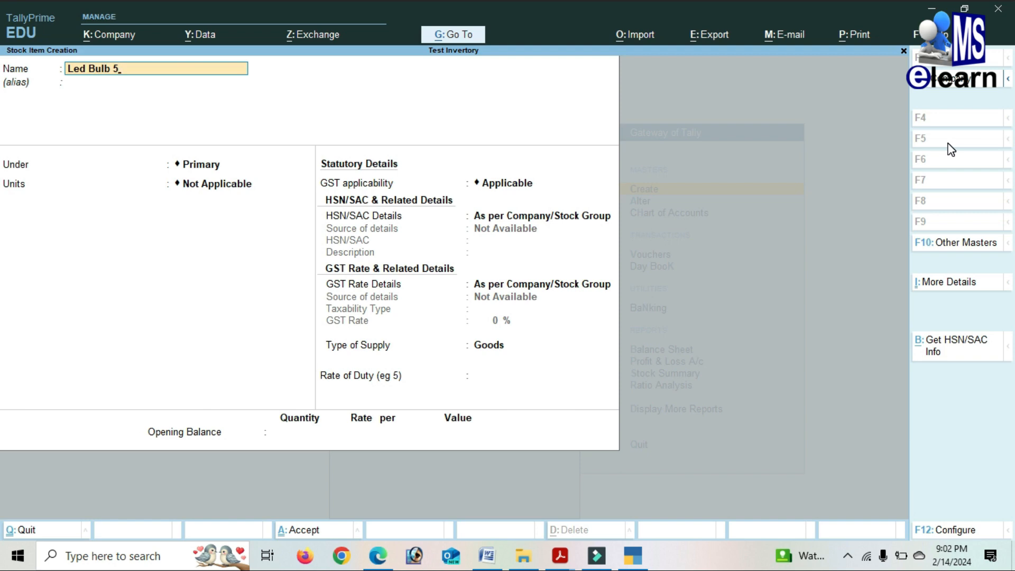
# Name the new stock item Led Bulb 5w and create a stock group called Bulb under Primary for it.
pyautogui.write('w')
pyautogui.press('Return')
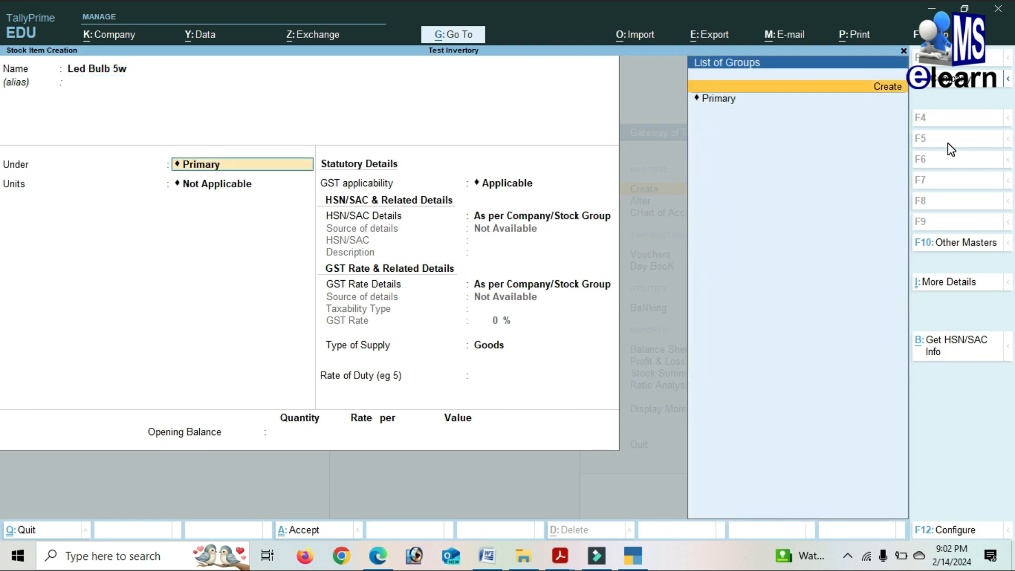
pyautogui.press('Return')
pyautogui.write('Bulb')
pyautogui.press('Return')
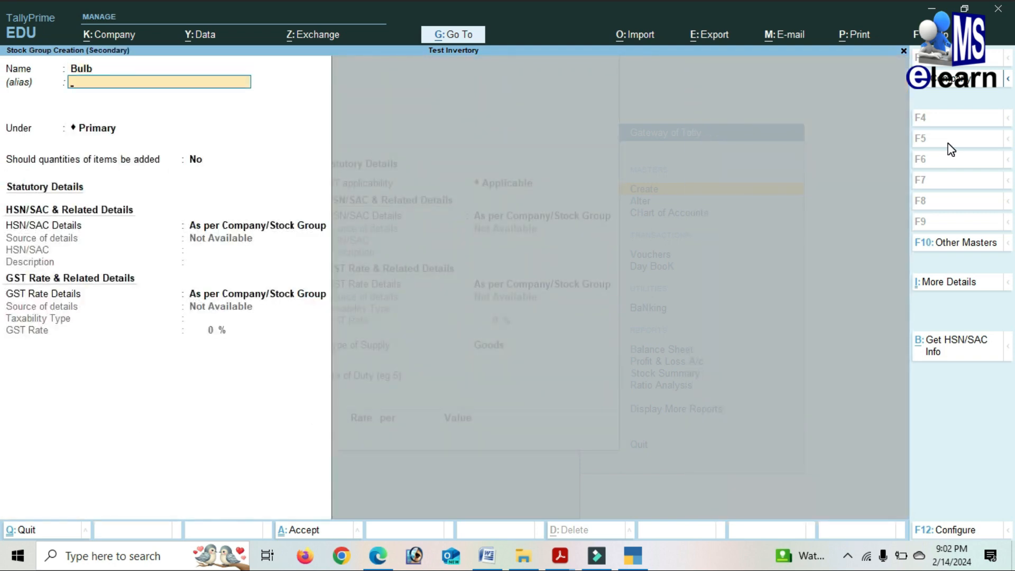
pyautogui.press('Return')
pyautogui.press('Return')
pyautogui.press('Return')
pyautogui.press('Return')
pyautogui.press('Return')
pyautogui.press('Return')
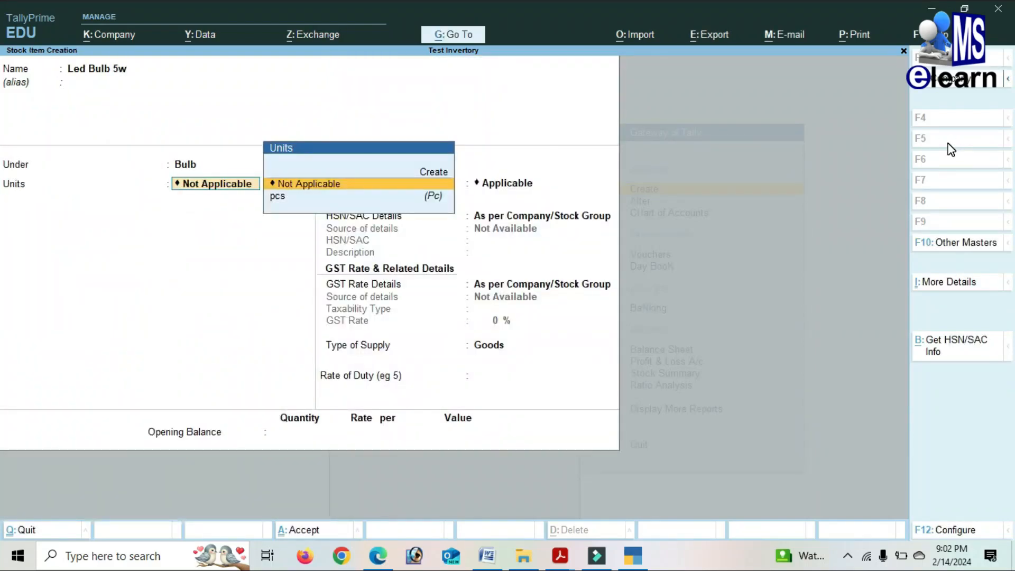
# Set the stock item's unit to pcs and keep its HSN/SAC and GST details as per company/stock group.
pyautogui.press('Down')
pyautogui.press('Return')
pyautogui.press('Return')
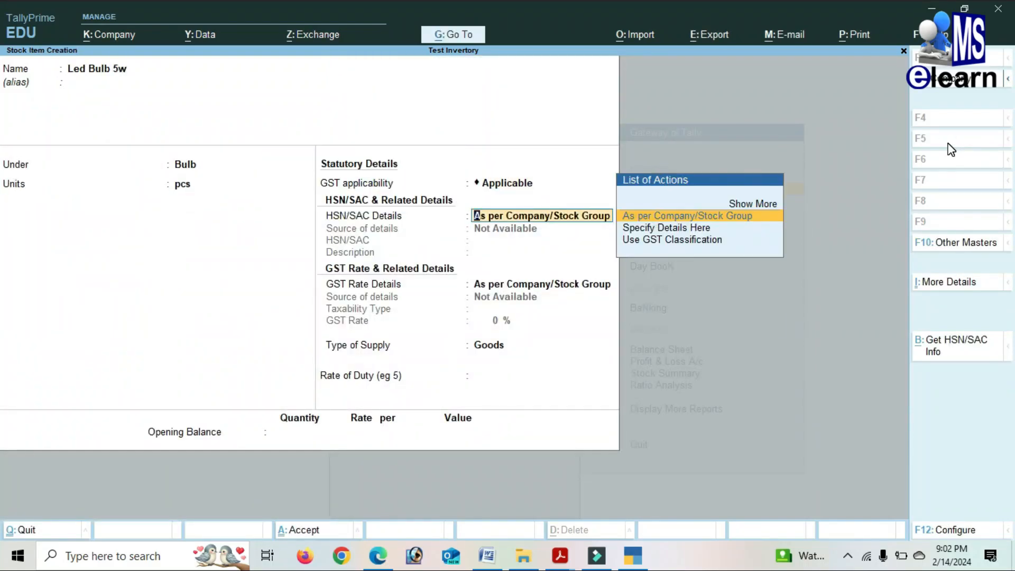
pyautogui.press('Return')
pyautogui.press('Return')
pyautogui.press('Return')
pyautogui.press('Return')
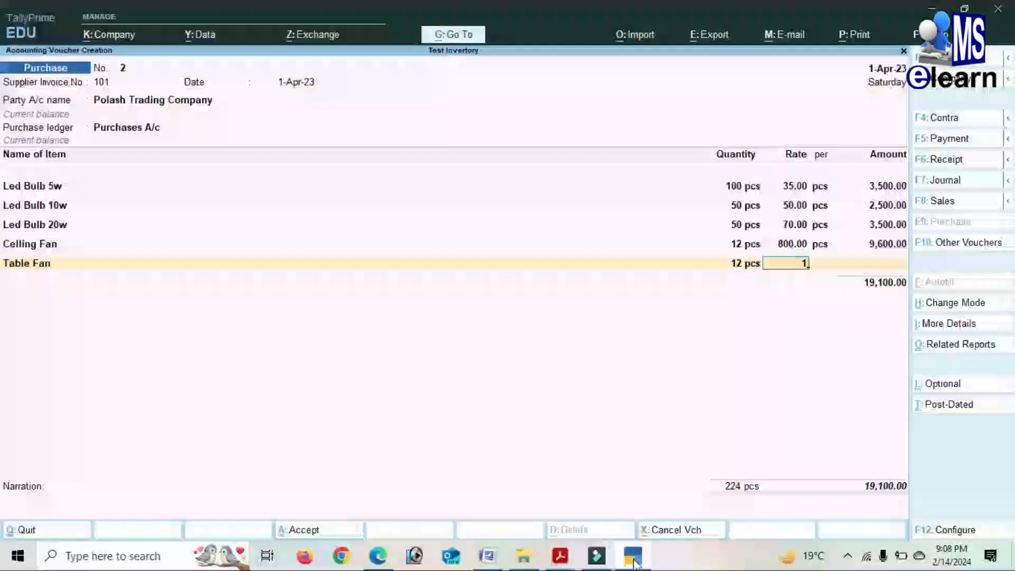
# Set the Table Fan rate to 1,200 per pcs in the purchase voucher and complete that item line.
pyautogui.write('1200')
pyautogui.press('Return')
pyautogui.press('Return')
pyautogui.press('Return')
pyautogui.press('Return')
pyautogui.press('Return')
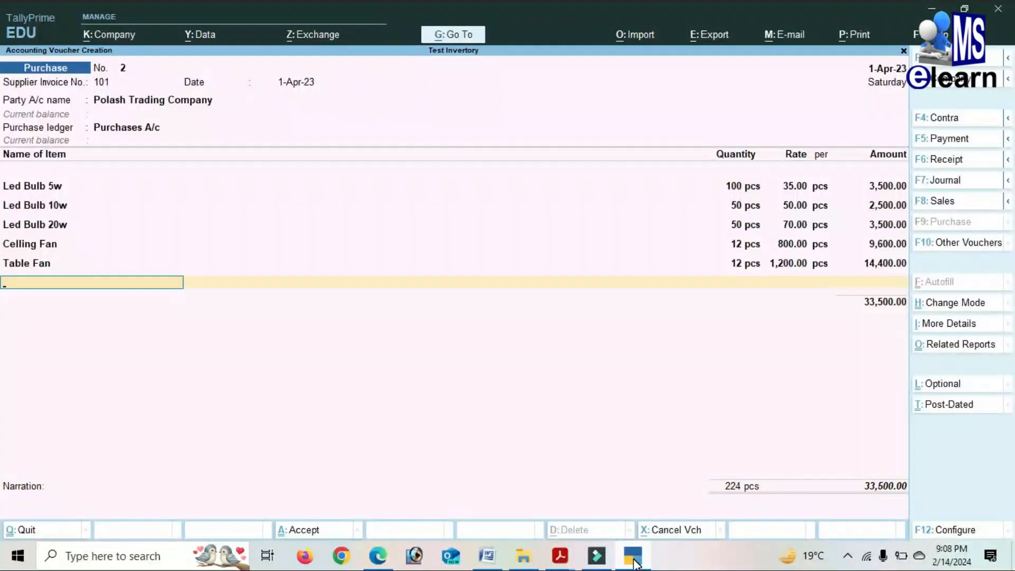
# Add Battery to the purchase voucher with 12 pcs at a rate of 1,500, keeping the GST details as per masters/company.
pyautogui.press('Down')
pyautogui.press('Return')
pyautogui.write('12')
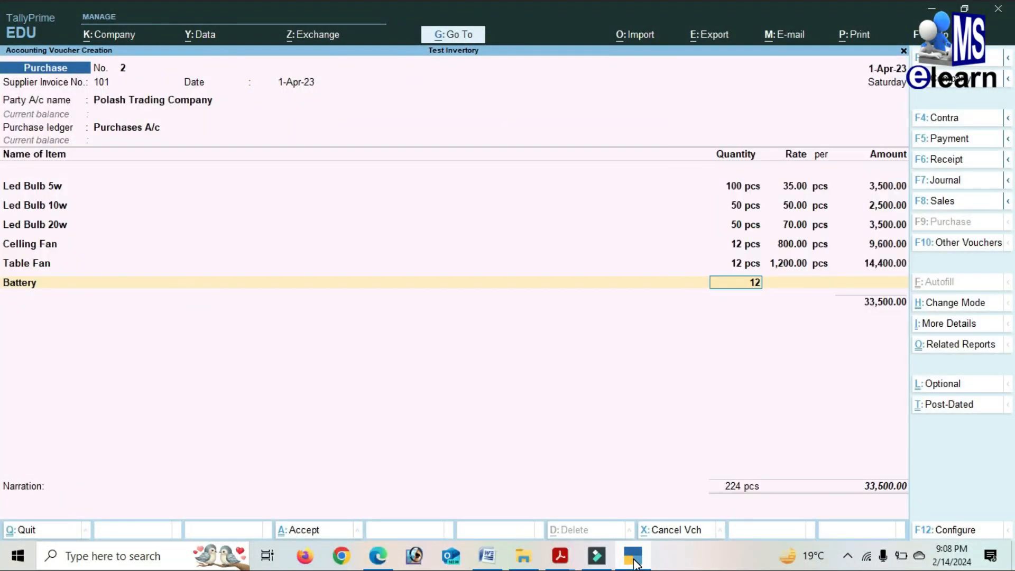
pyautogui.press('Return')
pyautogui.write('1500')
pyautogui.press('Return')
pyautogui.press('Return')
pyautogui.press('Return')
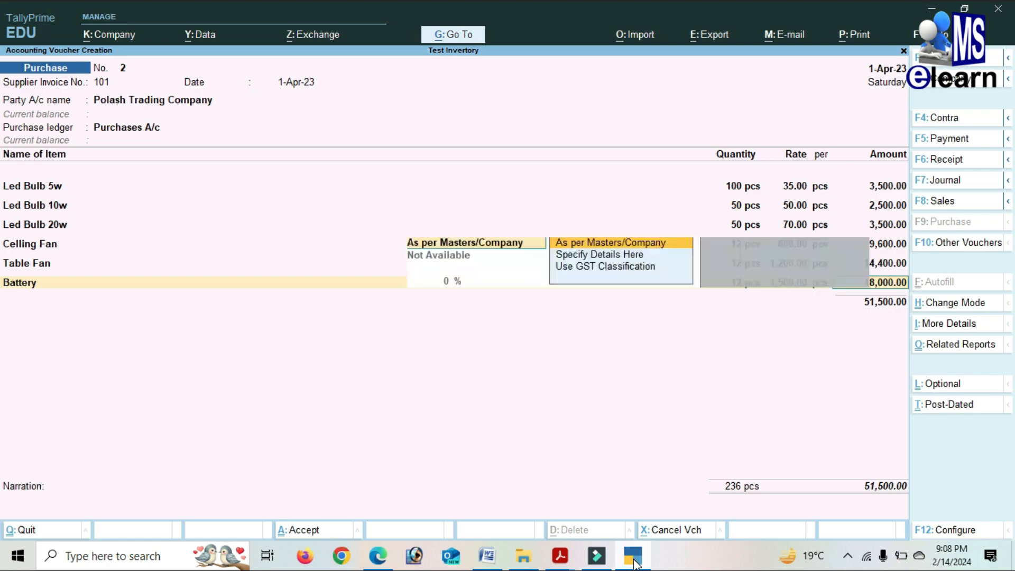
pyautogui.press('Return')
pyautogui.press('Return')
pyautogui.press('Return')
pyautogui.press('Return')
pyautogui.press('Return')
pyautogui.press('Return')
pyautogui.press('Return')
pyautogui.press('Return')
pyautogui.press('Return')
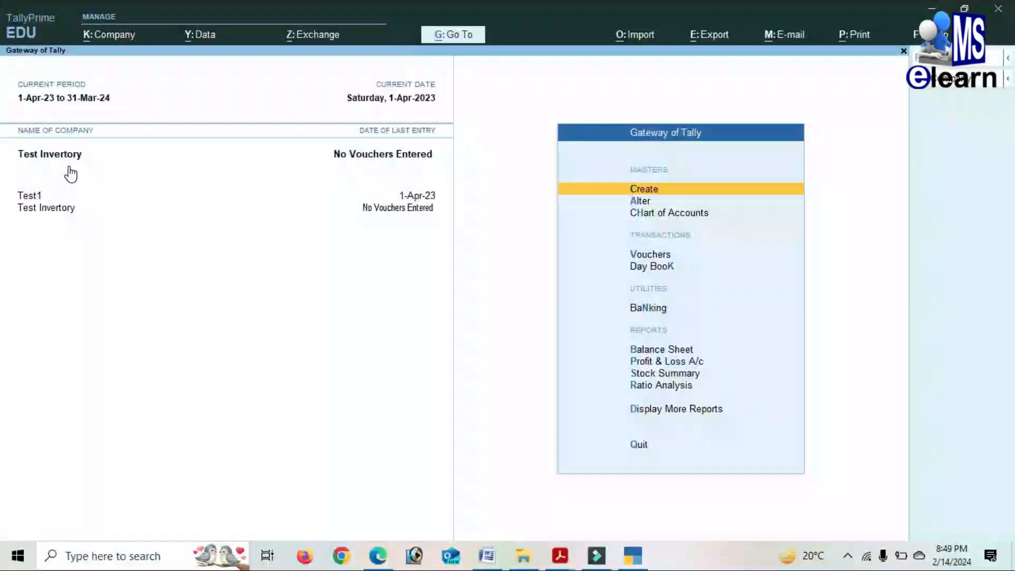
# Start a receipt voucher and create a Capital A/c ledger under Capital Account for its credit entry, leaving the tax details blank.
pyautogui.click(652, 257)
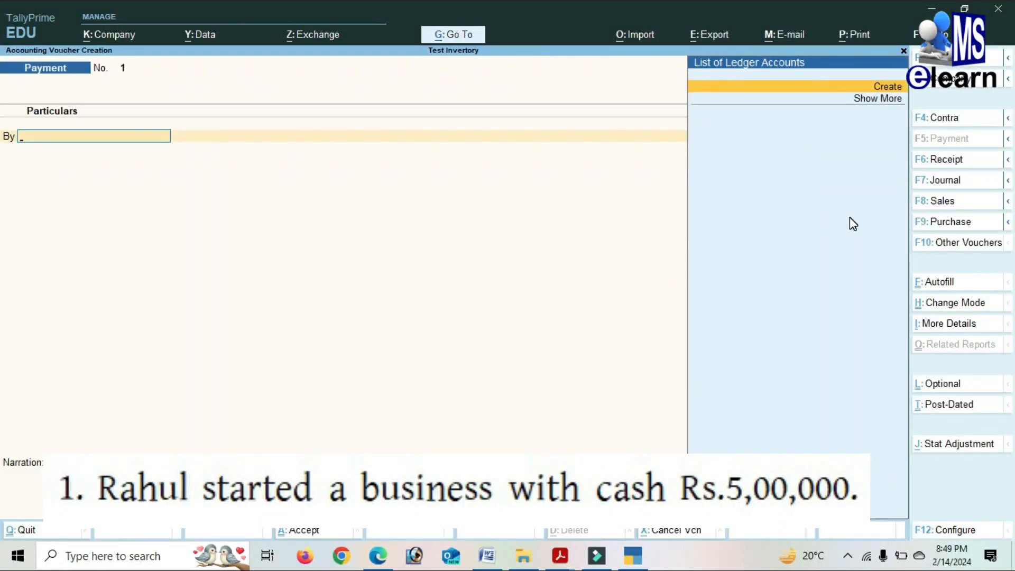
pyautogui.click(946, 161)
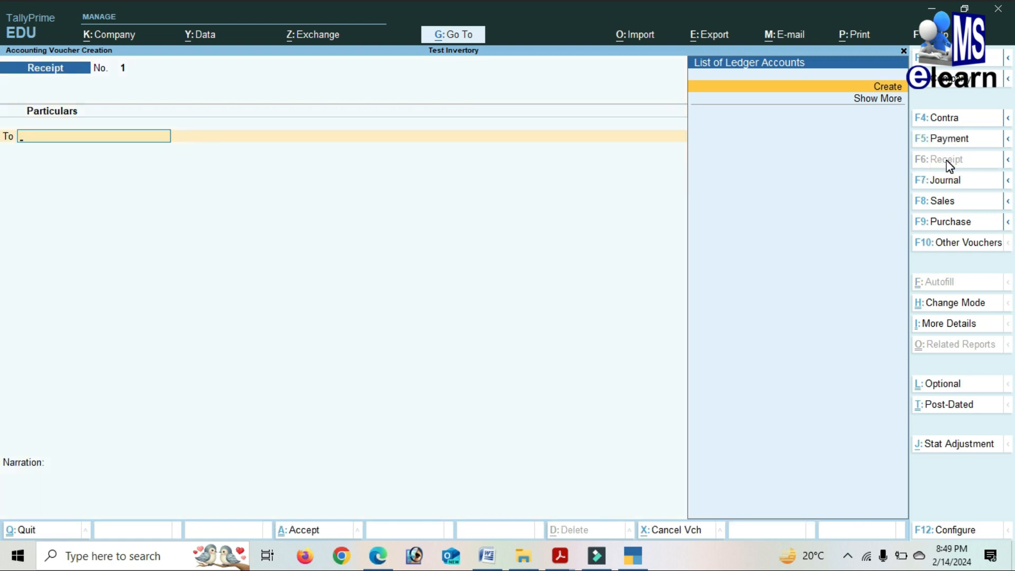
pyautogui.click(882, 87)
pyautogui.write('Ca')
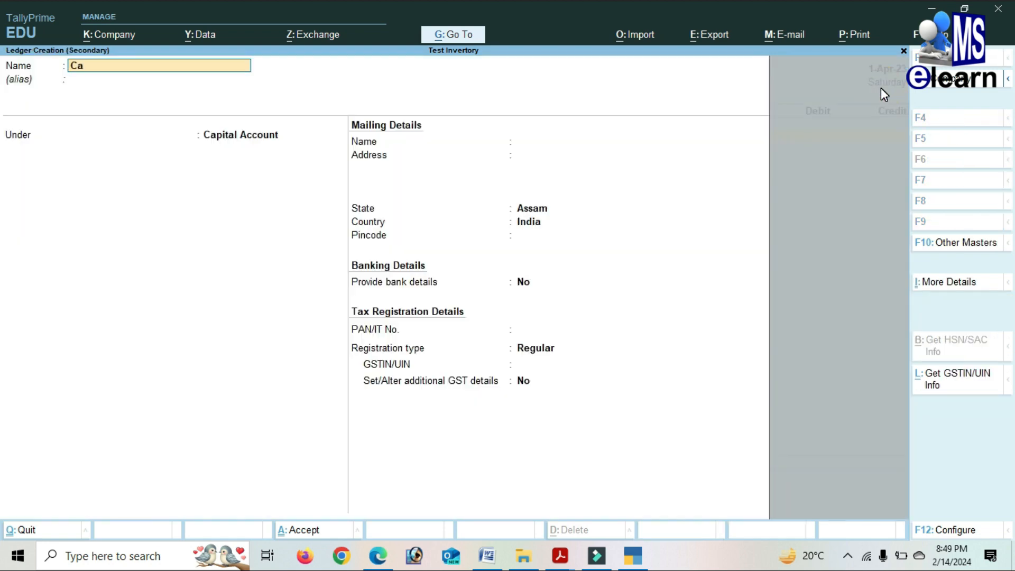
pyautogui.write('pital a/c')
pyautogui.press('Return')
pyautogui.press('Return')
pyautogui.press('Return')
pyautogui.press('Return')
pyautogui.press('Return')
pyautogui.press('Return')
pyautogui.press('Return')
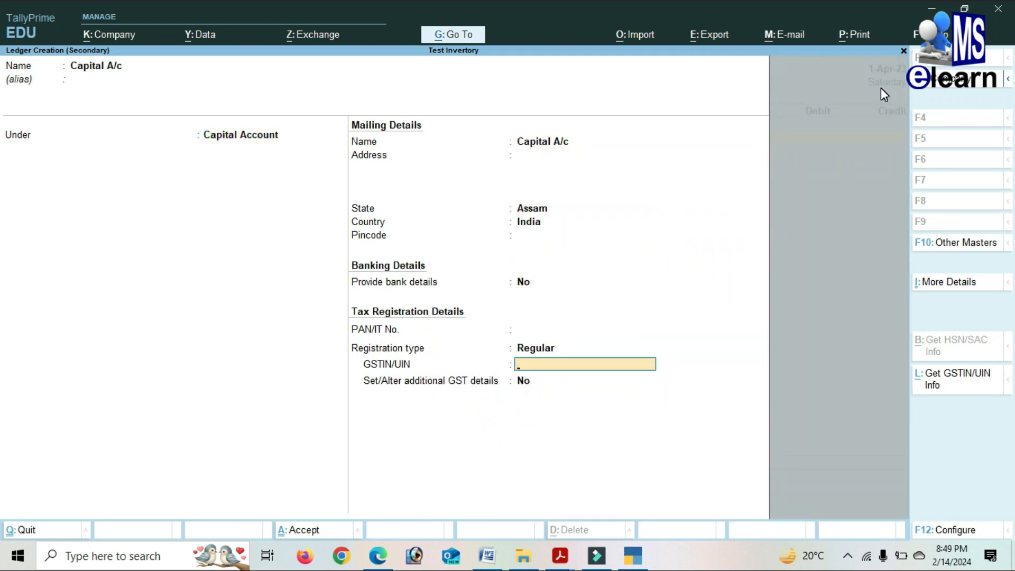
pyautogui.press('Return')
pyautogui.press('Return')
pyautogui.press('Return')
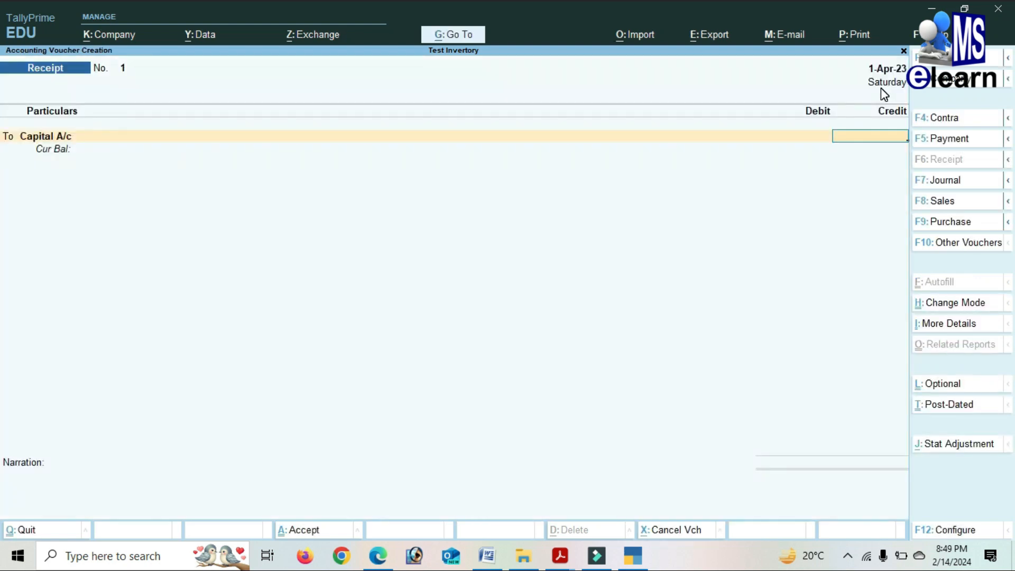
# Credit Capital A/c with 5,00,000, debit Cash with the same amount, and save the receipt voucher without a narration.
pyautogui.write('5,00,00')
pyautogui.write('00000')
pyautogui.press('Return')
pyautogui.press('Return')
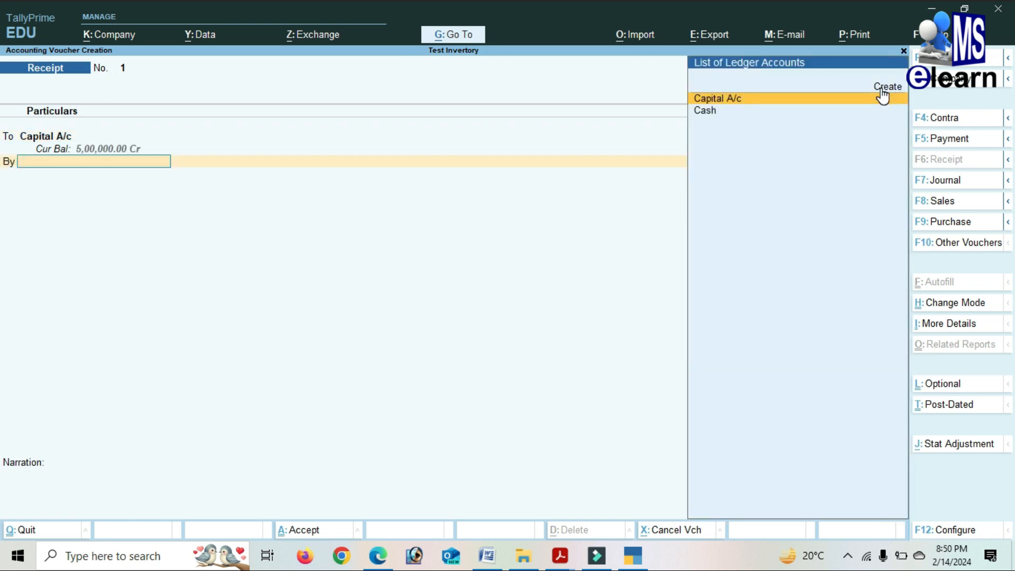
pyautogui.press('Down')
pyautogui.press('Return')
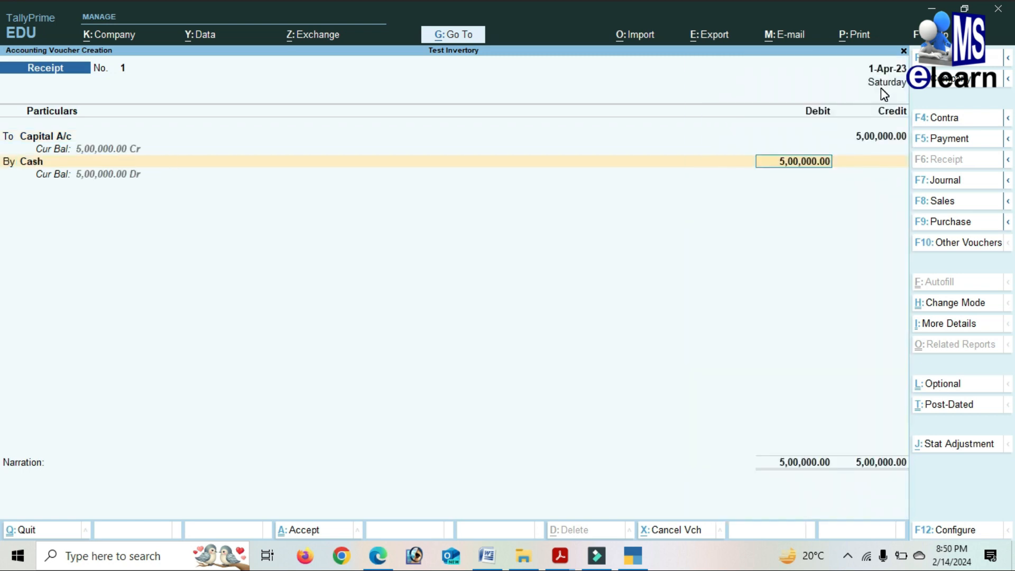
pyautogui.press('Return')
pyautogui.press('Return')
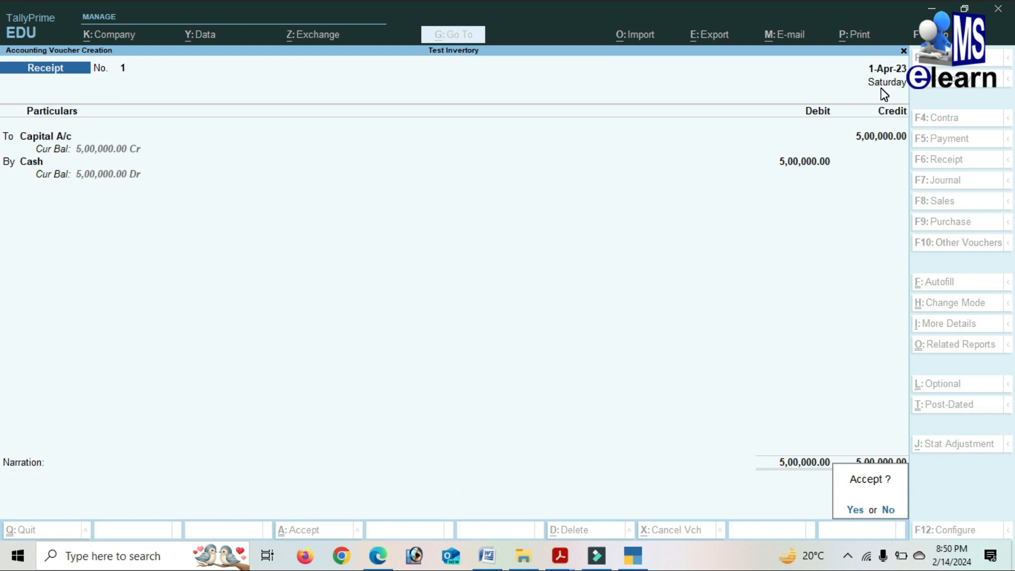
pyautogui.press('Return')
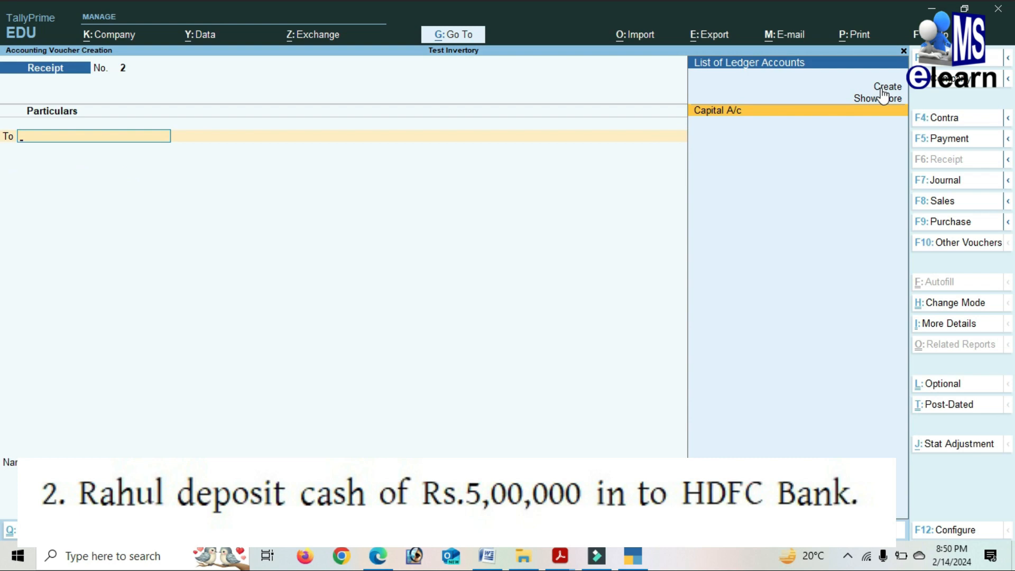
# Start a contra voucher and credit Cash with 5,00,000.
pyautogui.click(963, 118)
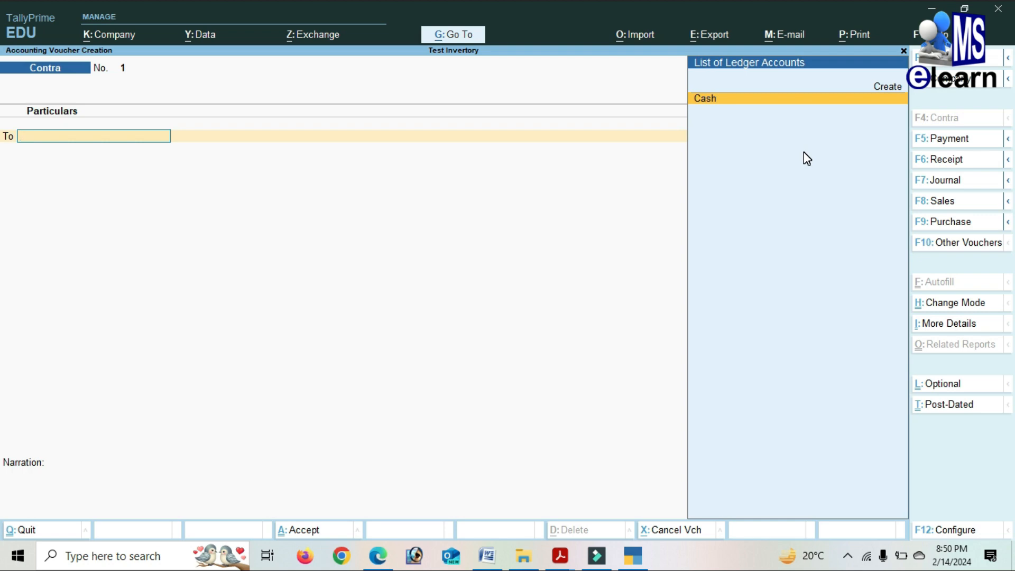
pyautogui.press('Return')
pyautogui.write('50')
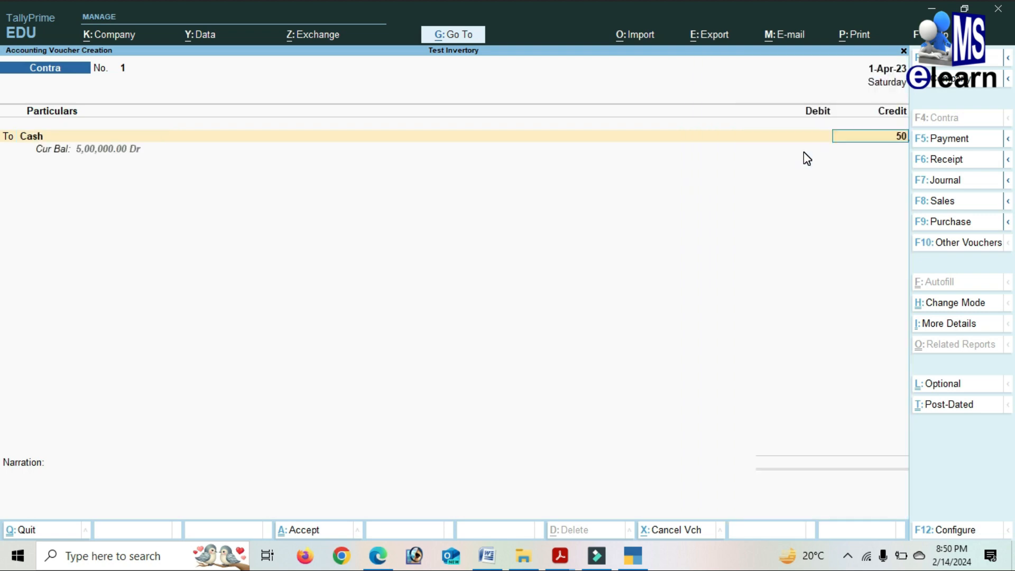
pyautogui.write('0000')
pyautogui.press('Return')
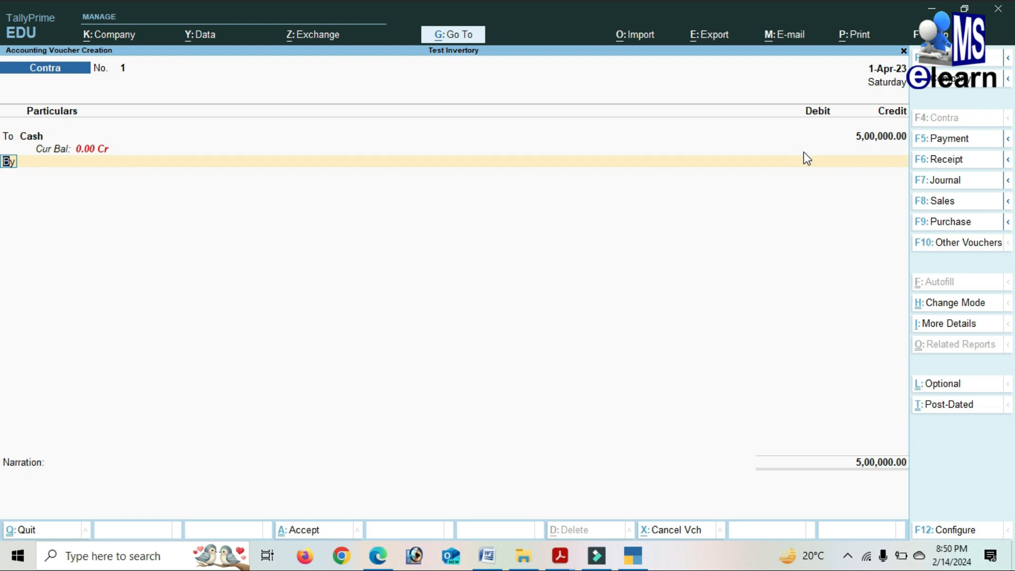
# Create an HDFC Bank ledger under Bank Accounts for the debit entry, leaving the bank account and GSTIN details blank.
pyautogui.press('Return')
pyautogui.press('Up')
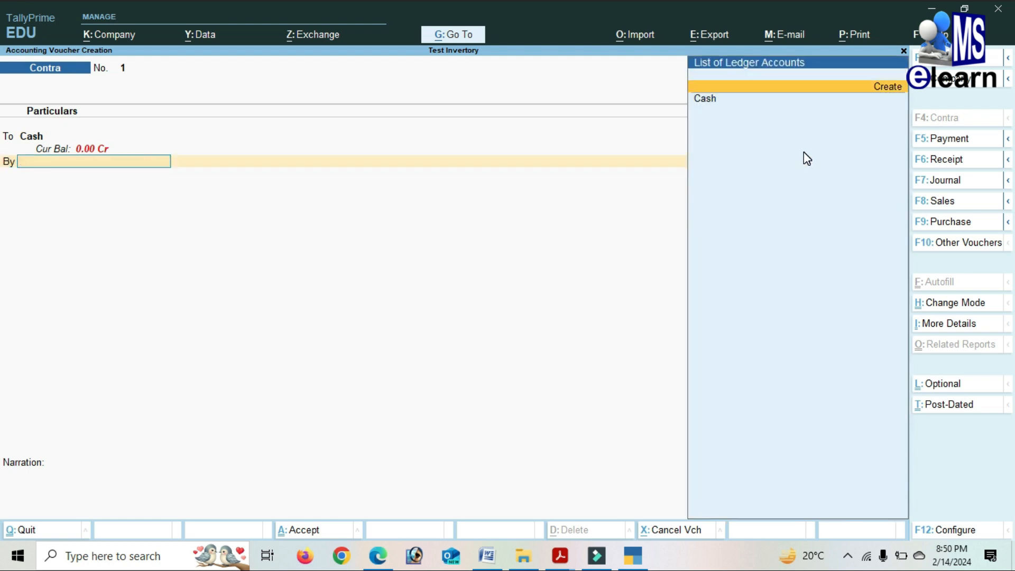
pyautogui.press('Return')
pyautogui.write('HDFC Bank')
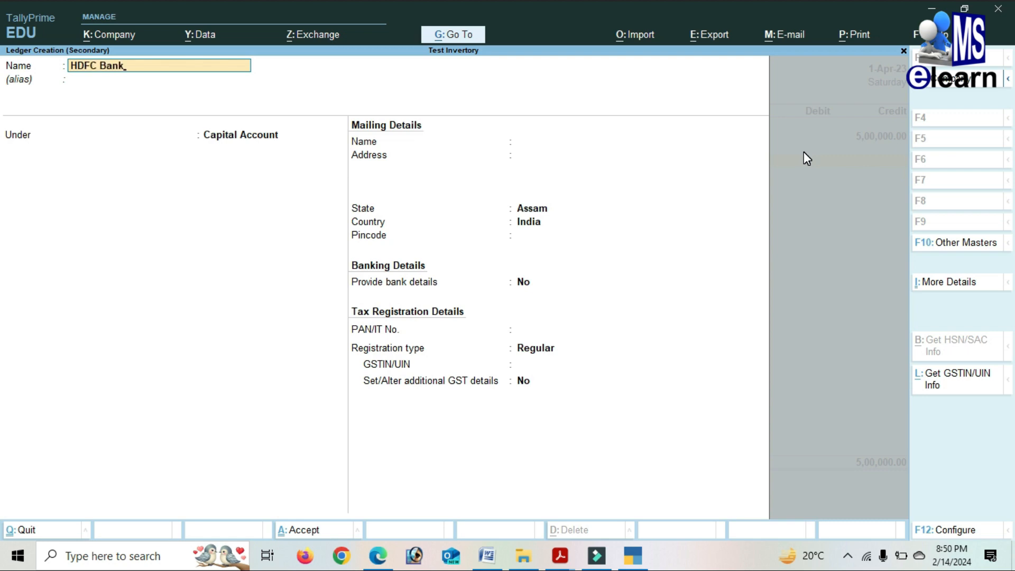
pyautogui.press('Return')
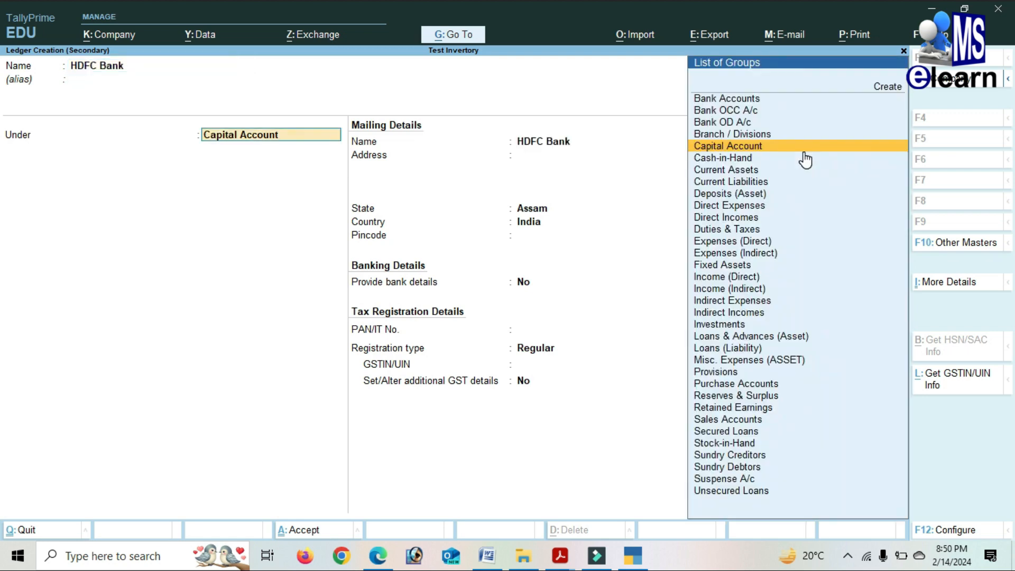
pyautogui.write('b')
pyautogui.press('Return')
pyautogui.press('Return')
pyautogui.press('Return')
pyautogui.press('Return')
pyautogui.press('Return')
pyautogui.press('Return')
pyautogui.press('Return')
pyautogui.press('Return')
pyautogui.press('Return')
pyautogui.press('Return')
pyautogui.press('Return')
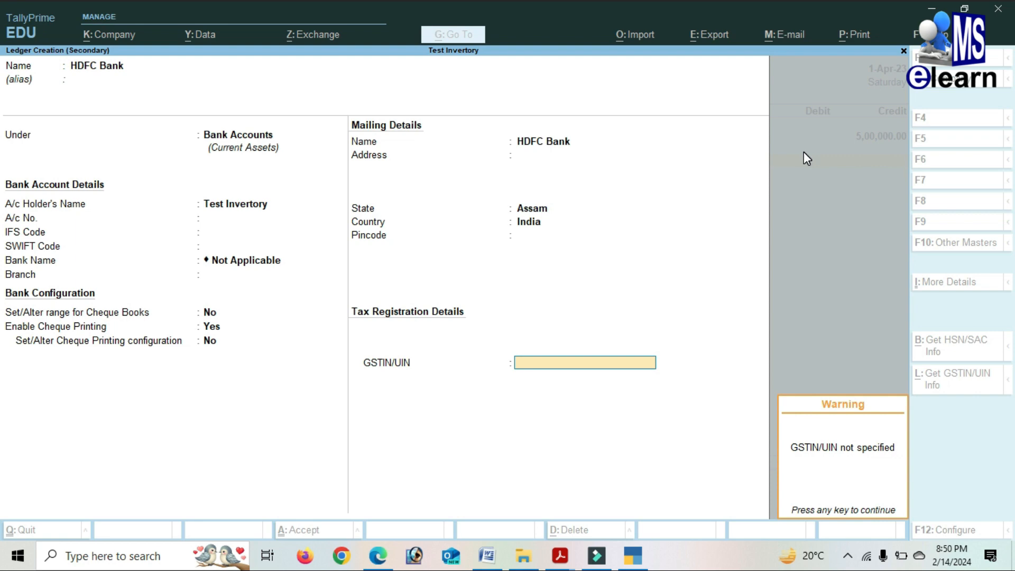
pyautogui.press('Return')
pyautogui.press('Return')
# Debit HDFC Bank with 5,00,000 as a cash transaction, leave the denominations and narration blank, and save the contra voucher.
pyautogui.press('Return')
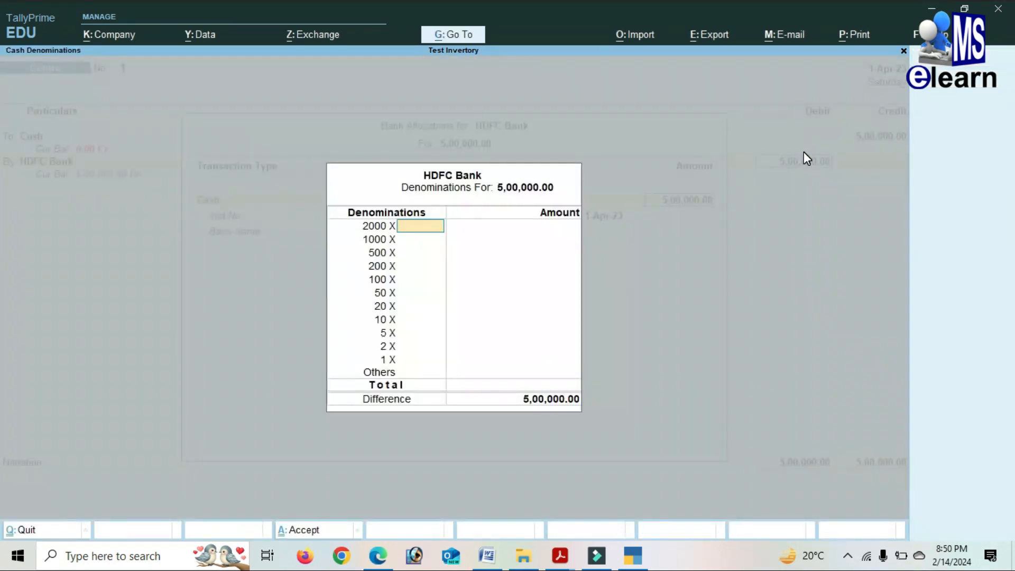
pyautogui.press('Return')
pyautogui.press('Return')
pyautogui.press('Return')
pyautogui.press('Return')
pyautogui.press('Return')
pyautogui.press('Return')
pyautogui.press('Return')
pyautogui.press('Return')
pyautogui.press('Return')
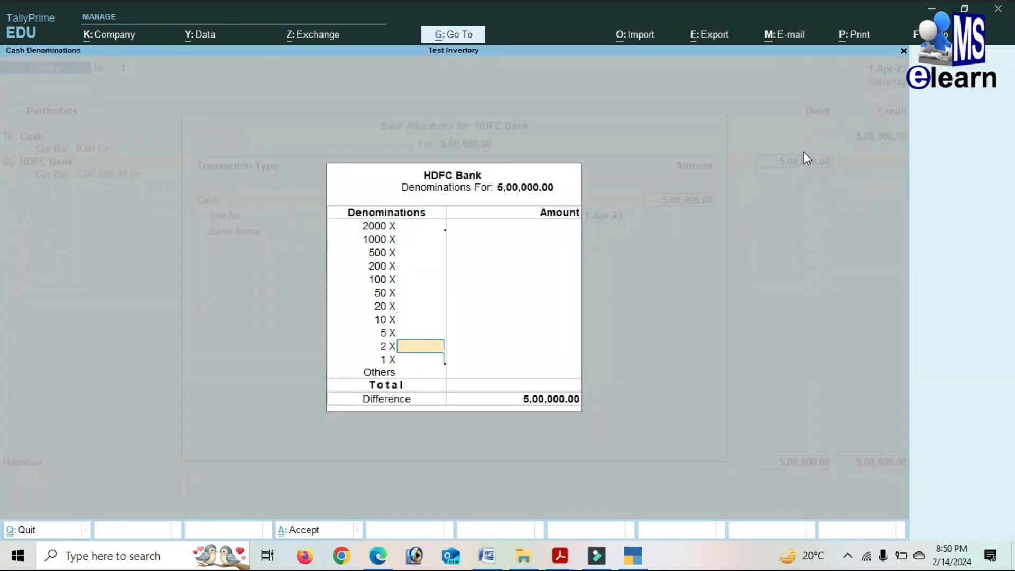
pyautogui.press('Return')
pyautogui.press('Return')
pyautogui.press('Return')
pyautogui.press('Return')
pyautogui.press('Return')
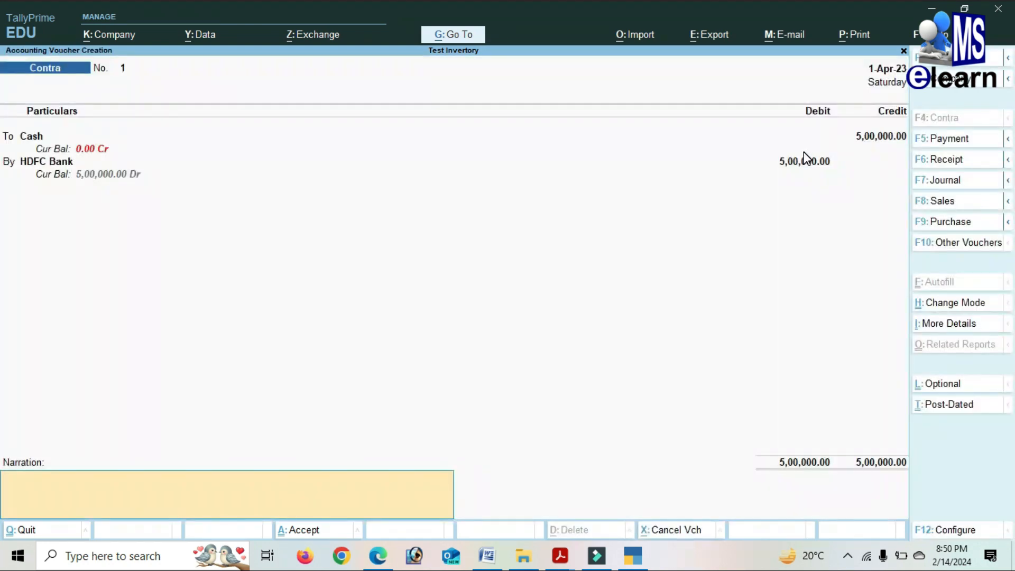
pyautogui.press('Return')
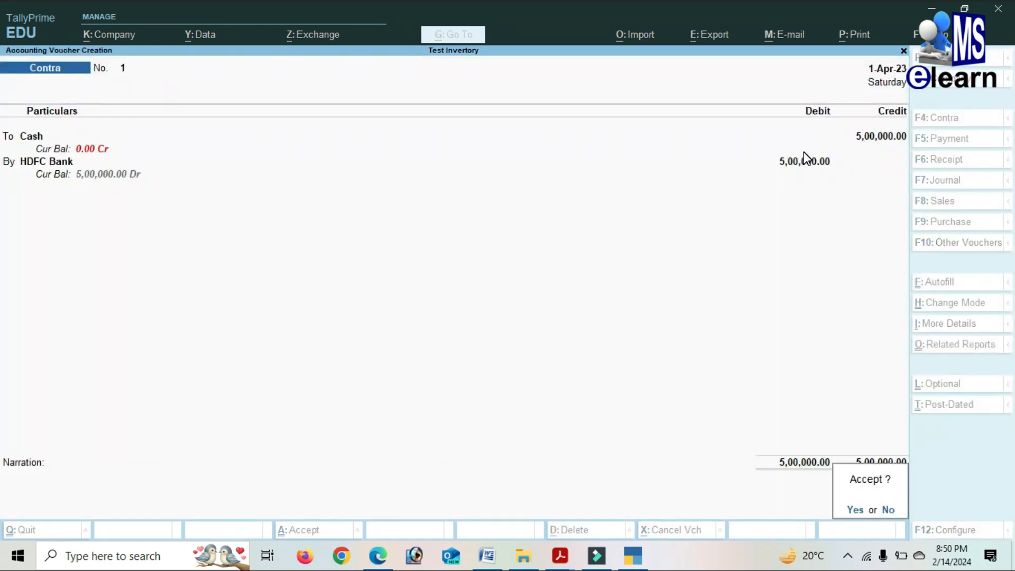
pyautogui.press('Return')
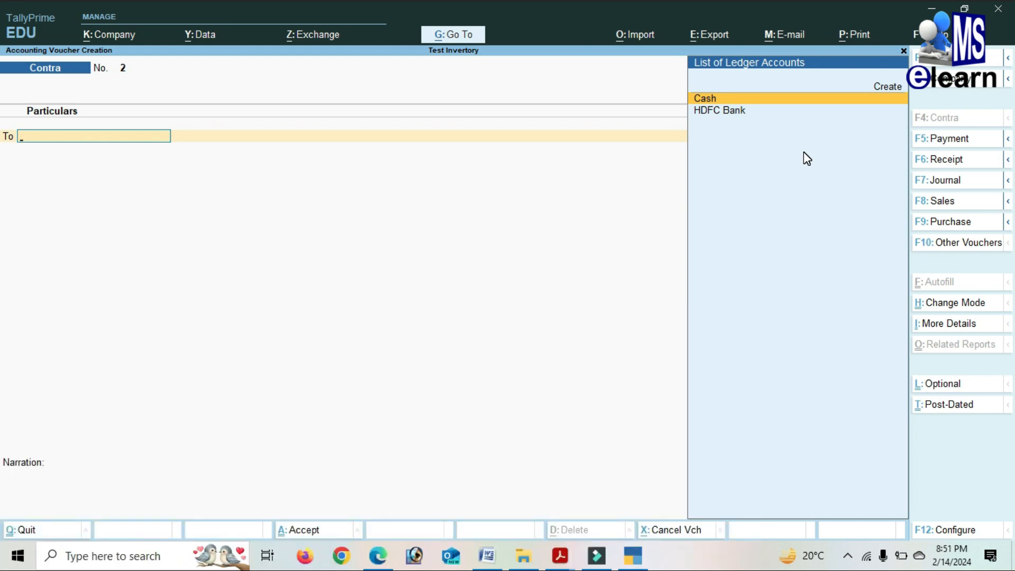
# Start a purchase voucher in As Voucher mode, leaving the supplier invoice number and date blank.
pyautogui.click(961, 228)
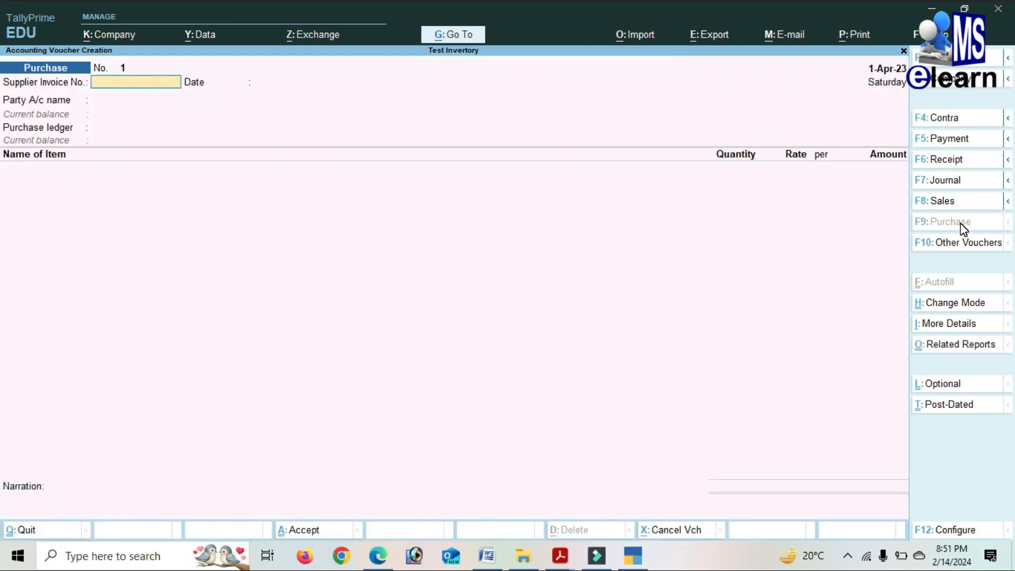
pyautogui.click(951, 301)
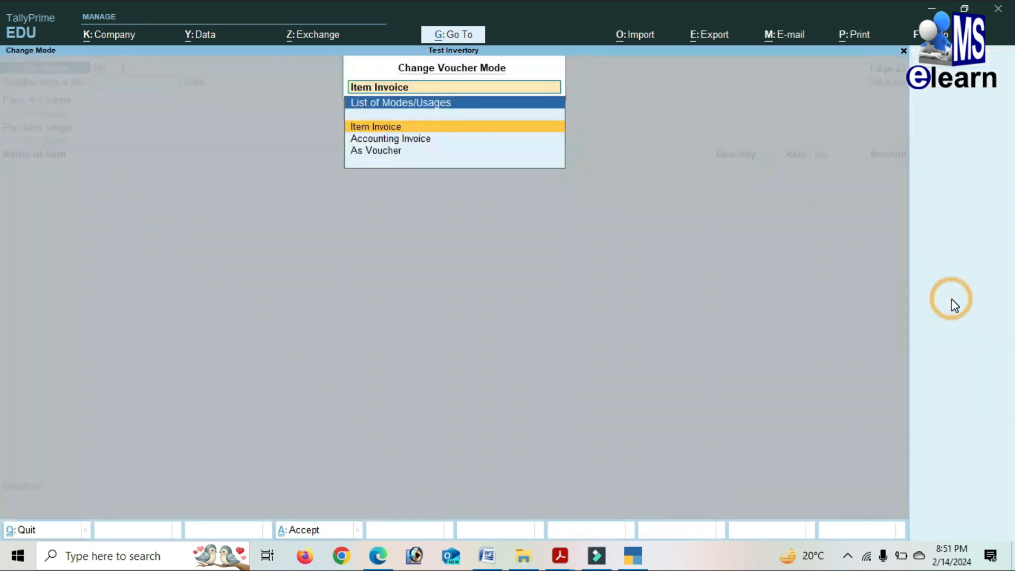
pyautogui.click(382, 152)
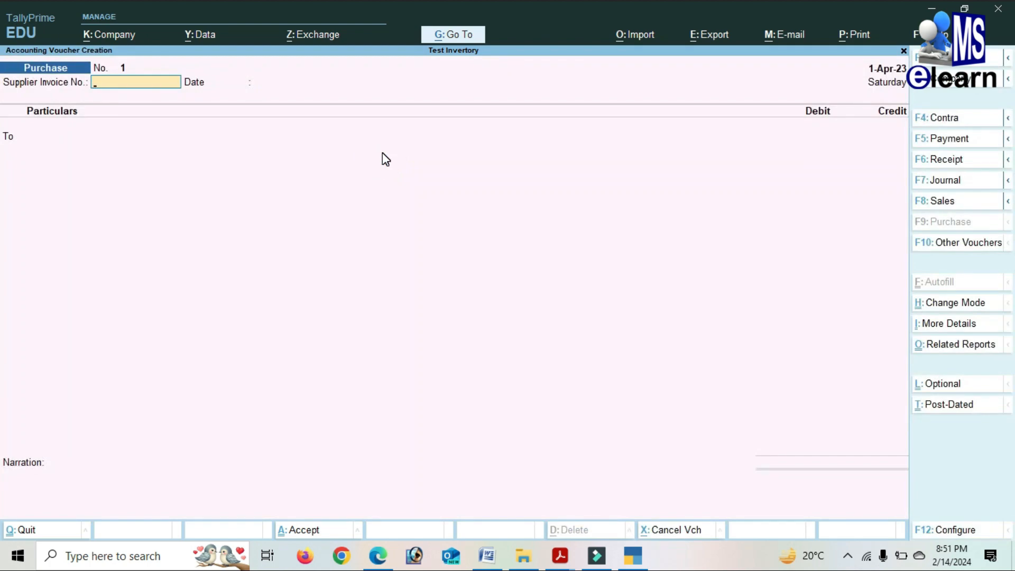
pyautogui.press('Return')
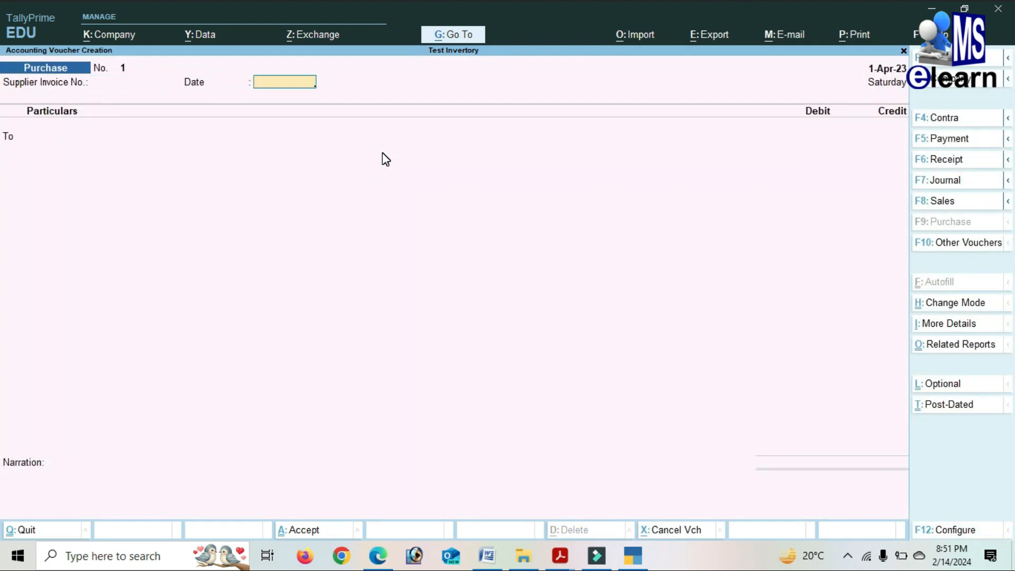
pyautogui.press('Return')
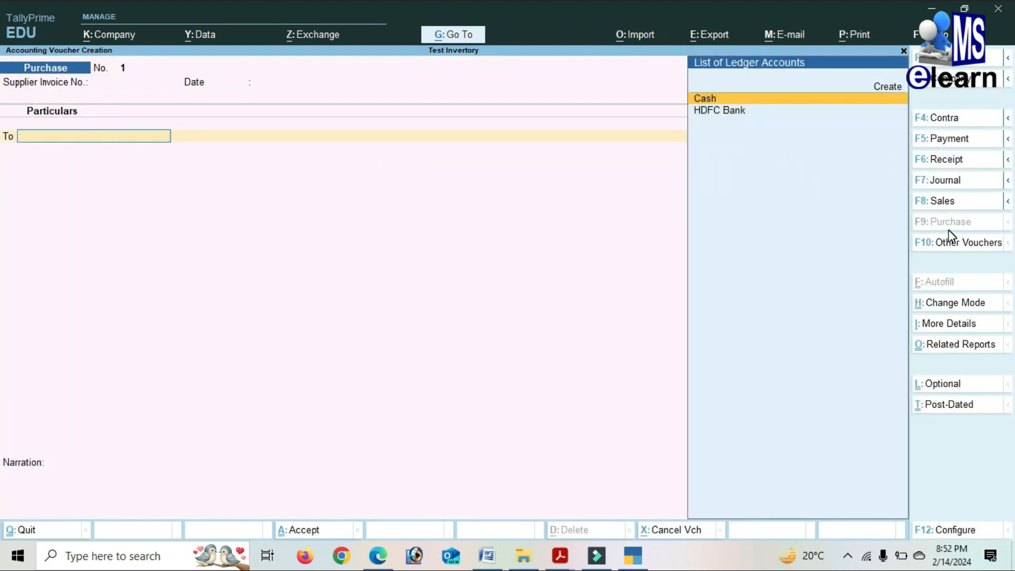
# Choose HDFC Bank as the purchase voucher's credit ledger, leaving the receipt details blank and keeping the default party details.
pyautogui.press('Down')
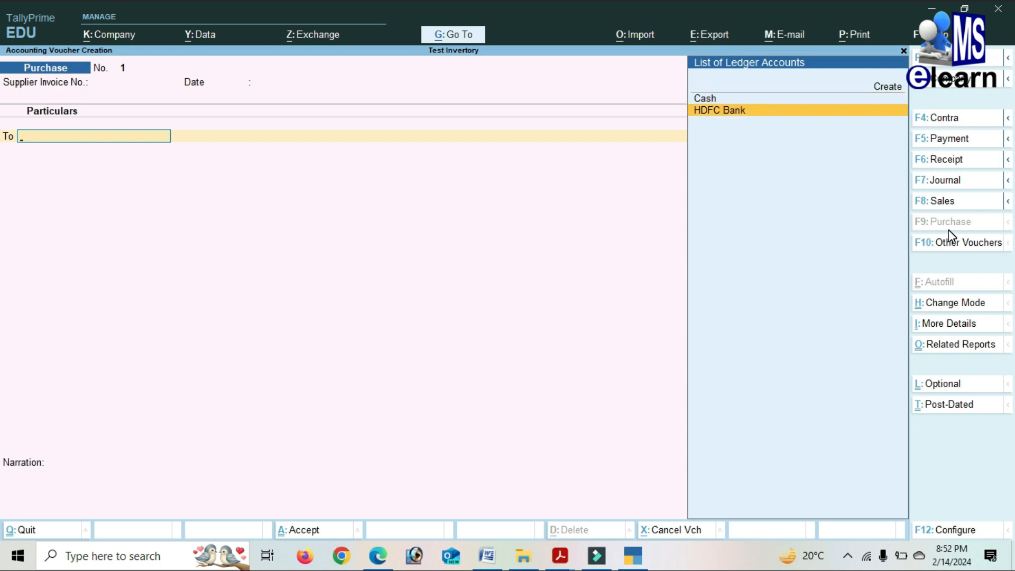
pyautogui.press('Return')
pyautogui.press('Return')
pyautogui.press('Return')
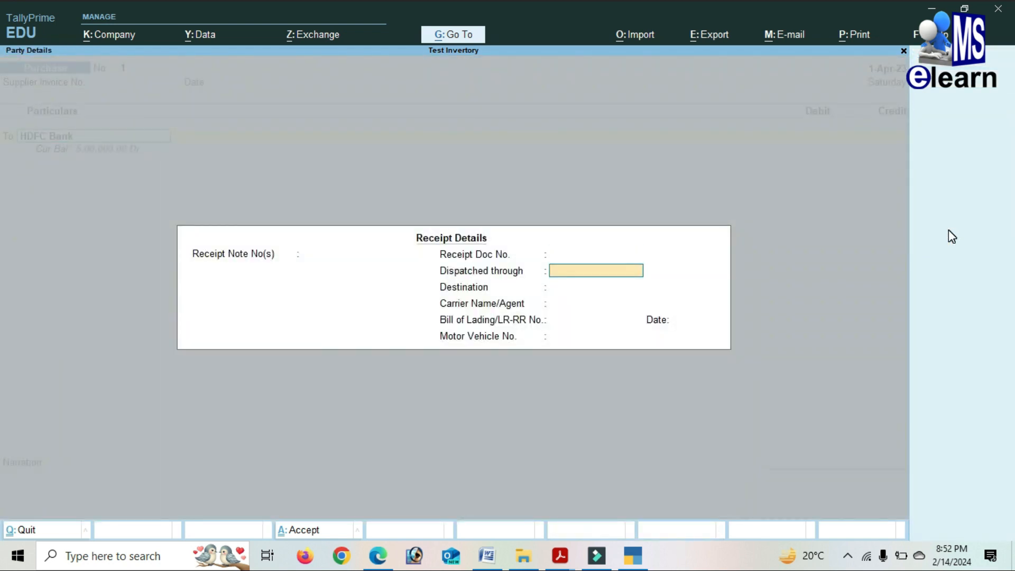
pyautogui.press('Return')
pyautogui.press('Return')
pyautogui.press('Return')
pyautogui.press('Return')
pyautogui.press('Return')
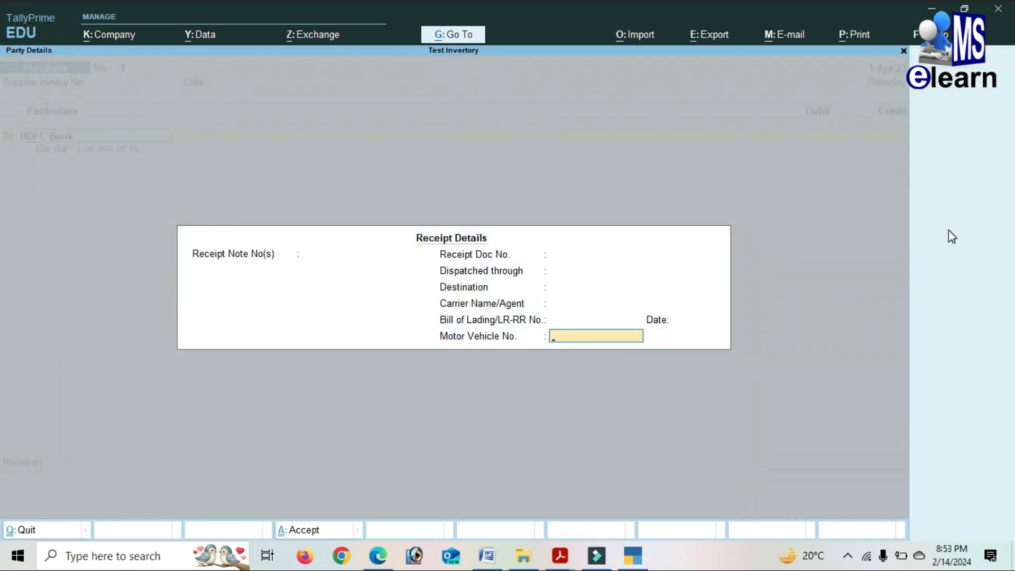
pyautogui.press('Return')
pyautogui.press('Return')
pyautogui.press('Return')
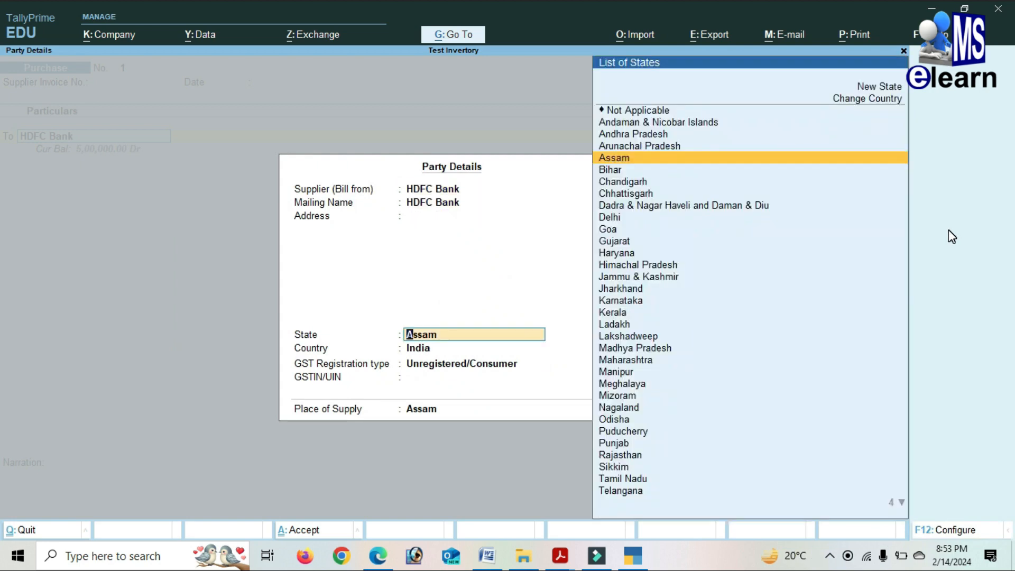
pyautogui.press('Return')
pyautogui.press('Return')
pyautogui.press('Return')
pyautogui.press('Return')
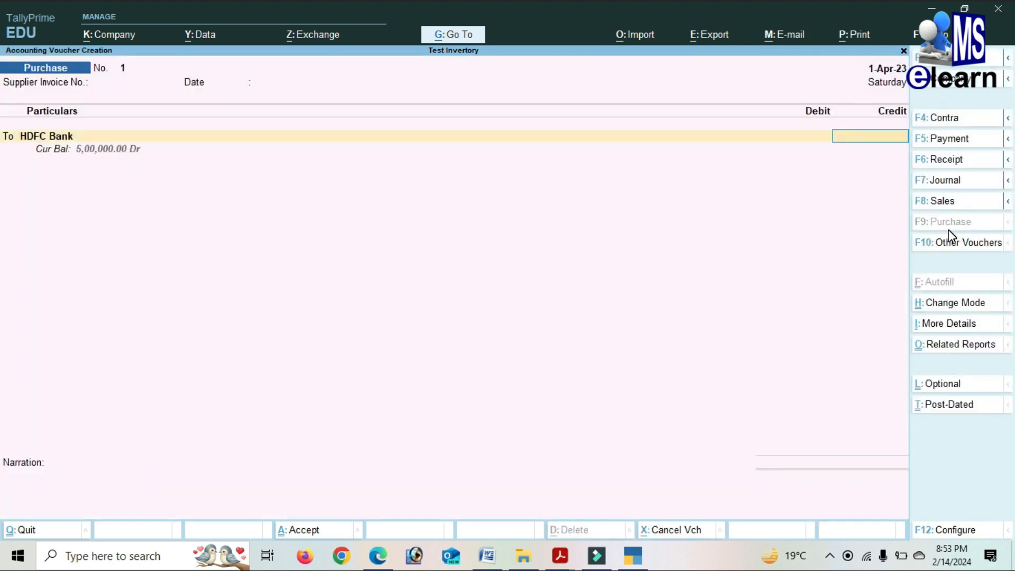
# Credit HDFC Bank with 40,000 as a cheque dated 1-Apr-23, with cheque range Not Applicable and no instrument number.
pyautogui.write('40000')
pyautogui.press('Return')
pyautogui.press('Return')
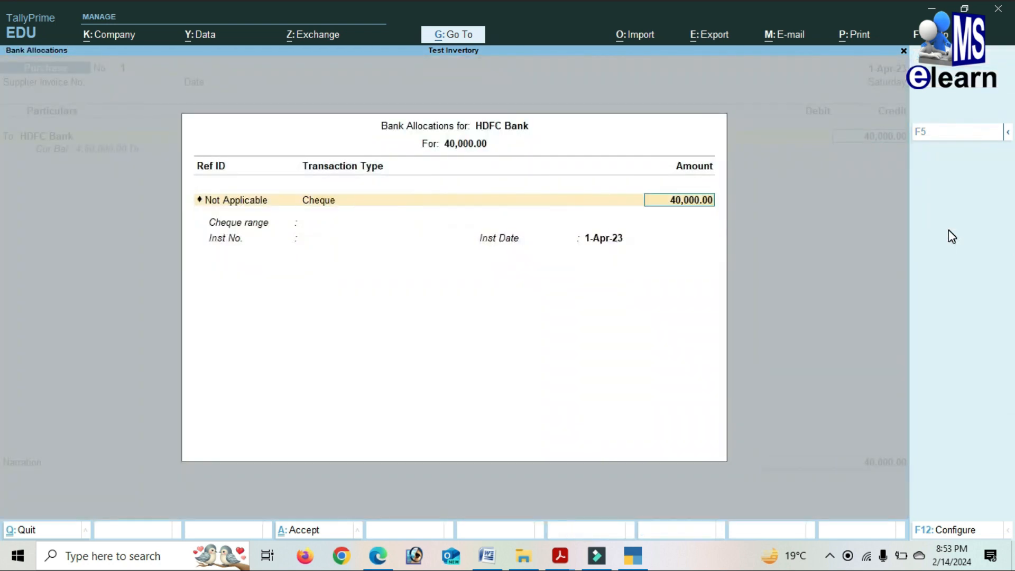
pyautogui.press('Return')
pyautogui.press('Return')
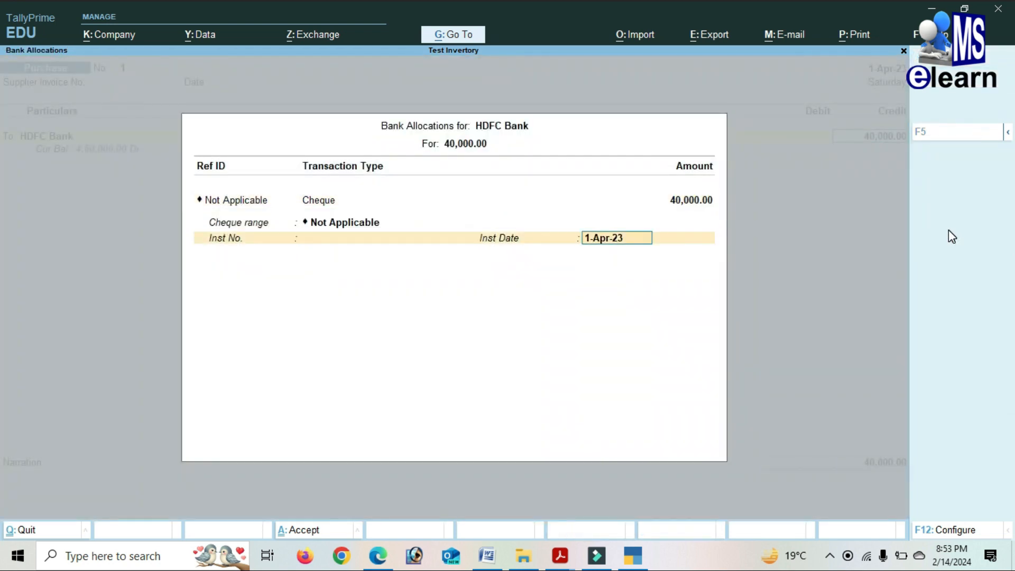
pyautogui.press('Return')
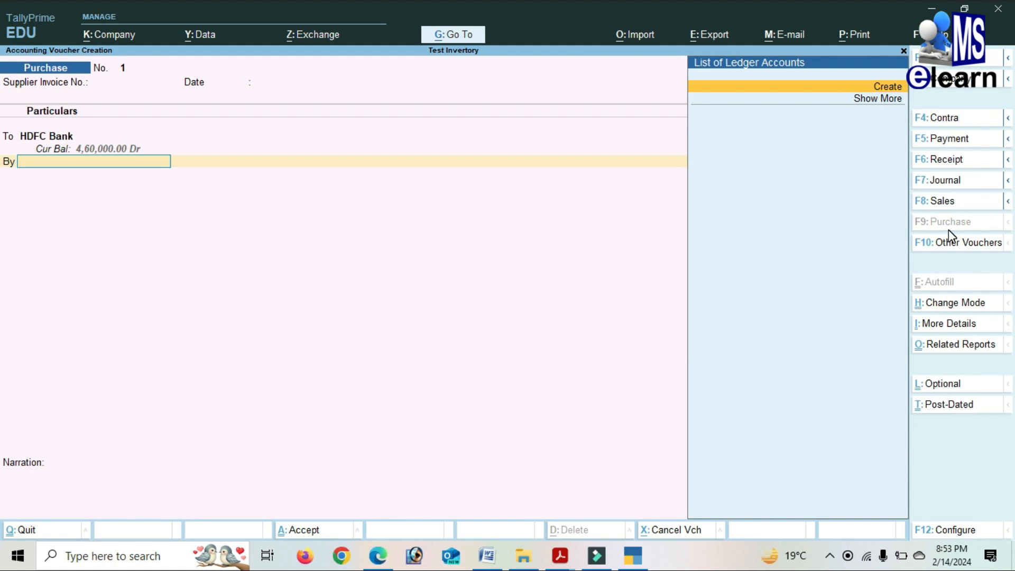
# Create a Furniture A/c ledger under Fixed Assets for the debit entry, keeping the default statutory, mailing and tax details.
pyautogui.press('Return')
pyautogui.write('Fu')
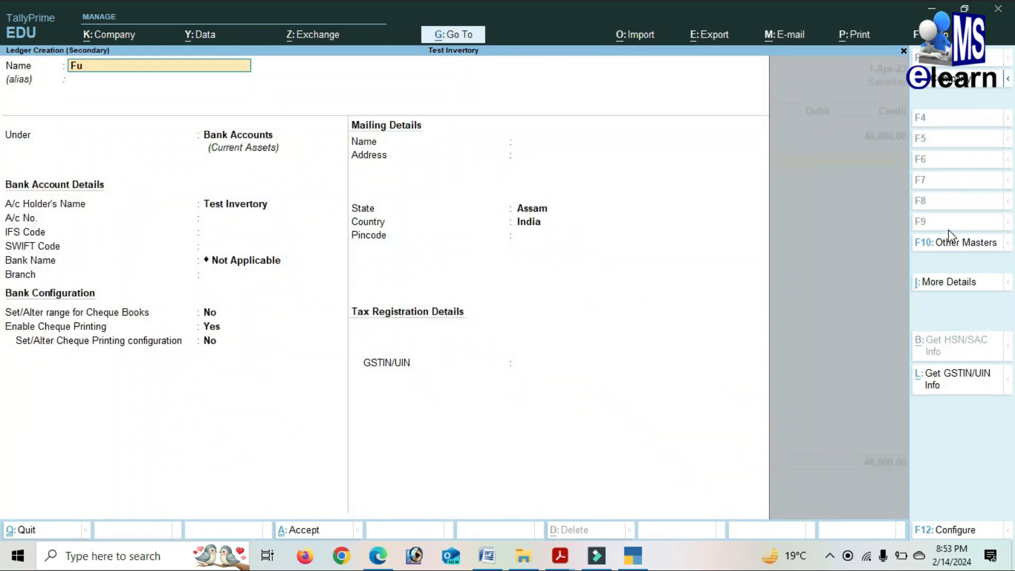
pyautogui.write('rniture A/c')
pyautogui.press('Return')
pyautogui.press('Return')
pyautogui.write('fix')
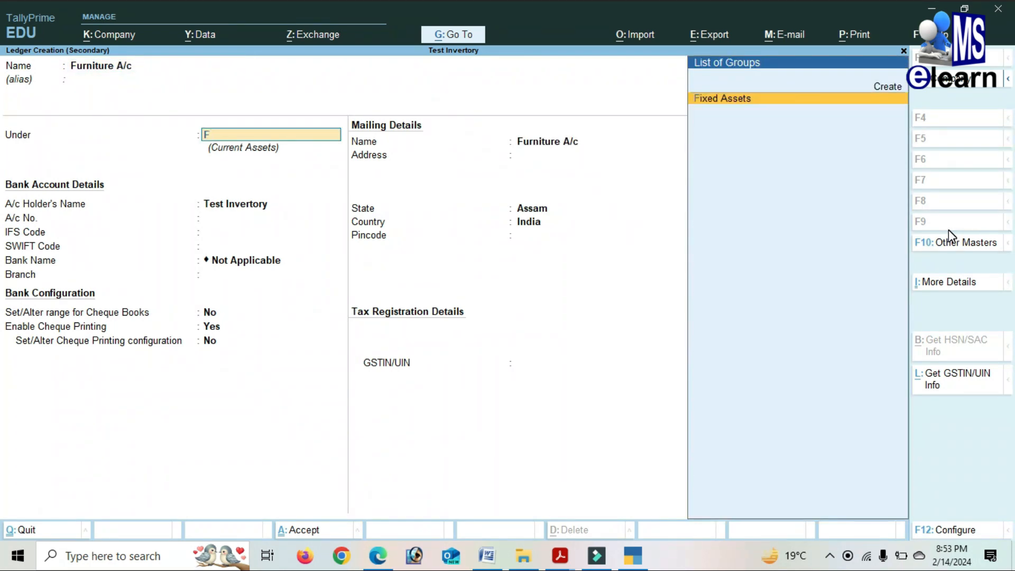
pyautogui.press('Return')
pyautogui.press('Return')
pyautogui.press('Return')
pyautogui.press('Return')
pyautogui.press('Return')
pyautogui.press('Return')
pyautogui.press('Return')
pyautogui.press('Return')
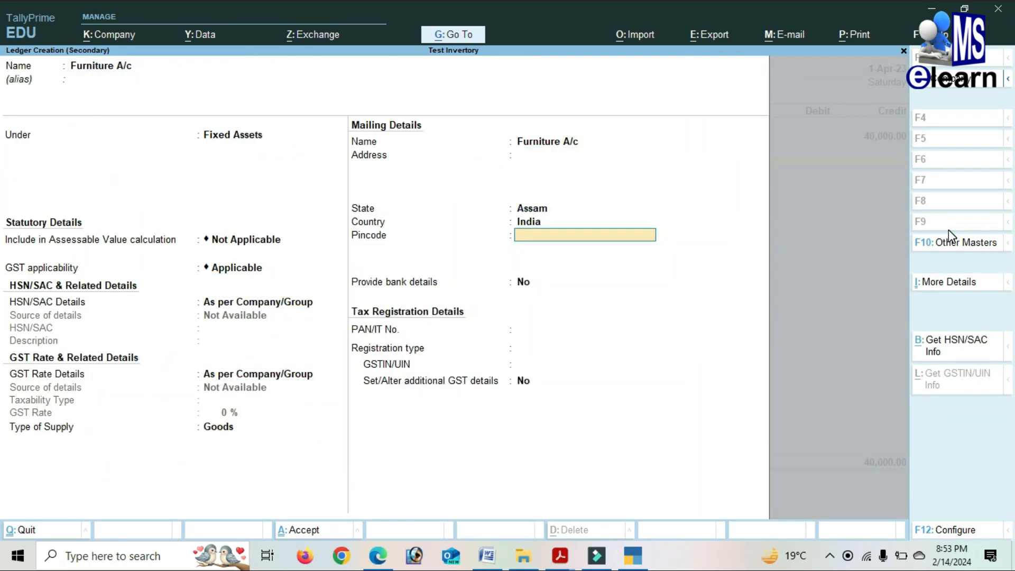
pyautogui.press('Return')
pyautogui.press('Return')
pyautogui.press('Return')
pyautogui.press('Return')
pyautogui.press('Return')
# Debit Furniture A/c with 10,000, keeping the GST and HSN/SAC details as per Masters/Company.
pyautogui.write('10000')
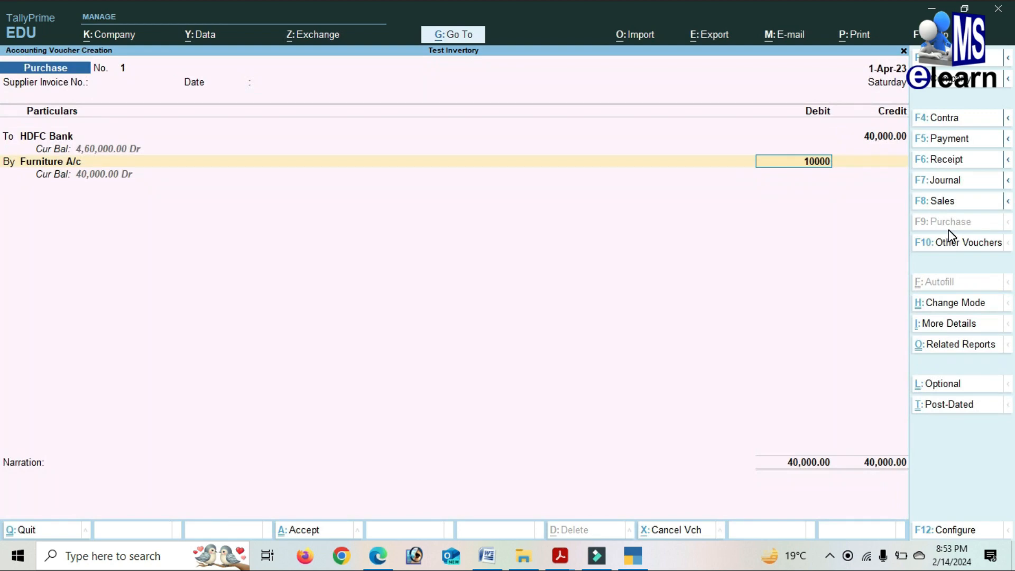
pyautogui.press('Return')
pyautogui.press('Return')
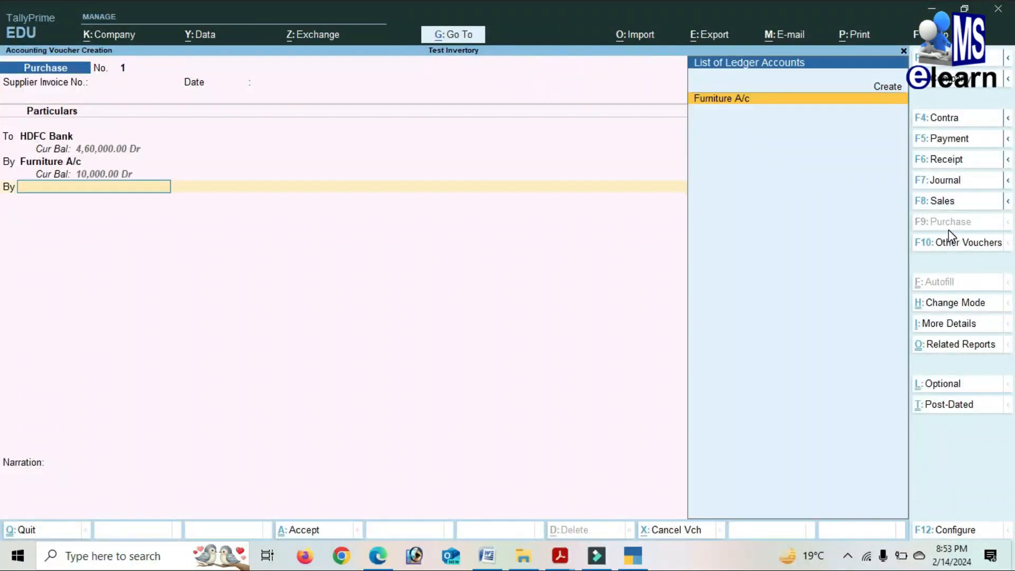
# Create an Electrical Fitting Charge ledger under Fixed Assets for the next debit line, keeping all other details at their defaults.
pyautogui.press('Up')
pyautogui.press('Return')
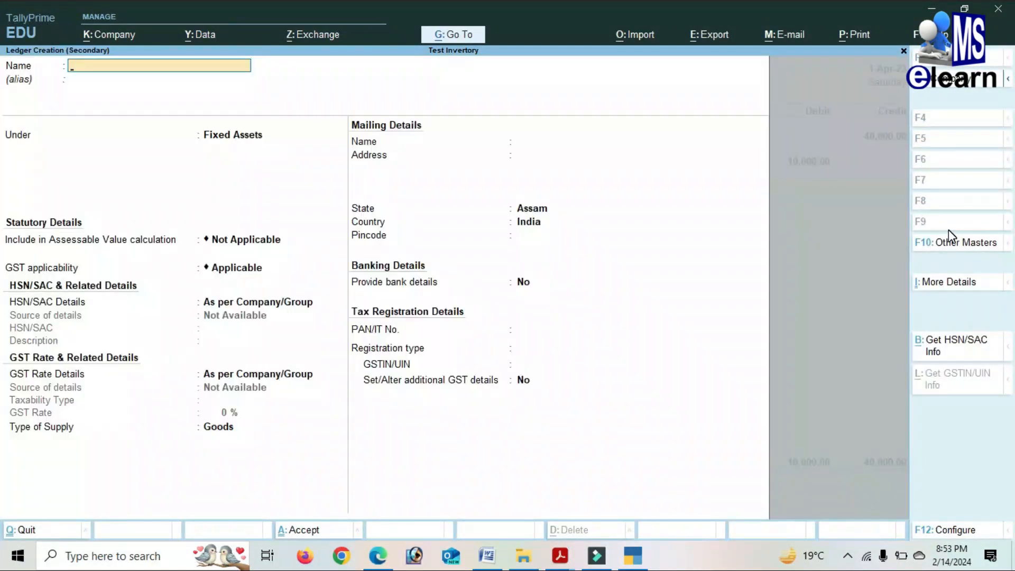
pyautogui.write('Electrical Fitting Charge')
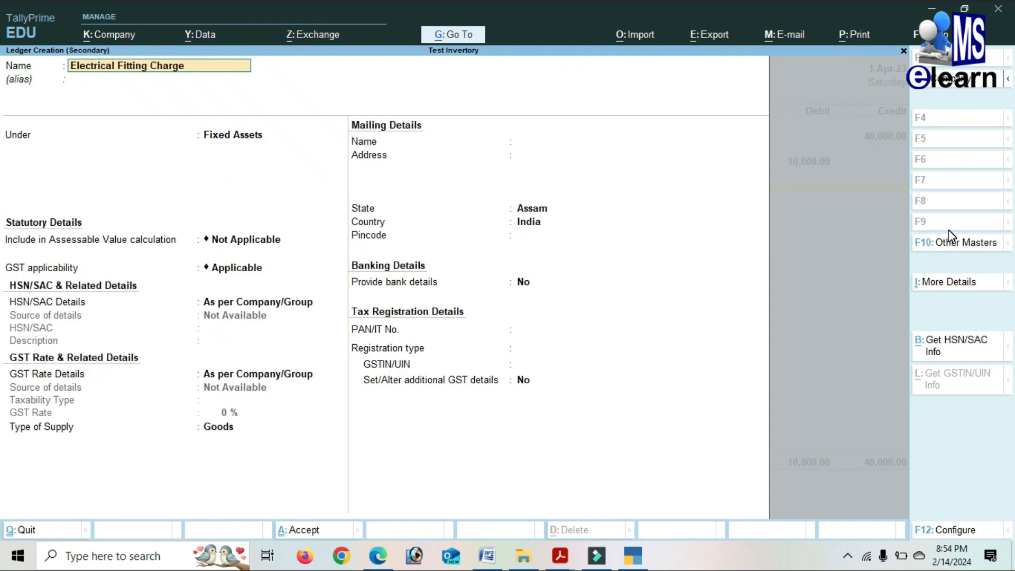
pyautogui.press('Return')
pyautogui.press('Return')
pyautogui.press('Return')
pyautogui.press('Return')
pyautogui.press('Return')
pyautogui.press('Return')
pyautogui.press('Return')
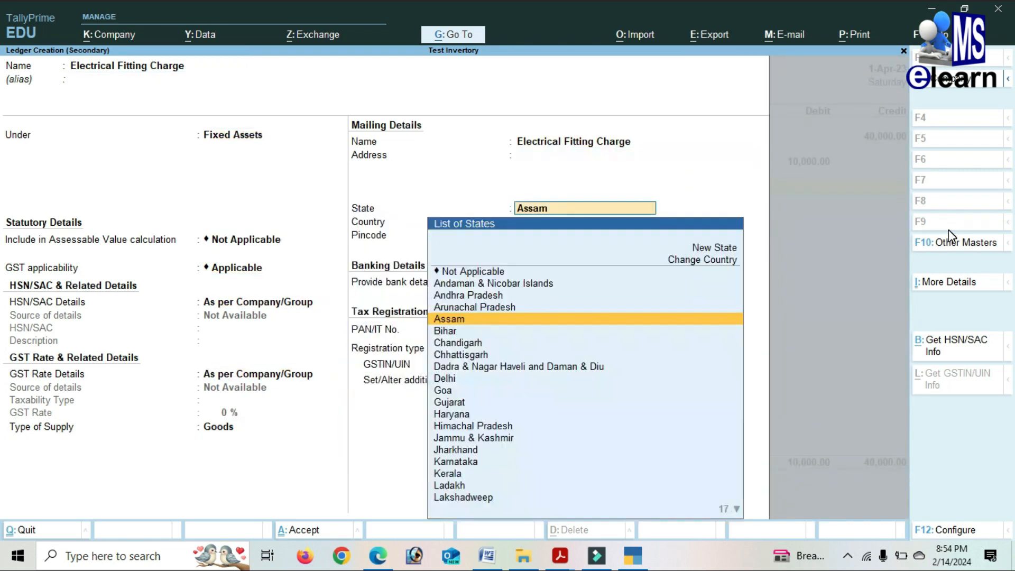
pyautogui.press('Return')
pyautogui.press('Return')
pyautogui.press('Return')
pyautogui.press('Return')
pyautogui.press('Return')
pyautogui.press('Return')
# Debit Electrical Fitting Charge with 5,000, keeping the GST and HSN/SAC details as per Masters/Company.
pyautogui.write('5')
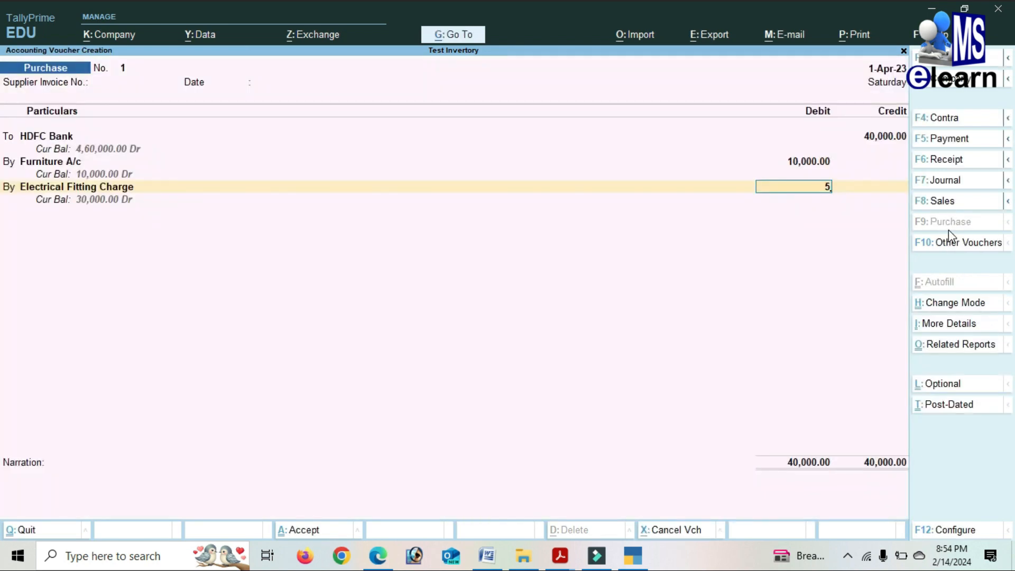
pyautogui.write('000')
pyautogui.press('Return')
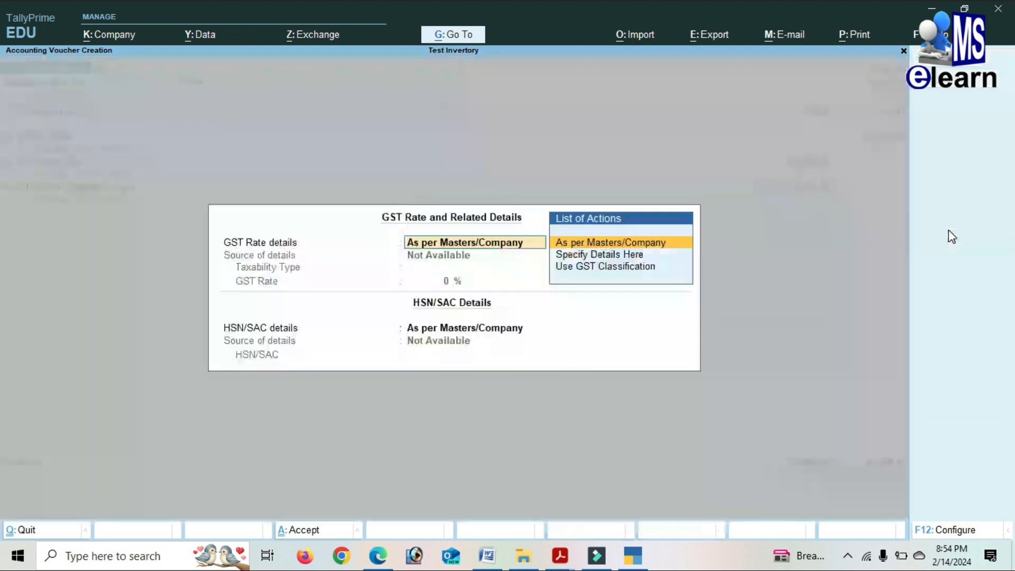
pyautogui.press('Return')
pyautogui.press('Return')
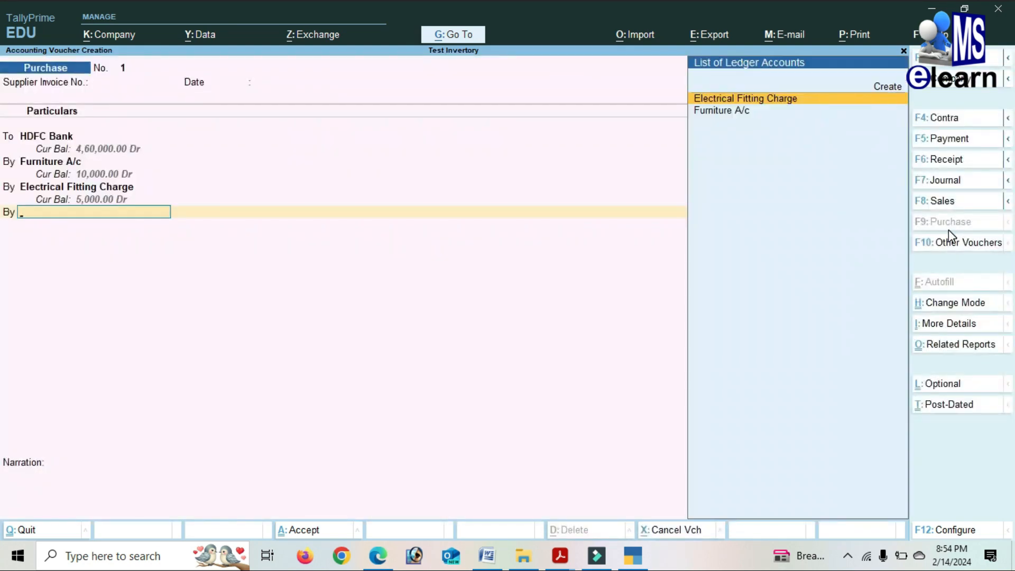
# Create a Computer ledger under Fixed Assets for the third debit line, keeping the default statutory, mailing and tax details.
pyautogui.hotkey('alt', 'c')
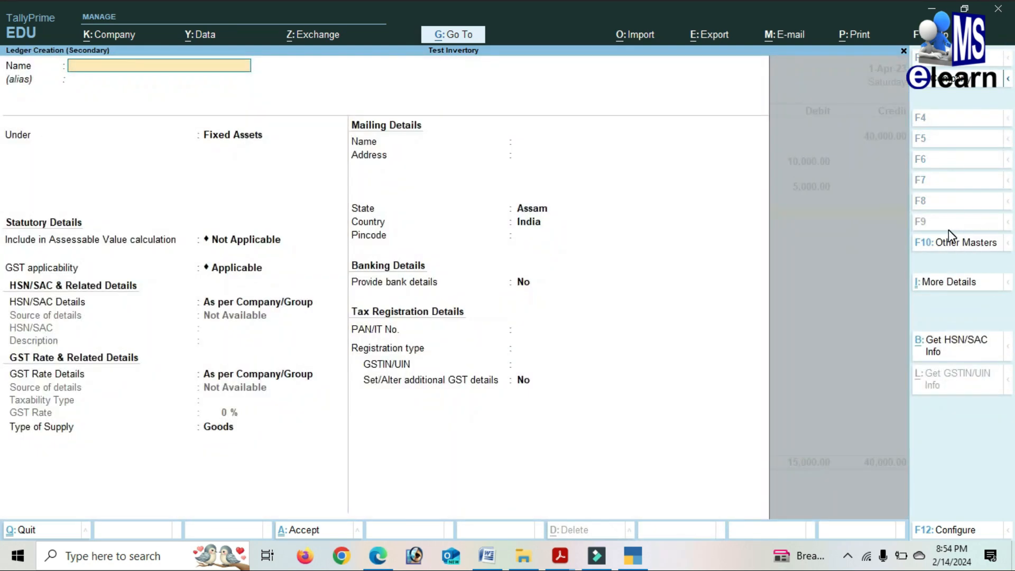
pyautogui.write('Compute')
pyautogui.press('Return')
pyautogui.press('Return')
pyautogui.press('Return')
pyautogui.press('Return')
pyautogui.press('Return')
pyautogui.press('Return')
pyautogui.press('Return')
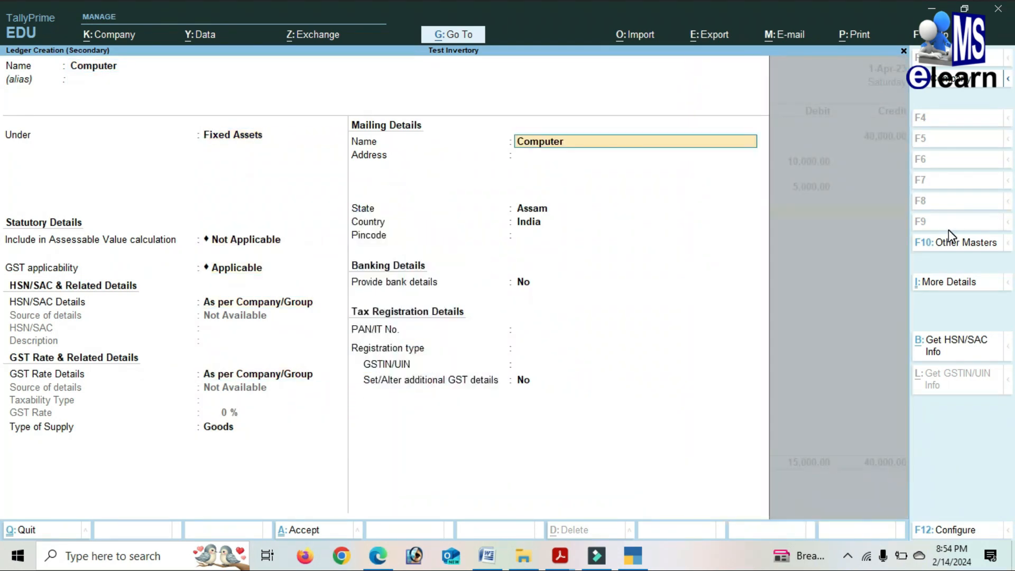
pyautogui.press('Return')
pyautogui.press('Return')
pyautogui.press('Return')
pyautogui.press('Return')
pyautogui.press('Return')
pyautogui.press('Return')
pyautogui.press('Return')
pyautogui.press('Return')
pyautogui.press('Return')
pyautogui.press('Return')
# Debit Computer with 20,000, keeping the default GST and HSN/SAC details.
pyautogui.write('y2')
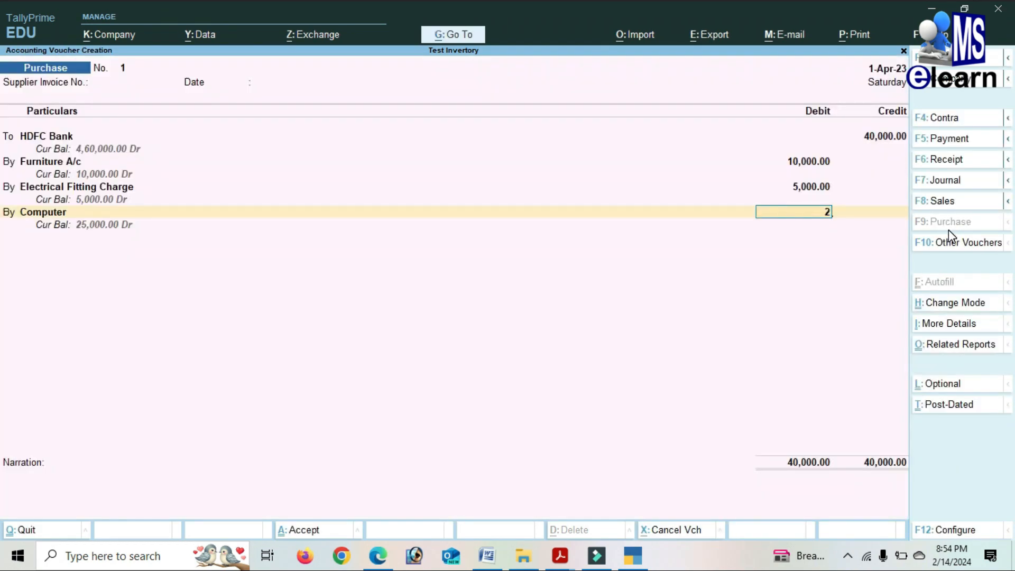
pyautogui.write('0000')
pyautogui.press('Return')
pyautogui.press('Return')
pyautogui.press('Return')
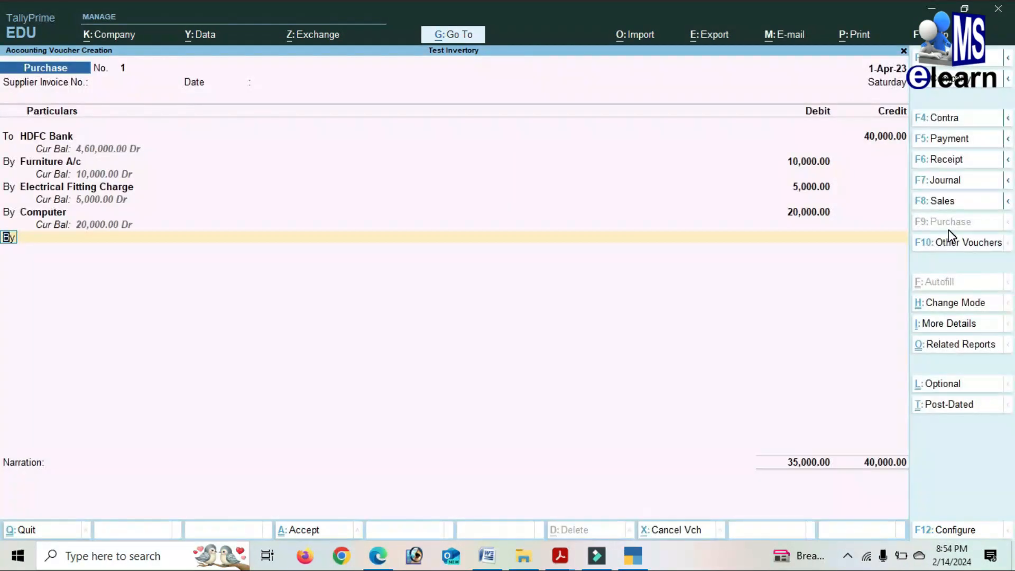
# Create a Mobile ledger under Fixed Assets for the last debit line, keeping all other details at their defaults.
pyautogui.press('Up')
pyautogui.press('Return')
pyautogui.write('M')
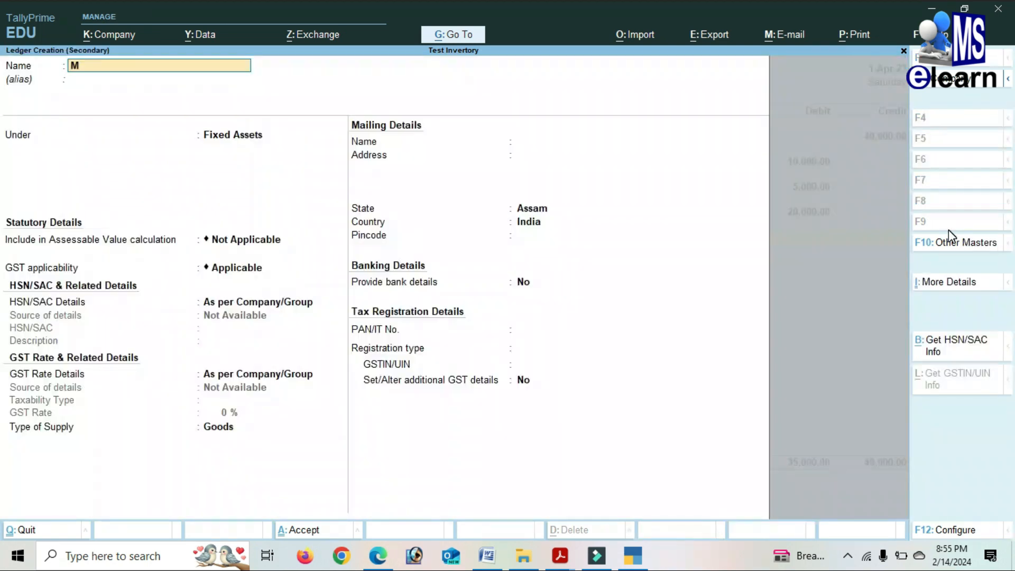
pyautogui.write('obile')
pyautogui.press('Return')
pyautogui.press('Return')
pyautogui.press('Return')
pyautogui.press('Return')
pyautogui.press('Return')
pyautogui.press('Return')
pyautogui.press('Return')
pyautogui.press('Return')
pyautogui.press('Return')
pyautogui.press('Return')
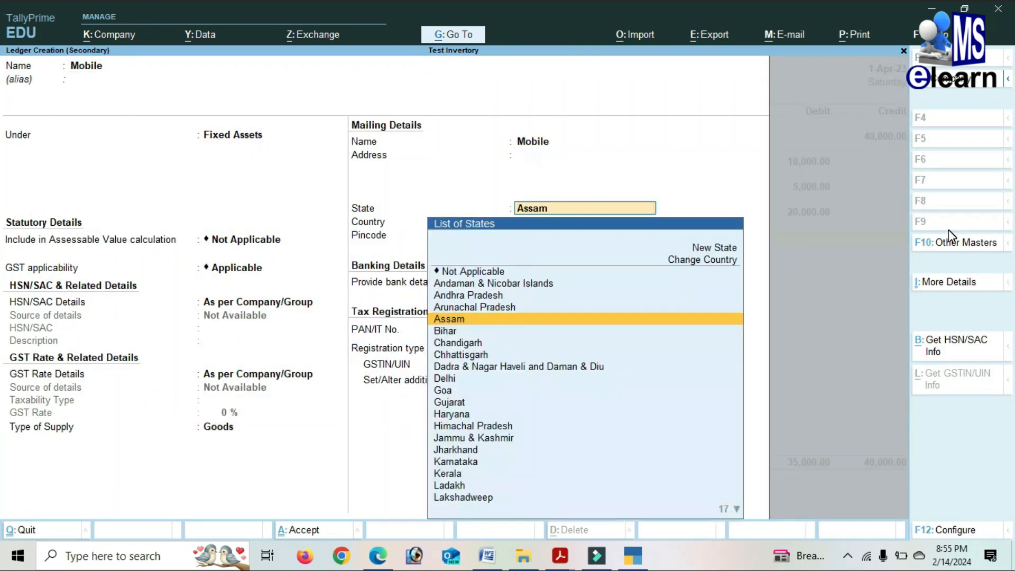
pyautogui.press('Return')
pyautogui.press('Return')
pyautogui.press('Return')
pyautogui.press('Return')
pyautogui.press('Return')
pyautogui.press('Return')
# Debit Mobile with the remaining 5,000, keep the GST details as per Masters/Company, leave the narration blank, and save the purchase voucher.
pyautogui.press('Return')
pyautogui.press('Return')
pyautogui.press('Return')
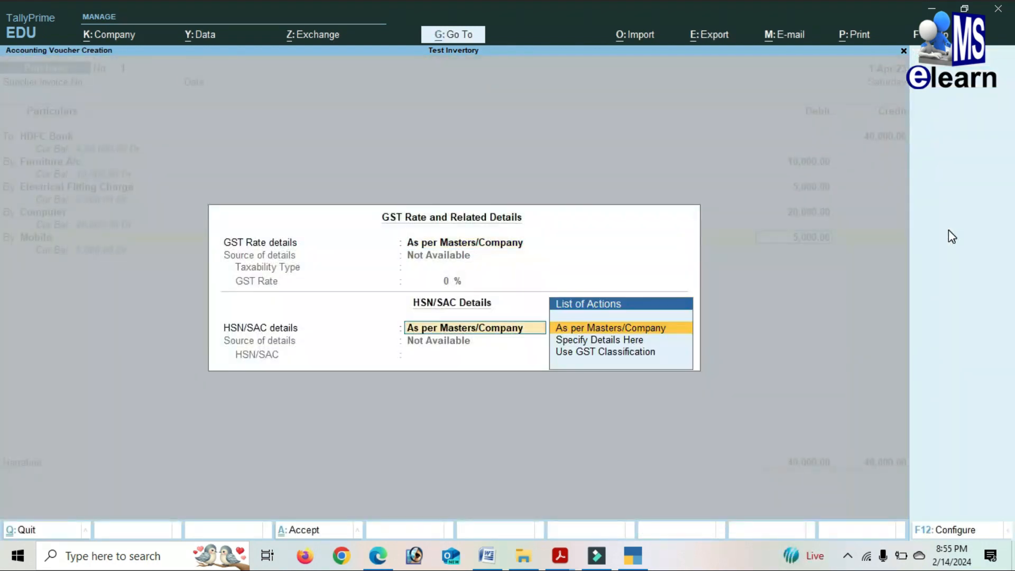
pyautogui.press('Return')
pyautogui.press('Return')
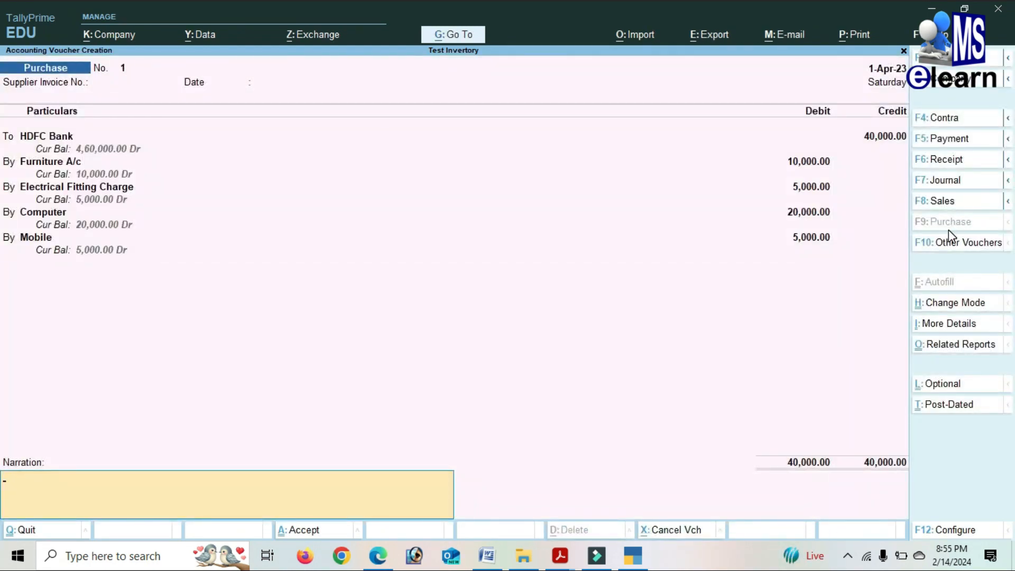
pyautogui.press('Return')
pyautogui.press('Return')
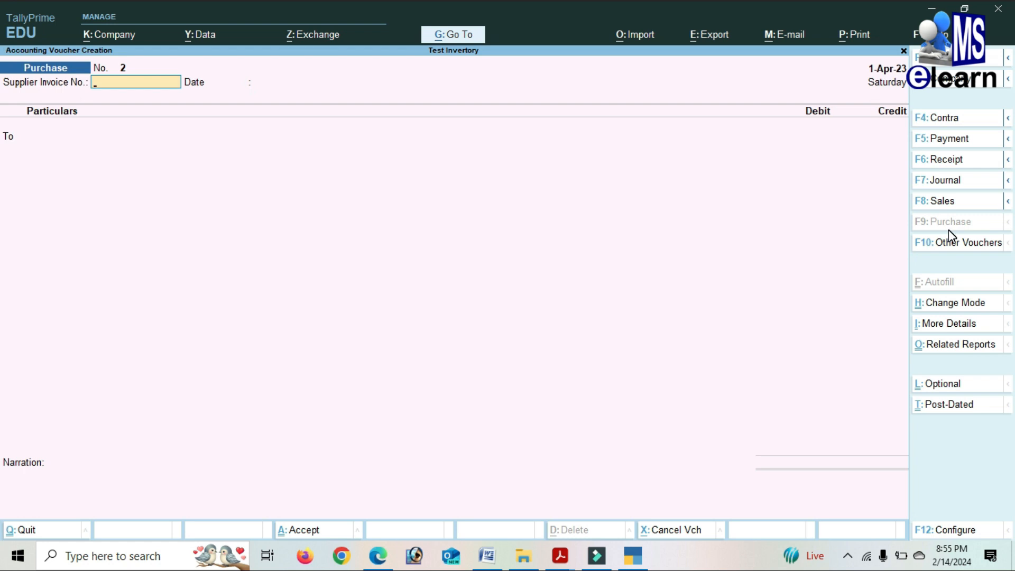
# Start a payment voucher and create a Room Security ledger under Fixed Assets for its debit entry, keeping the other defaults.
pyautogui.click(948, 140)
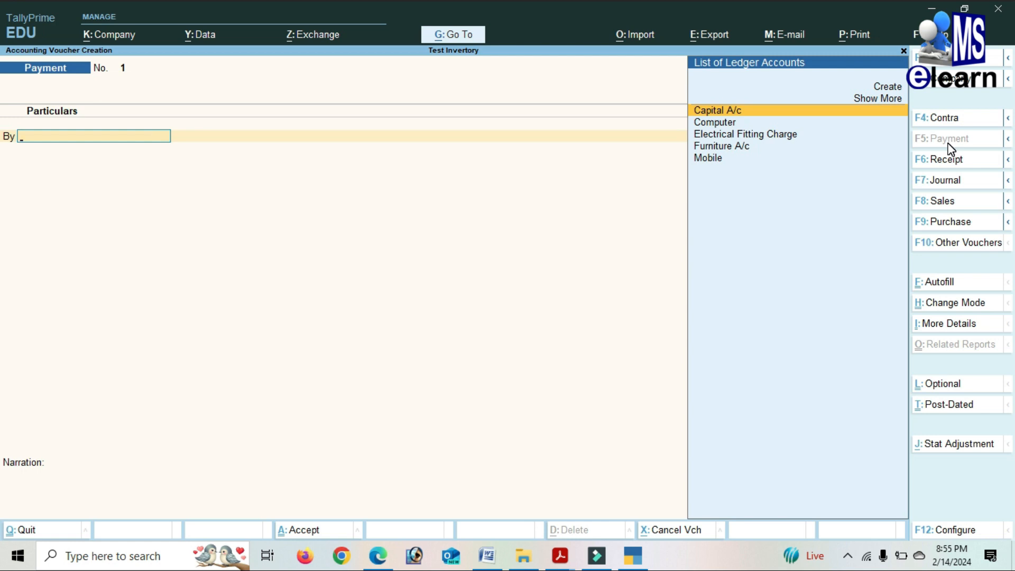
pyautogui.press('Up')
pyautogui.press('Up')
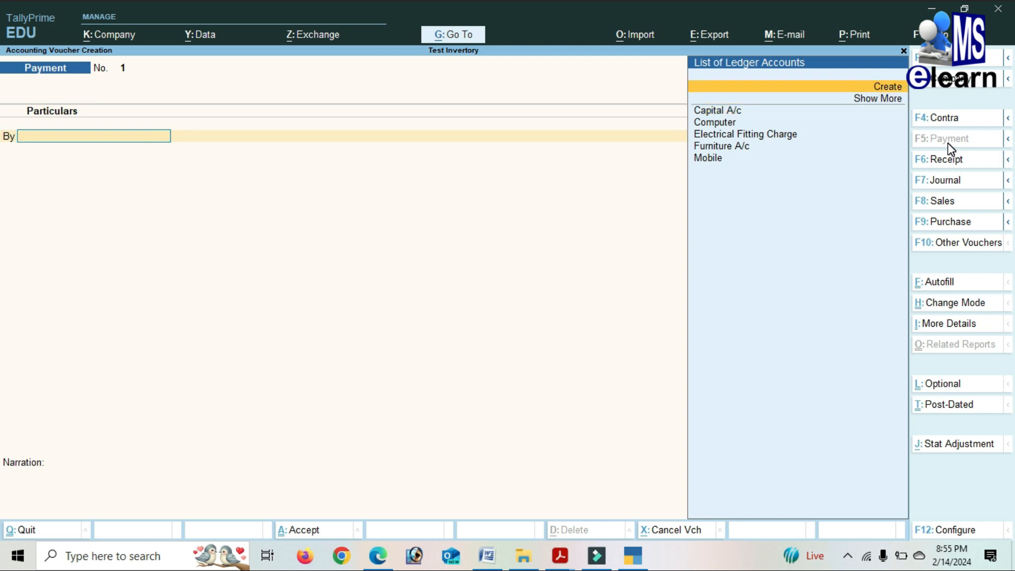
pyautogui.press('Return')
pyautogui.write('Ro')
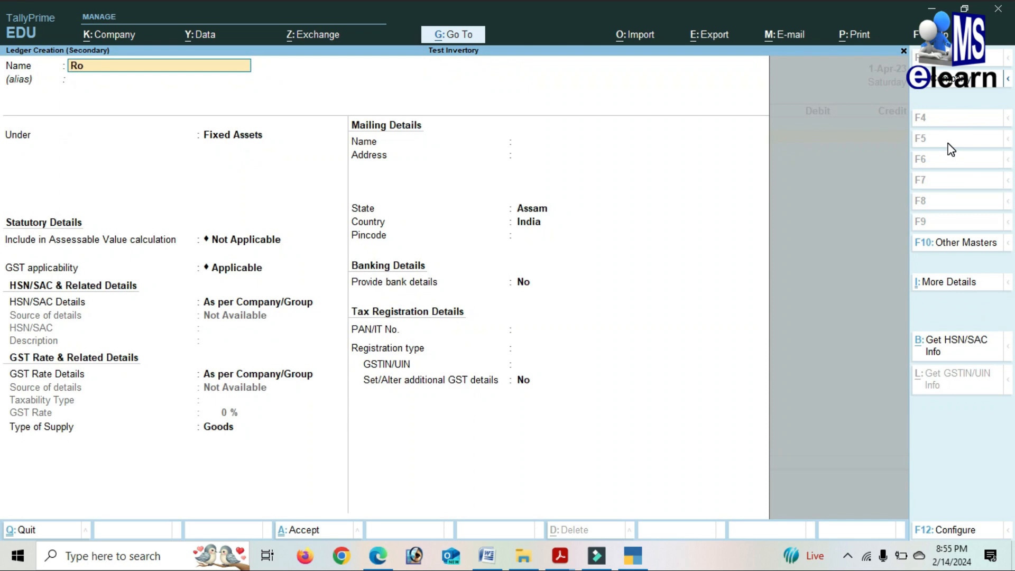
pyautogui.write('om Security')
pyautogui.press('Return')
pyautogui.press('Return')
pyautogui.press('Return')
pyautogui.press('Return')
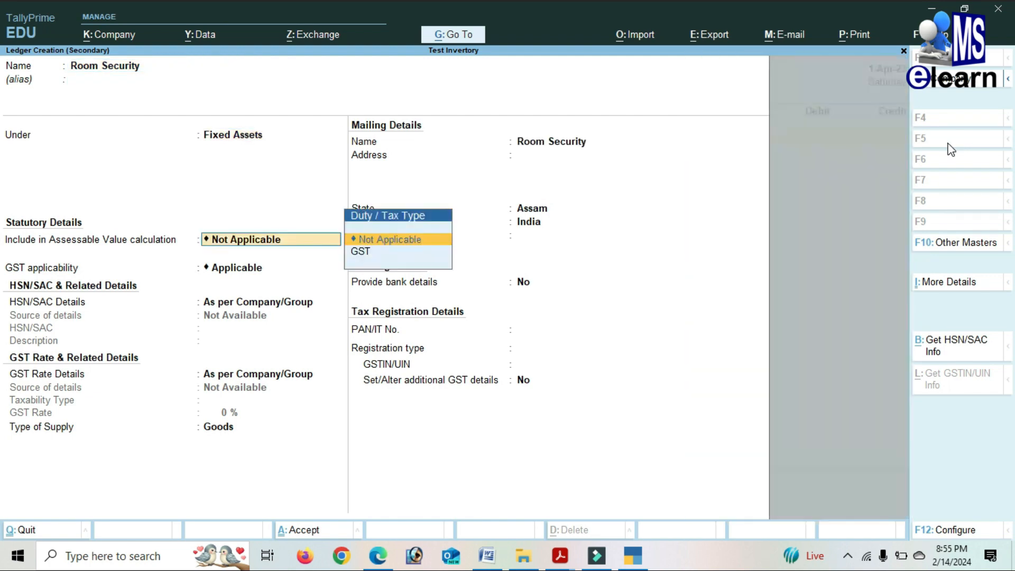
pyautogui.press('Return')
pyautogui.press('Return')
pyautogui.press('Return')
pyautogui.press('Return')
pyautogui.press('Return')
pyautogui.press('Return')
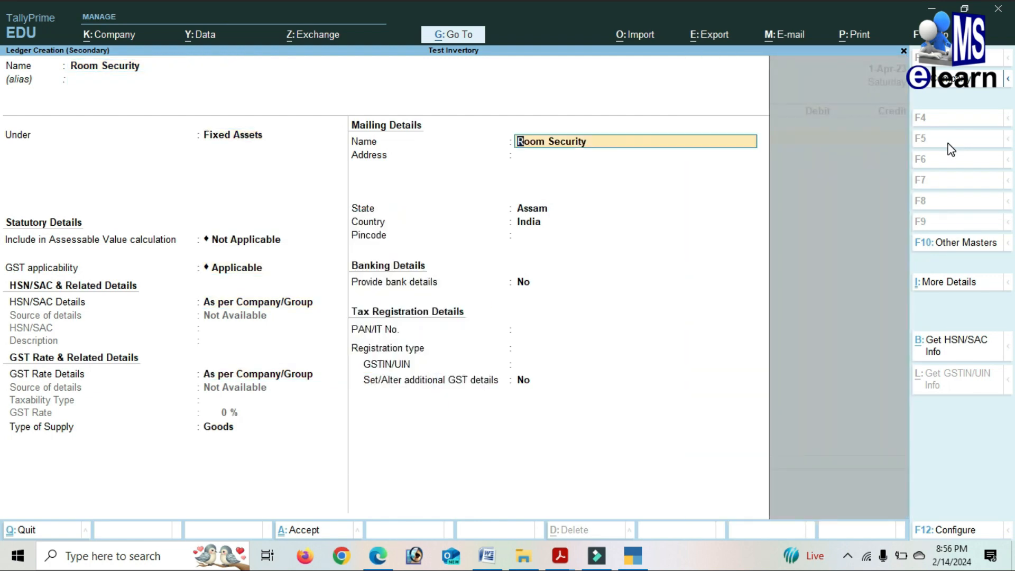
pyautogui.press('Return')
pyautogui.press('Return')
pyautogui.press('Return')
pyautogui.press('Return')
pyautogui.press('Return')
pyautogui.press('Return')
pyautogui.press('Return')
pyautogui.press('Return')
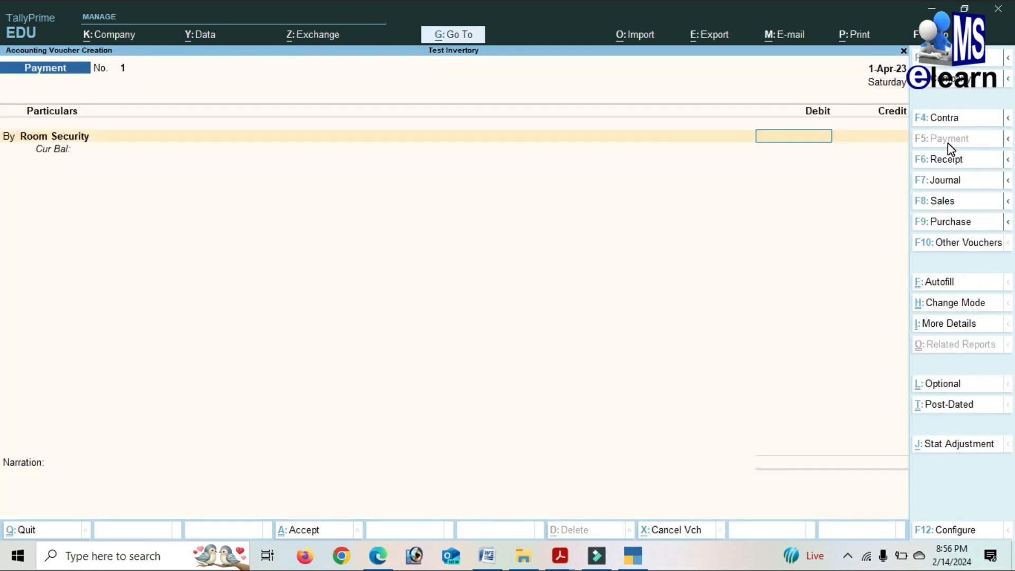
# Debit Room Security with 50,000 in the payment voucher.
pyautogui.write('50000')
pyautogui.press('Return')
pyautogui.press('Return')
pyautogui.press('Return')
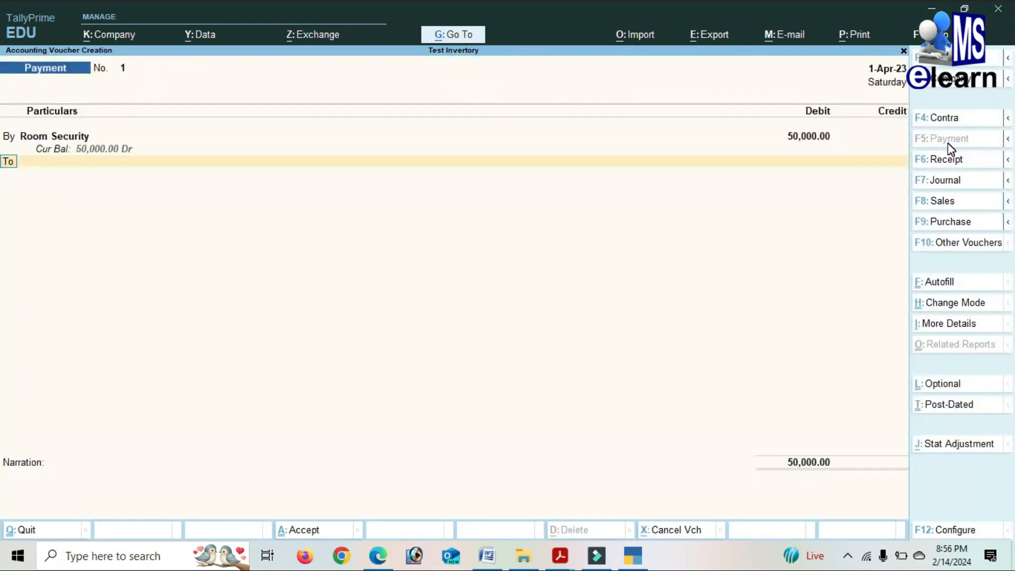
# Select HDFC Bank as the credit account for the 50,000 Room Security payment.
pyautogui.press('Return')
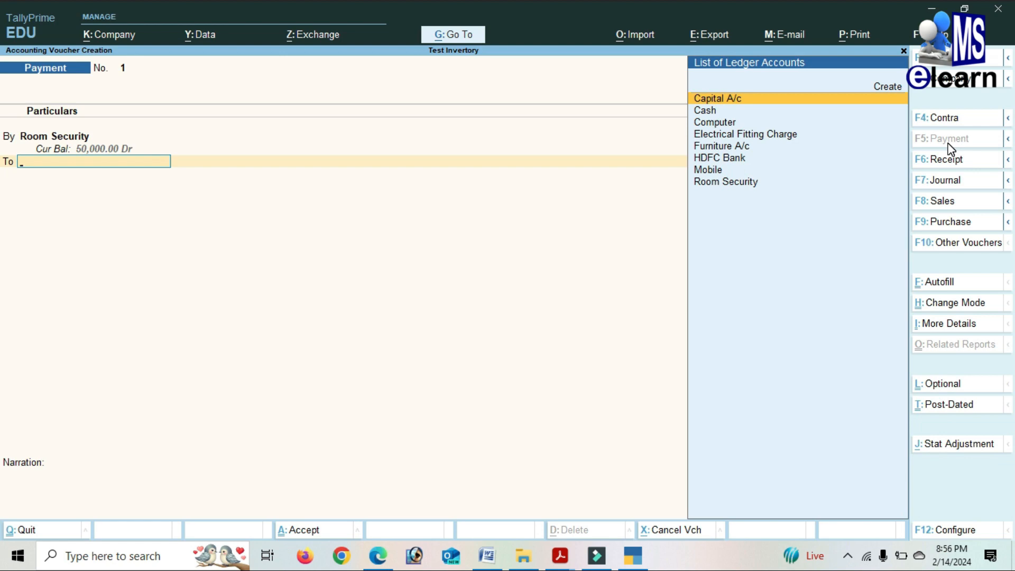
pyautogui.press('Down')
pyautogui.press('Down')
pyautogui.press('Down')
pyautogui.press('Down')
pyautogui.press('Down')
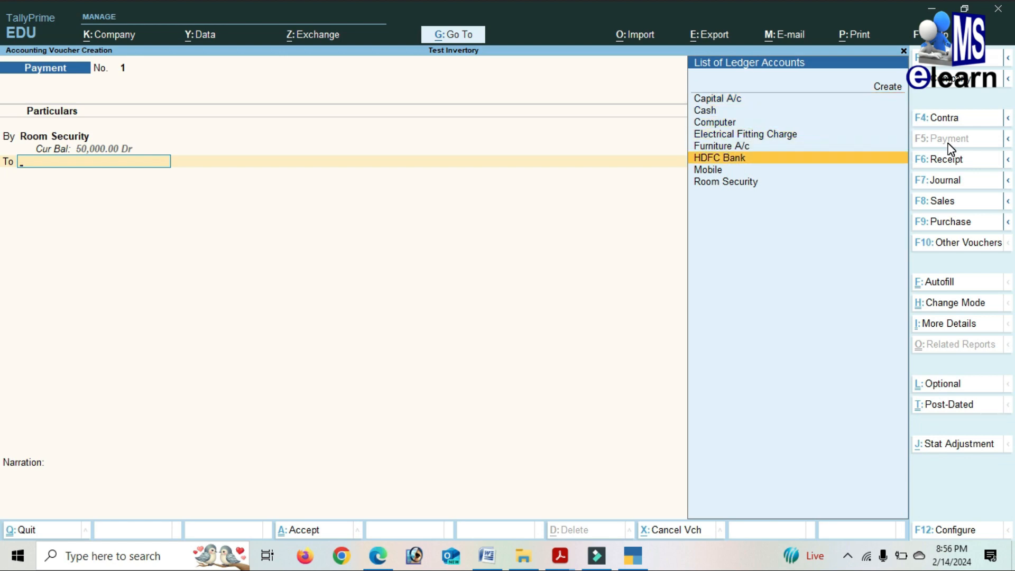
pyautogui.press('Return')
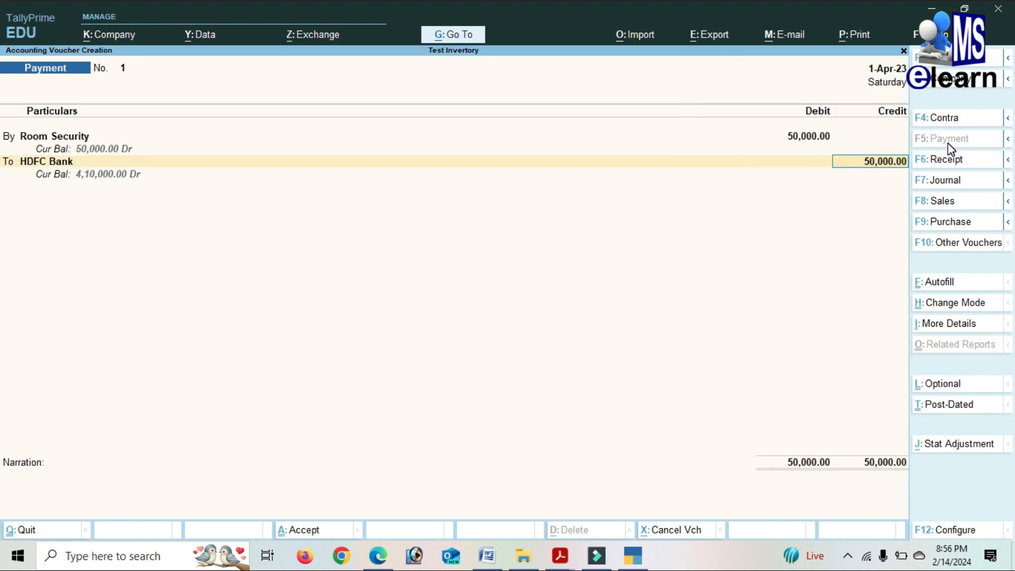
# Allocate the 50,000 as a cheque without an instrument number, leave the narration blank, and save the payment voucher.
pyautogui.press('Return')
pyautogui.press('Return')
pyautogui.press('Return')
pyautogui.press('Return')
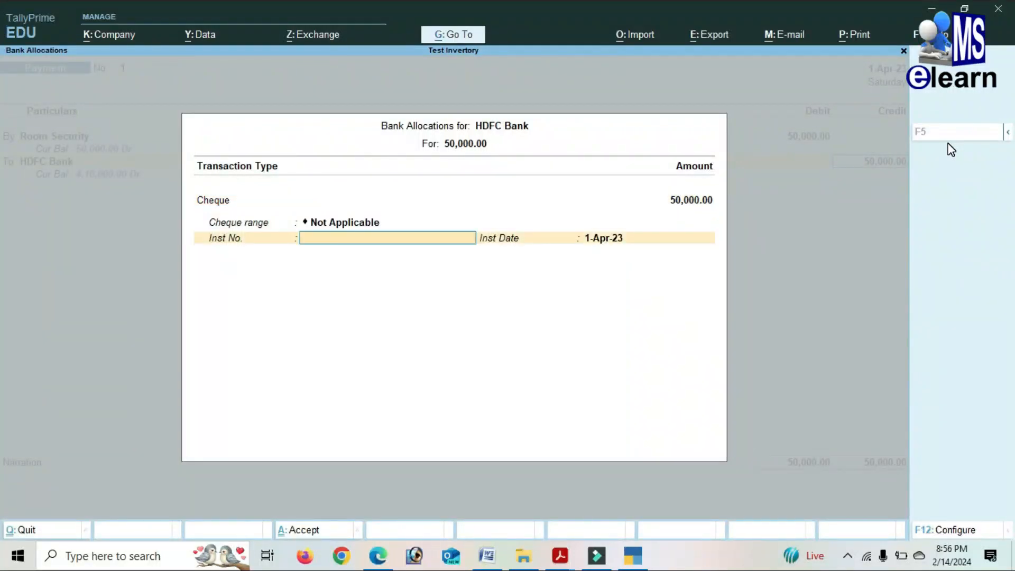
pyautogui.press('Return')
pyautogui.press('Return')
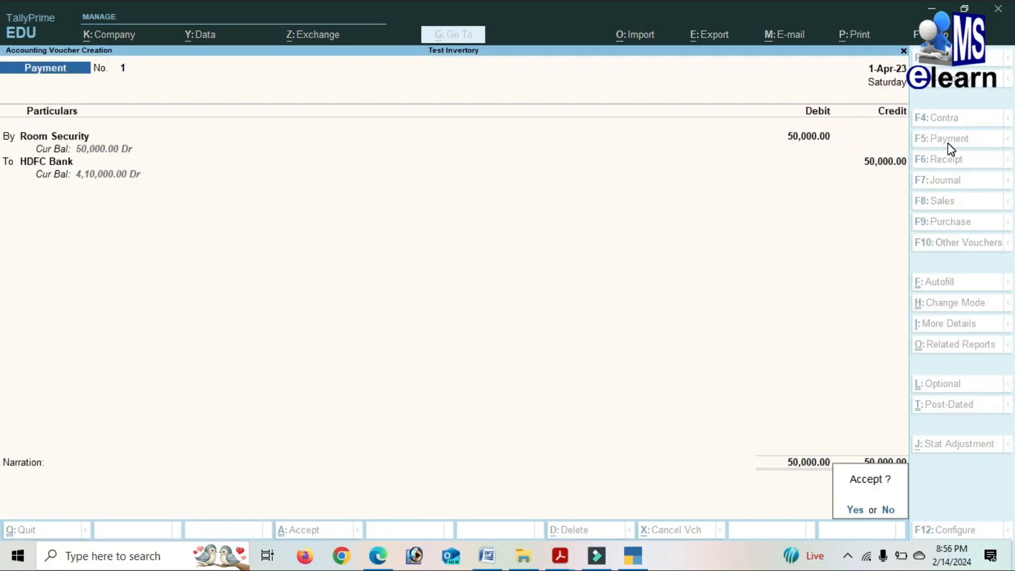
pyautogui.press('Return')
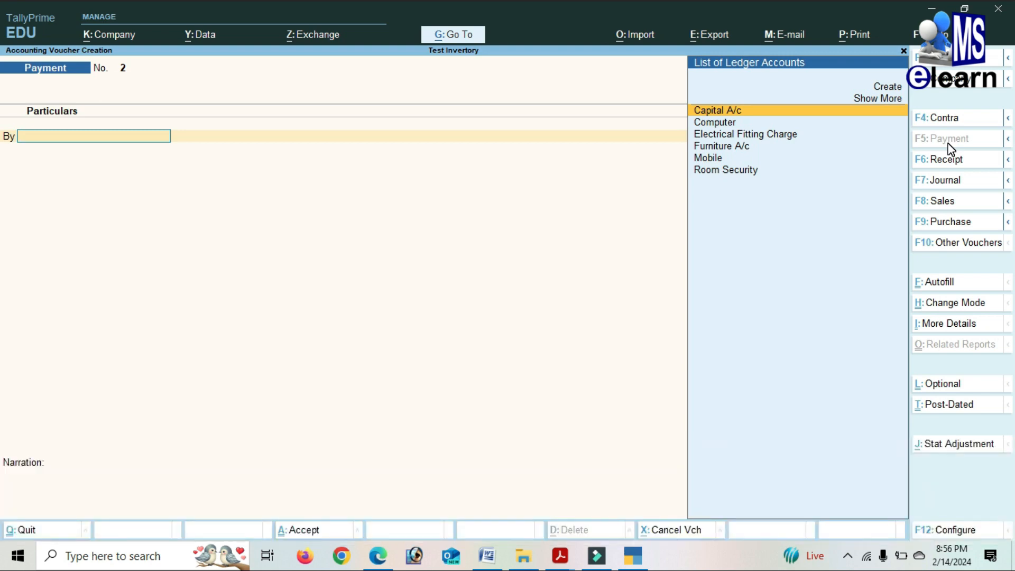
# Start a Stationery A/c ledger for the next payment voucher's debit entry and place it under Indirect Expenses.
pyautogui.press('Up')
pyautogui.press('Up')
pyautogui.press('Return')
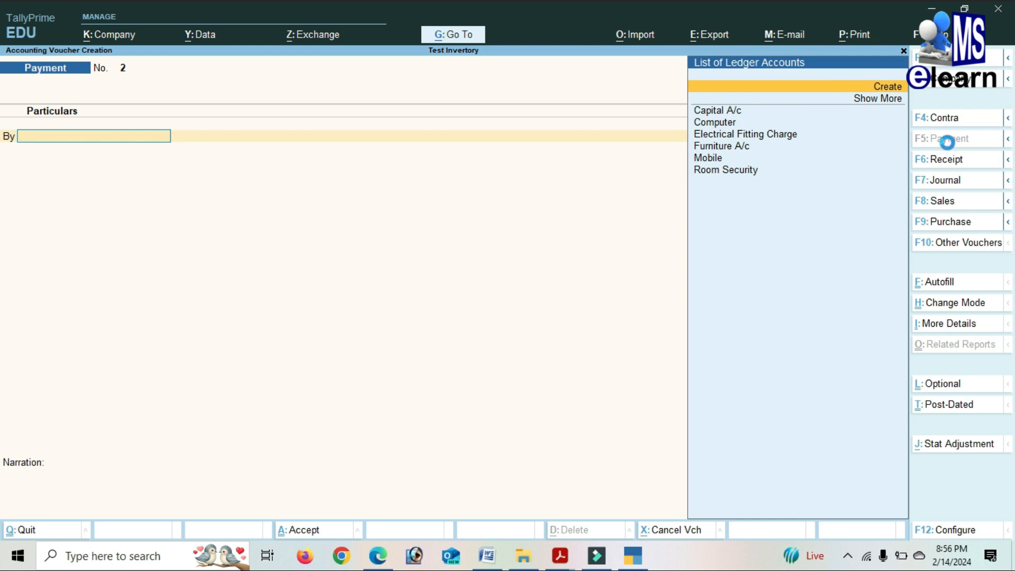
pyautogui.write('St')
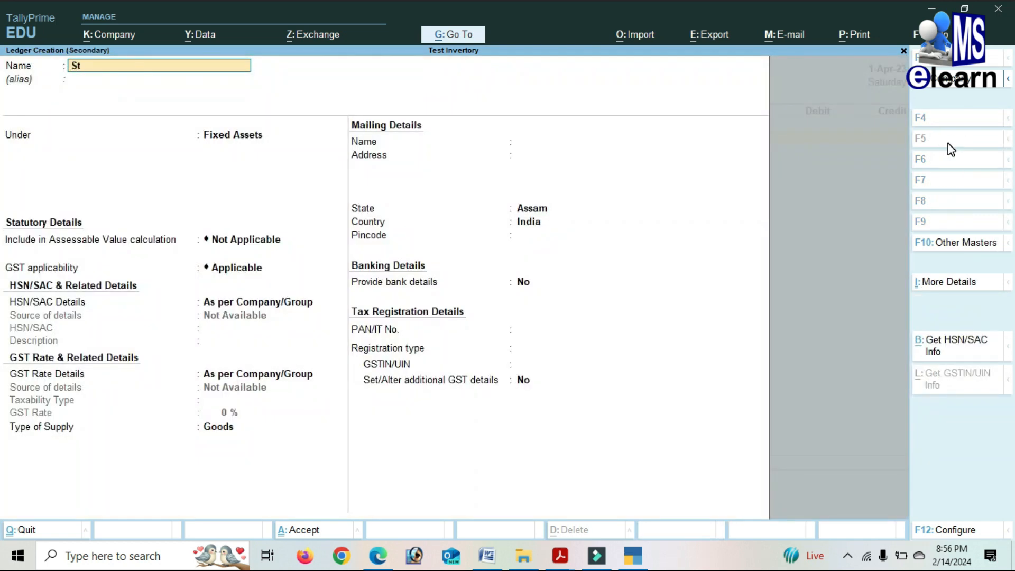
pyautogui.write('ationery A/c')
pyautogui.press('Return')
pyautogui.press('BackSpace')
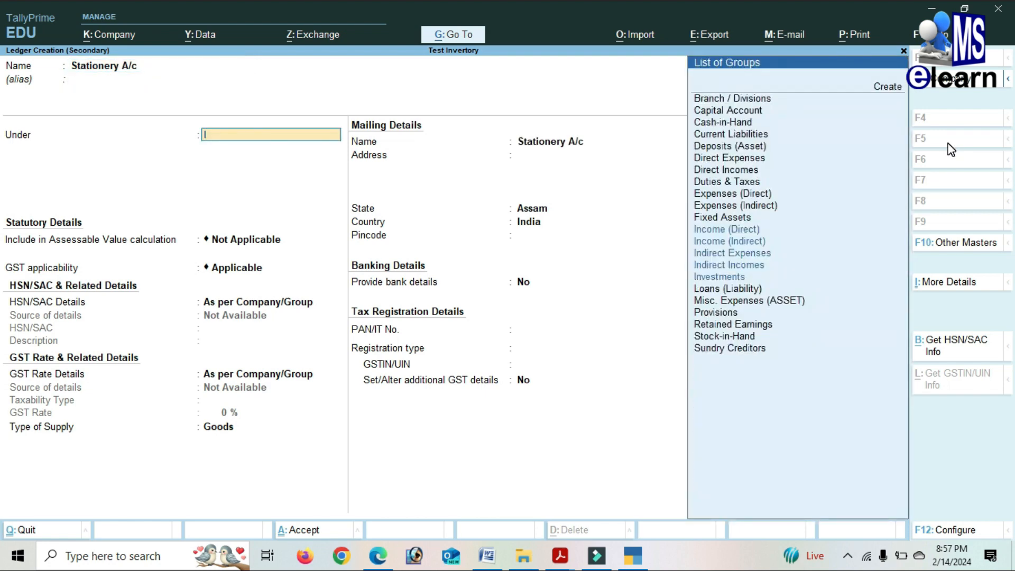
pyautogui.press('Down')
pyautogui.press('Down')
pyautogui.press('Down')
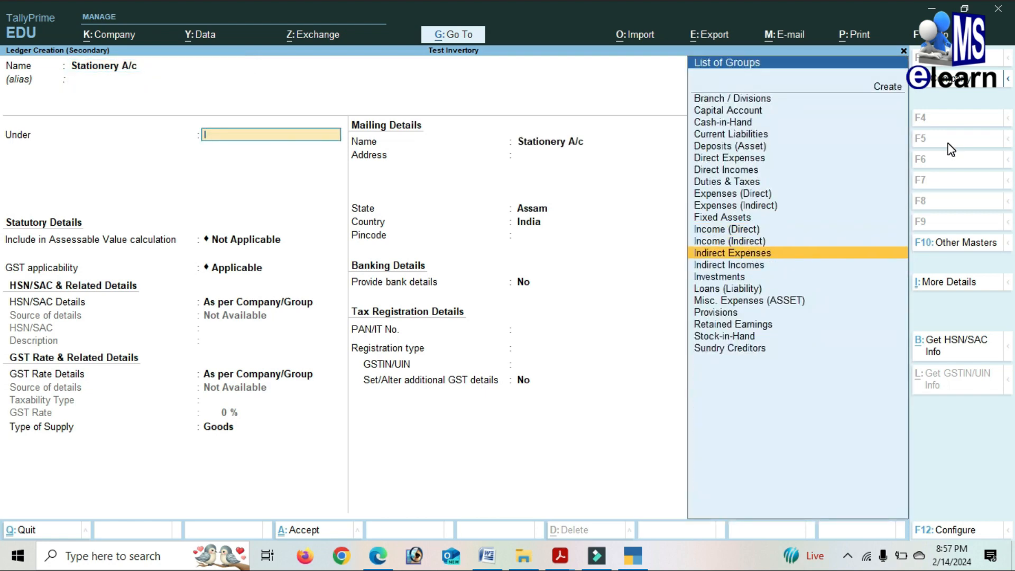
pyautogui.press('Return')
# Accept the remaining statutory and GST details of the Stationery A/c ledger and save it.
pyautogui.press('Return')
pyautogui.press('Return')
pyautogui.press('Return')
pyautogui.press('Return')
pyautogui.press('Return')
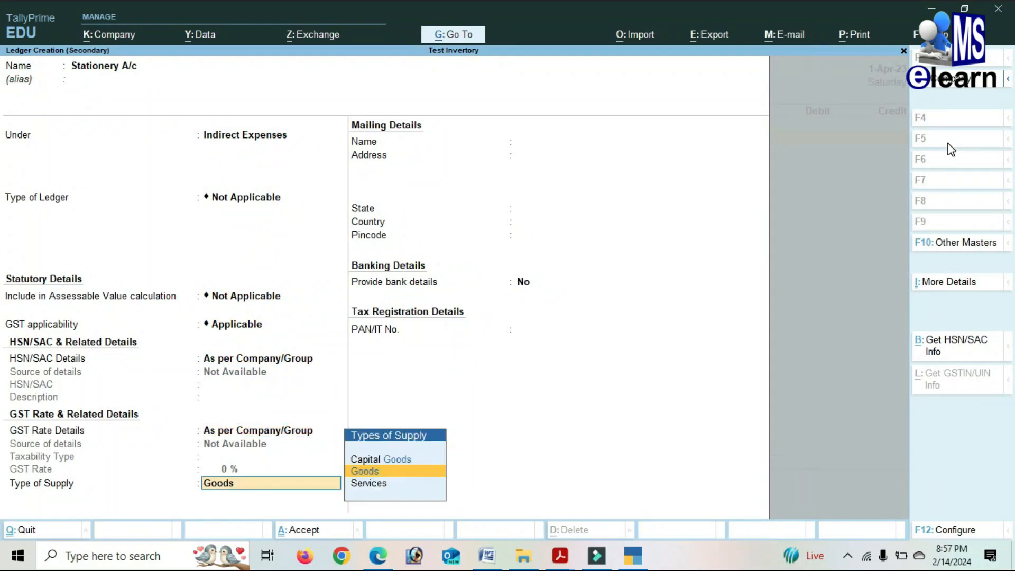
pyautogui.press('Return')
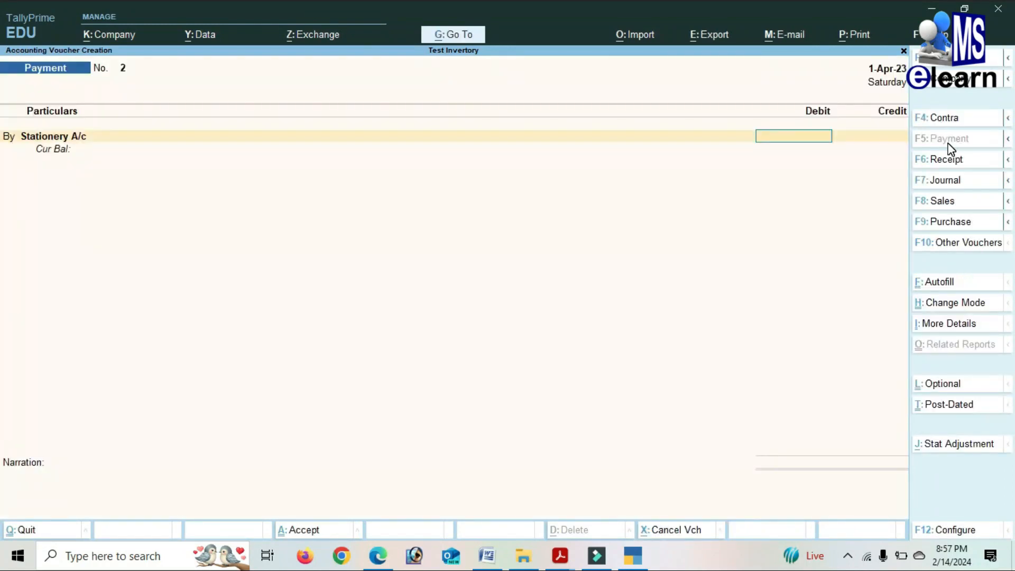
# Debit Stationery A/c with 500, keeping the GST and HSN/SAC details as per Masters/Company.
pyautogui.write('500')
pyautogui.press('Return')
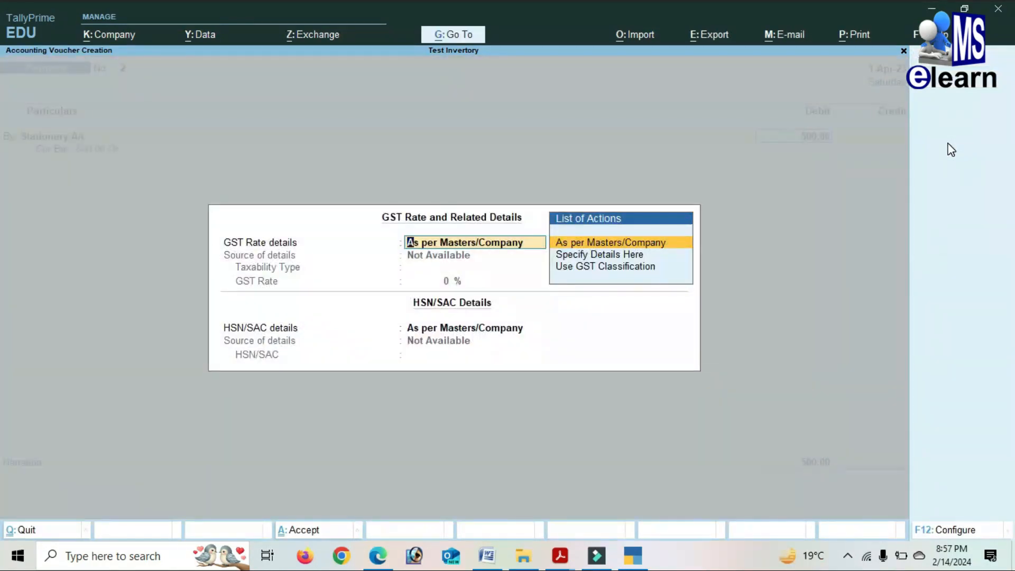
pyautogui.press('Return')
pyautogui.press('Return')
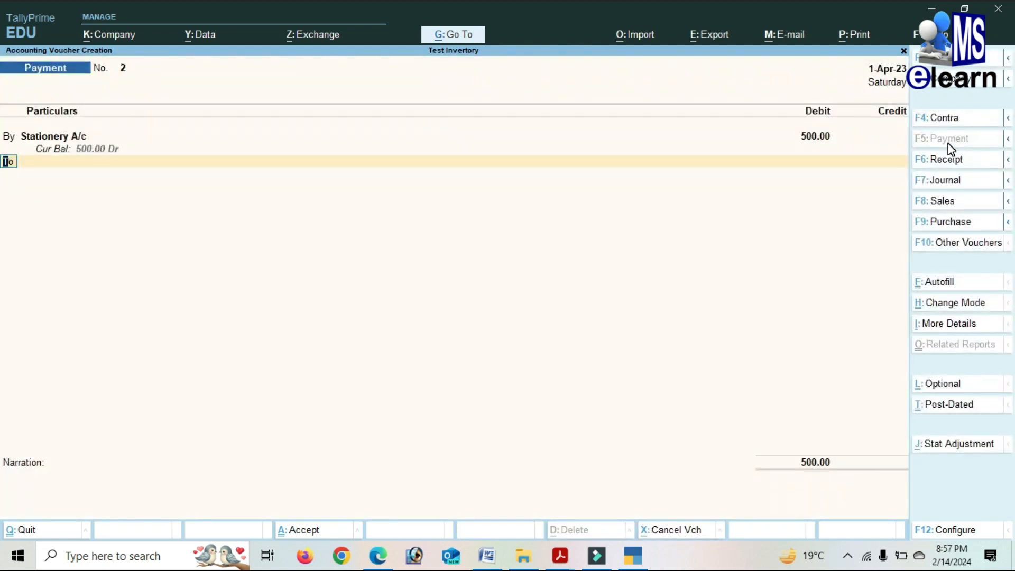
# Add a second debit line to the payment and start a new ledger named Petty Cash for it.
pyautogui.write('b')
pyautogui.press('Return')
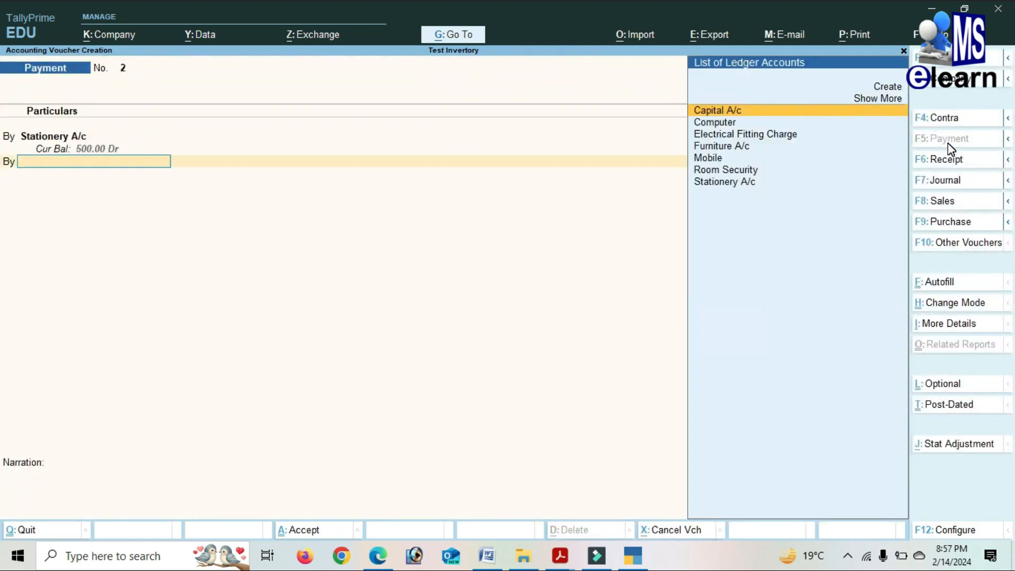
pyautogui.press('Up')
pyautogui.press('Up')
pyautogui.press('Return')
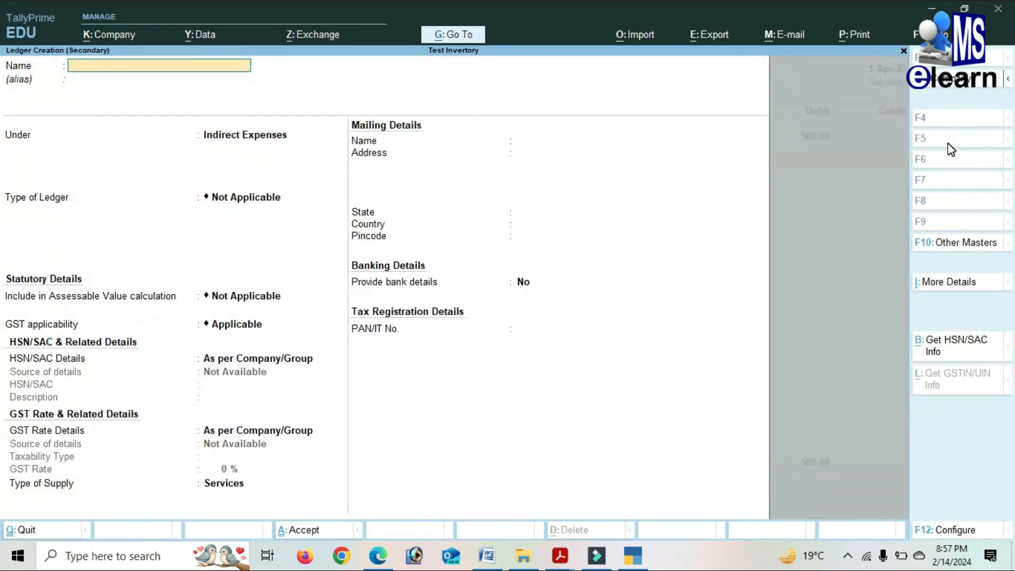
pyautogui.write('Petty Cash')
# Keep Petty Cash under Indirect Expenses with Services as the type of supply and all other defaults, and save the ledger.
pyautogui.press('Return')
pyautogui.press('Return')
pyautogui.press('Return')
pyautogui.press('Return')
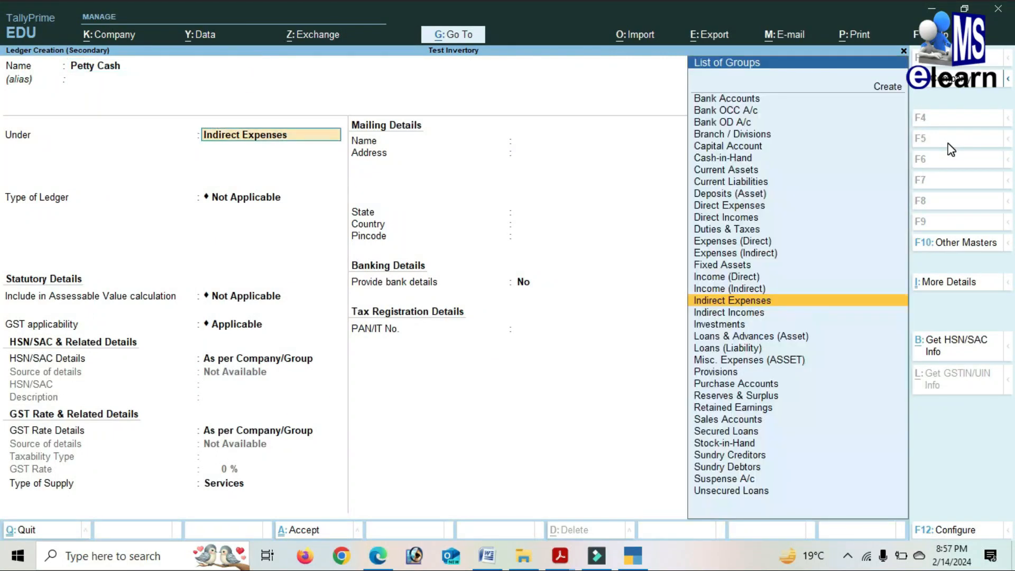
pyautogui.press('Return')
pyautogui.press('Return')
pyautogui.press('Return')
pyautogui.press('Return')
pyautogui.press('Return')
pyautogui.press('Return')
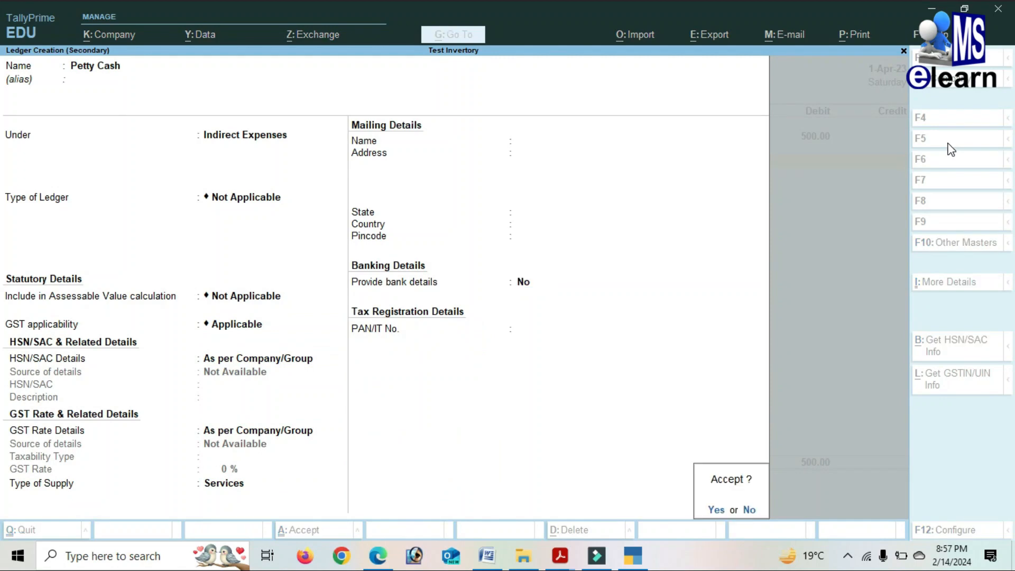
pyautogui.press('Return')
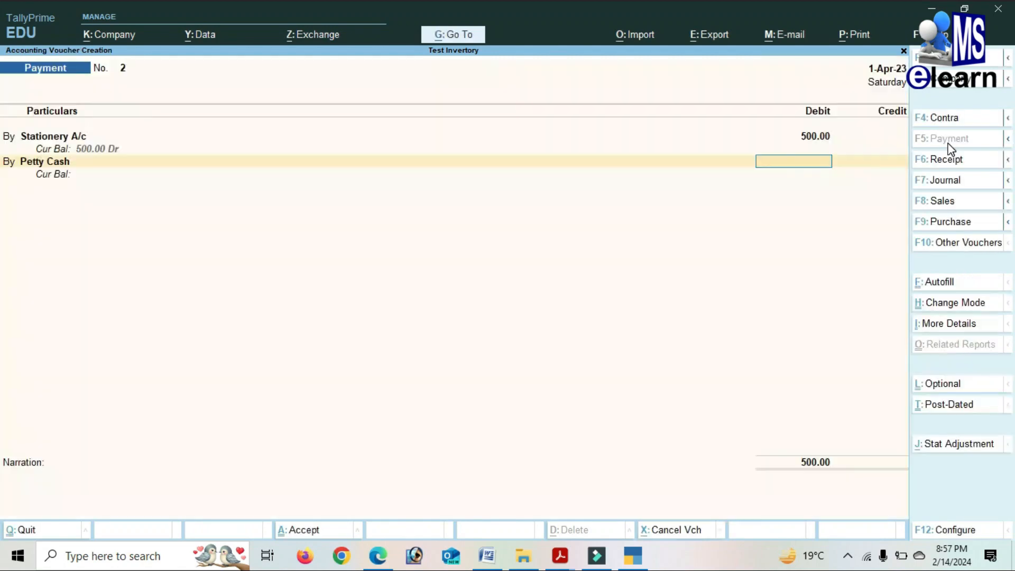
# Debit Petty Cash with 1,000, keeping the GST details as per Masters/Company.
pyautogui.write('1000')
pyautogui.press('Return')
pyautogui.press('Return')
pyautogui.press('Return')
# Credit HDFC Bank with the full 1,500 for the stationery and petty cash payment.
pyautogui.press('Return')
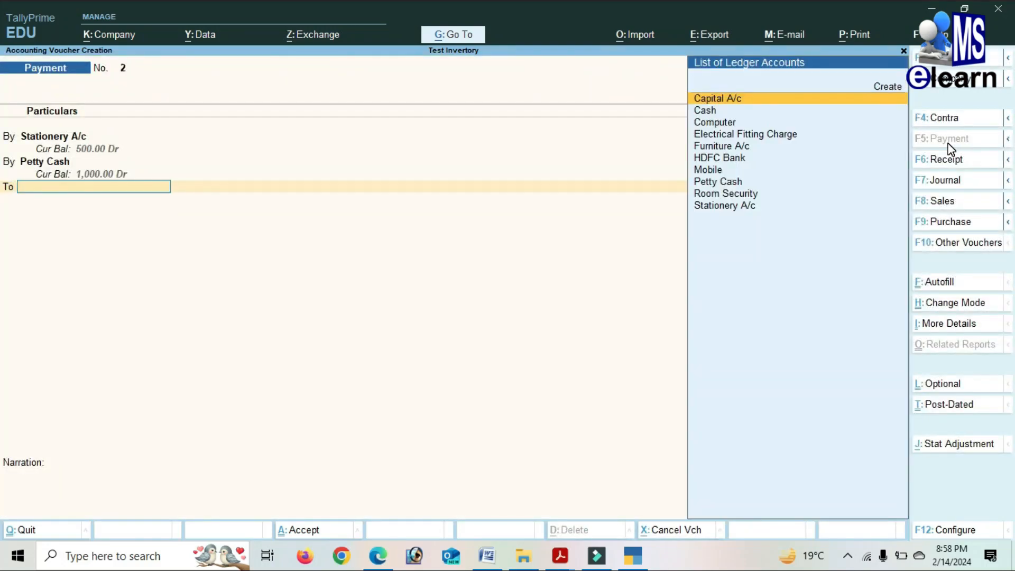
pyautogui.press('Down')
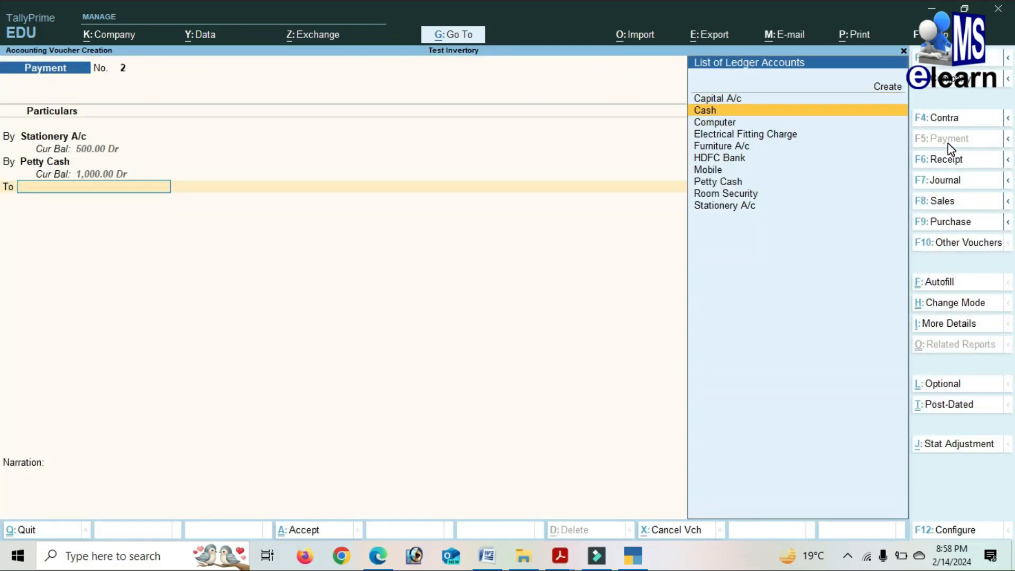
pyautogui.press('Down')
pyautogui.press('Down')
pyautogui.press('Down')
pyautogui.press('Down')
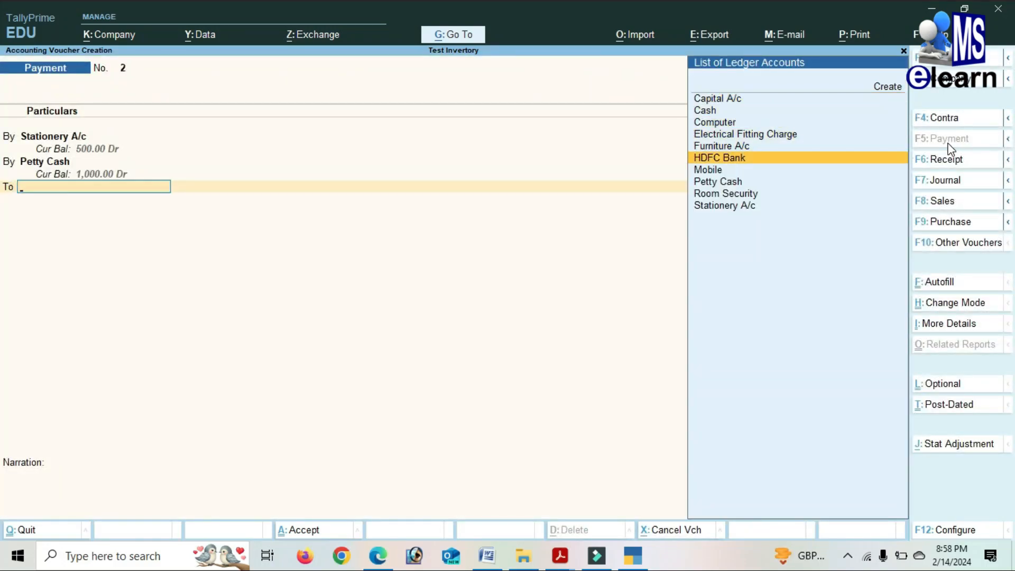
pyautogui.press('Return')
pyautogui.press('Return')
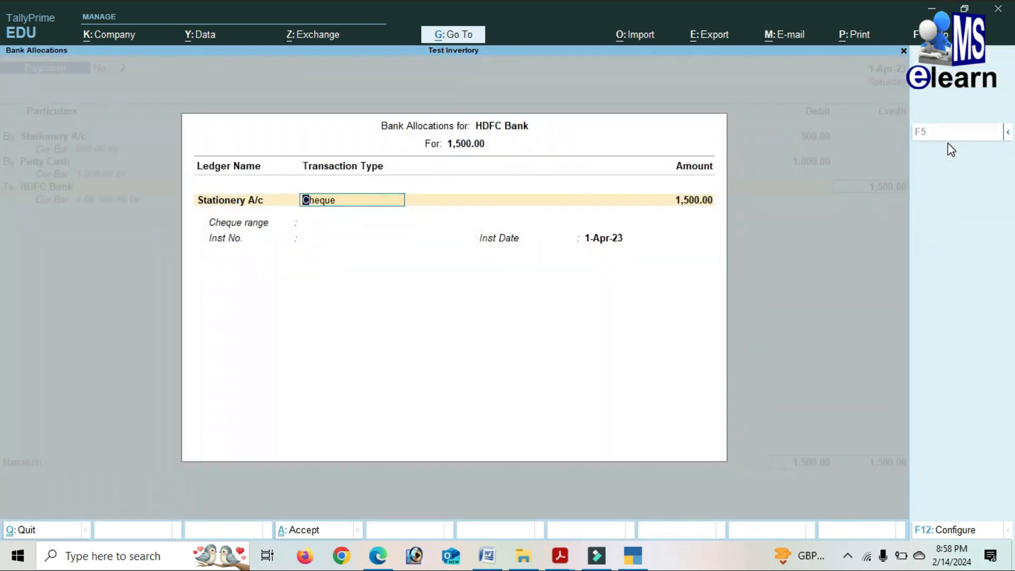
# Allocate the 1,500 as a cheque without an instrument number, leave the narration blank, and save the payment voucher.
pyautogui.press('Return')
pyautogui.press('Return')
pyautogui.press('Return')
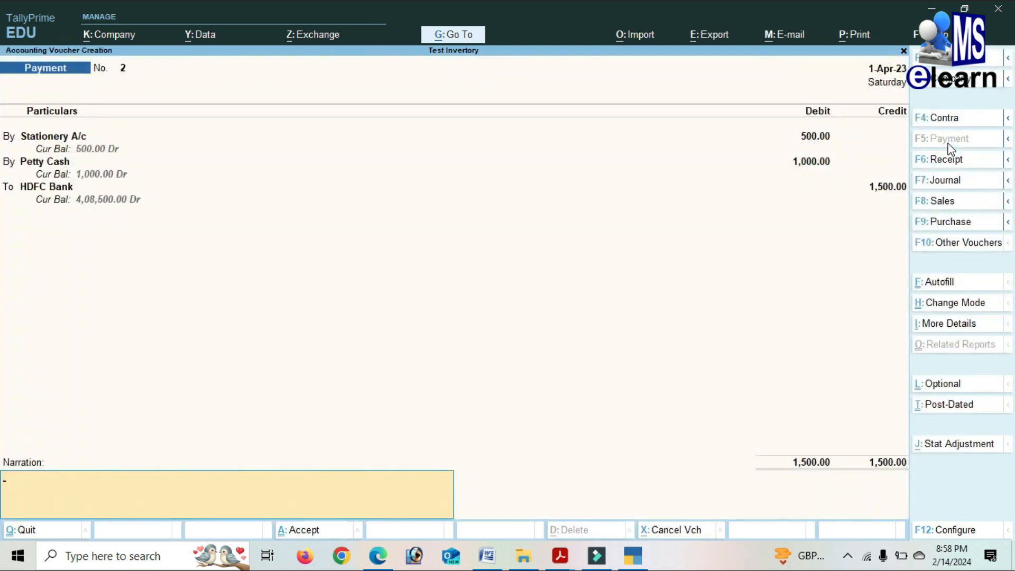
pyautogui.press('Return')
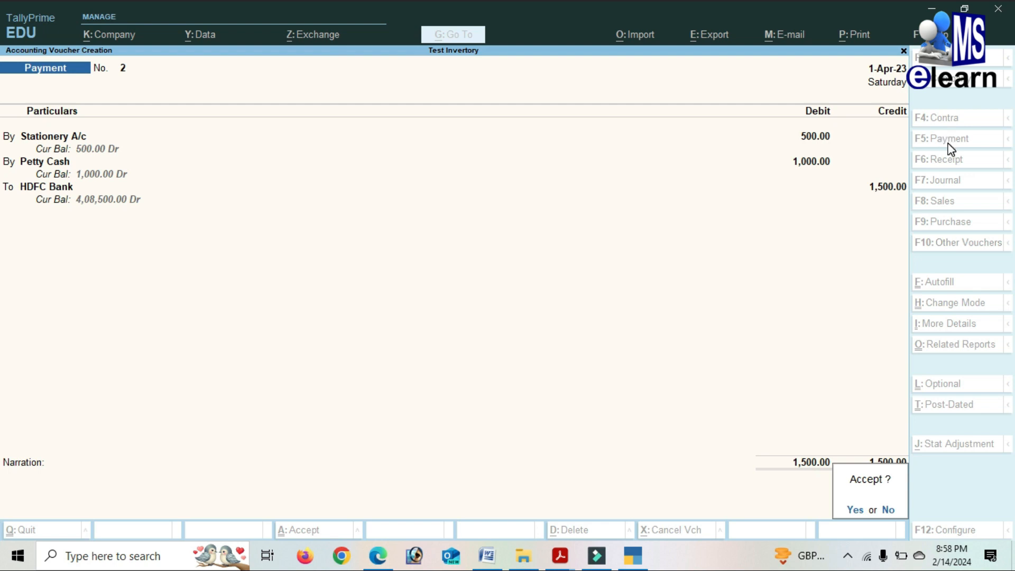
pyautogui.press('Return')
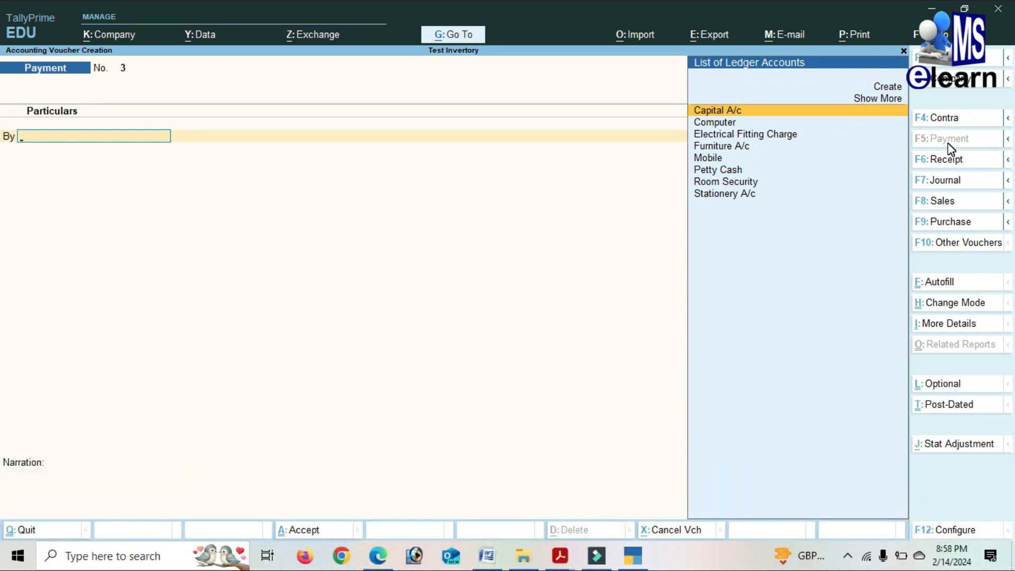
# Create a Mobile Recharge ledger under Indirect Expenses for the next payment's debit entry, keeping all other details at their defaults.
pyautogui.press('Up')
pyautogui.press('Up')
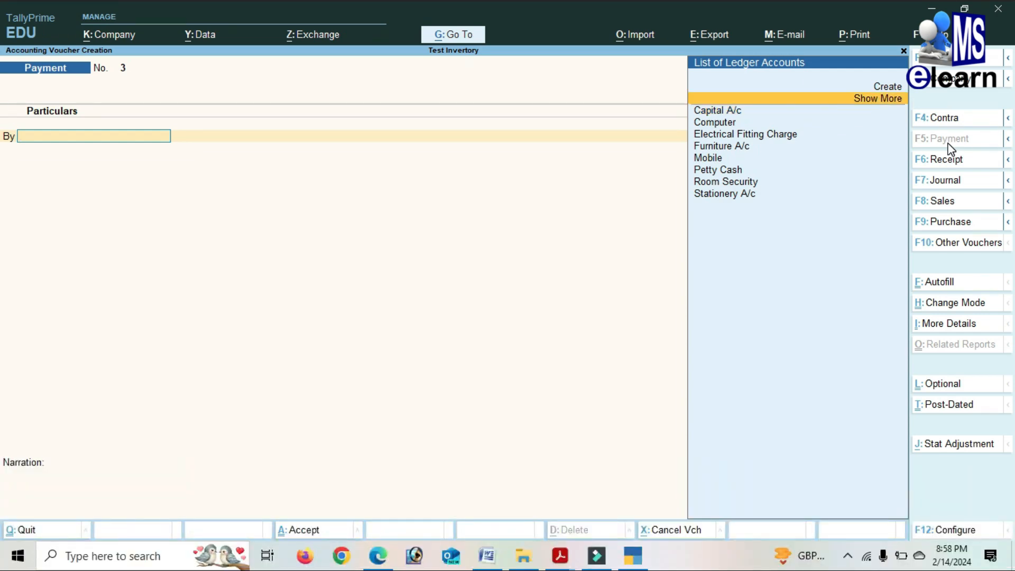
pyautogui.press('Return')
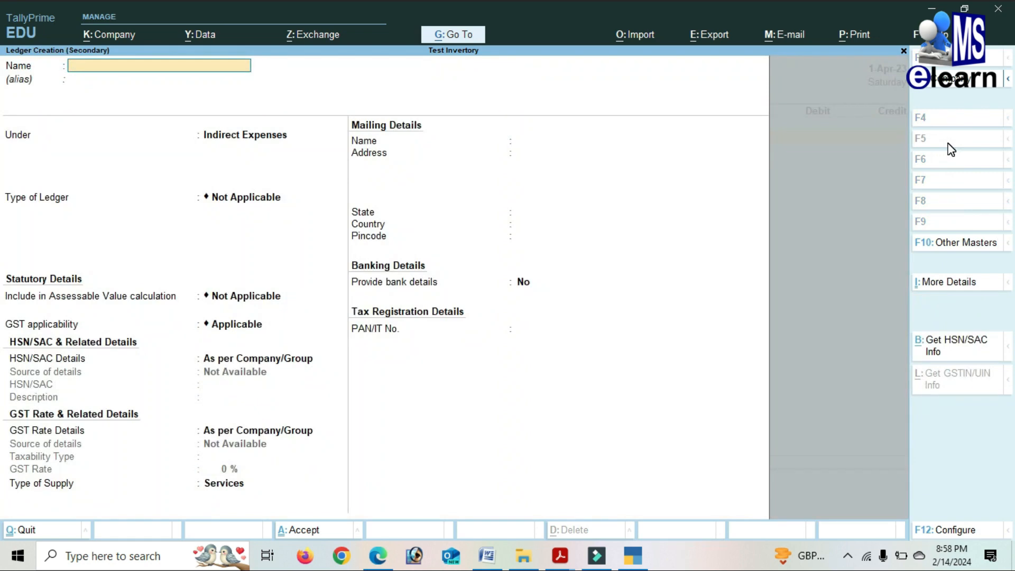
pyautogui.write('Mobile Recharge')
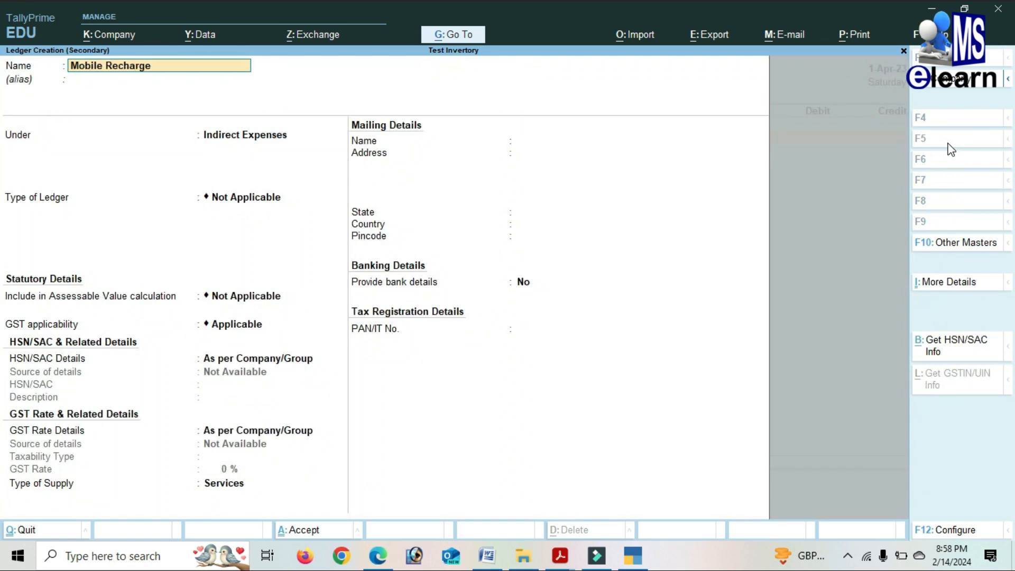
pyautogui.press('Return')
pyautogui.press('Return')
pyautogui.press('Return')
pyautogui.press('Return')
pyautogui.press('Return')
pyautogui.press('Return')
pyautogui.press('Return')
pyautogui.press('Return')
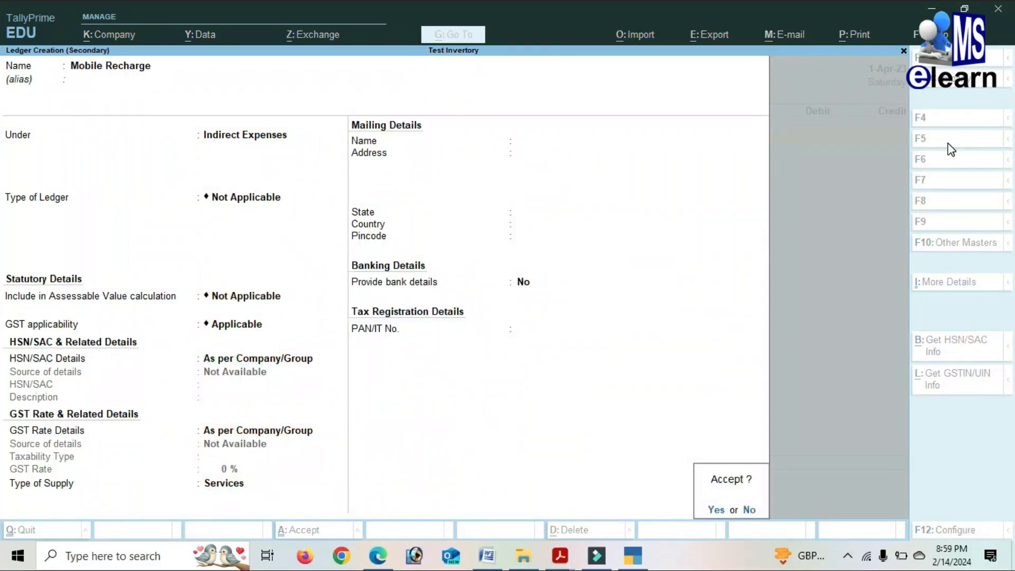
pyautogui.press('Return')
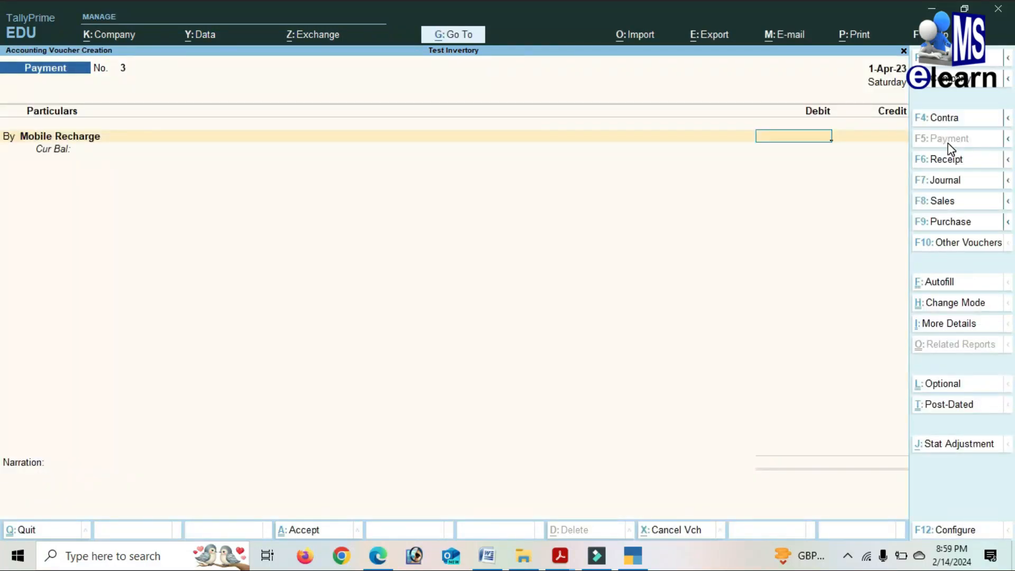
# Debit Mobile Recharge with 200, keeping the GST details as per Masters/Company.
pyautogui.write('200')
pyautogui.press('Return')
pyautogui.press('Return')
pyautogui.press('Return')
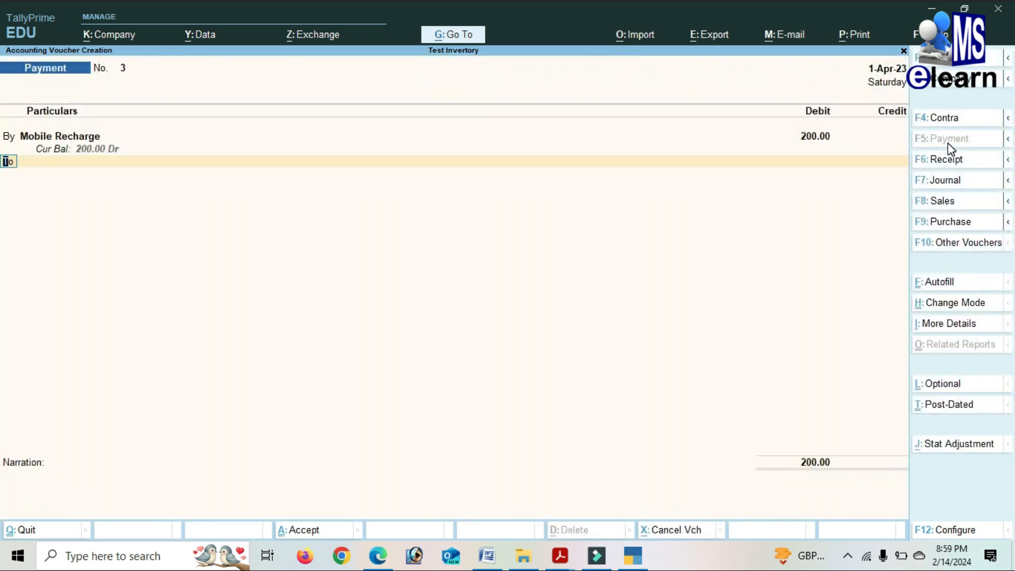
# Create an Electricty Bill ledger under Indirect Expenses for a second debit entry, keeping all other details at their defaults.
pyautogui.write('b')
pyautogui.press('Return')
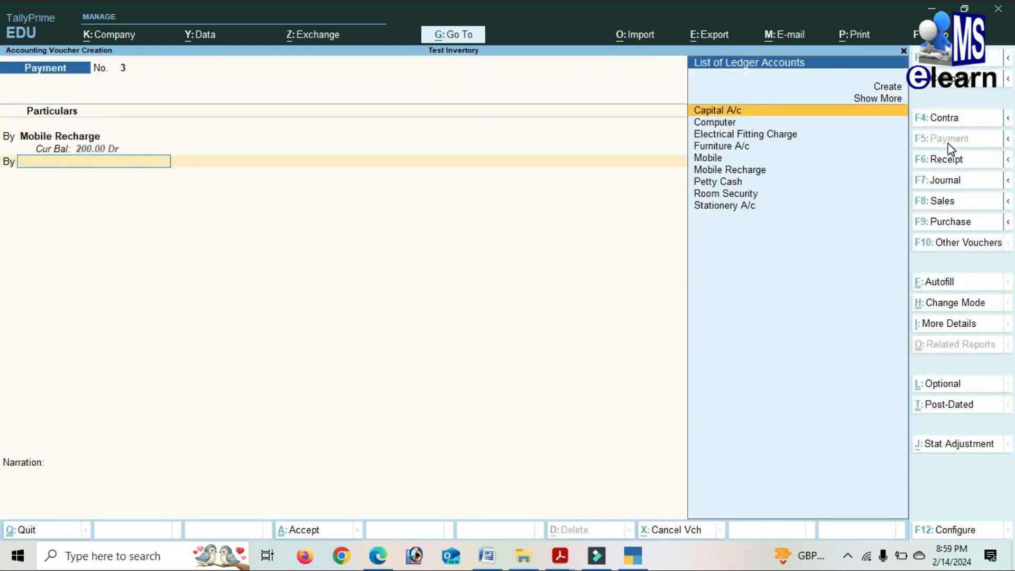
pyautogui.press('Up')
pyautogui.press('Up')
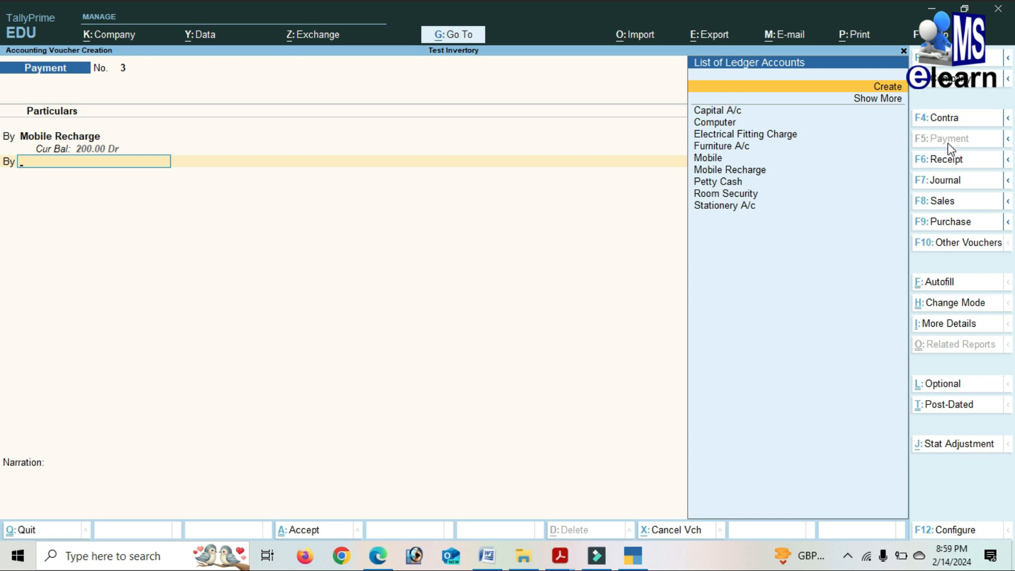
pyautogui.press('Return')
pyautogui.write('El')
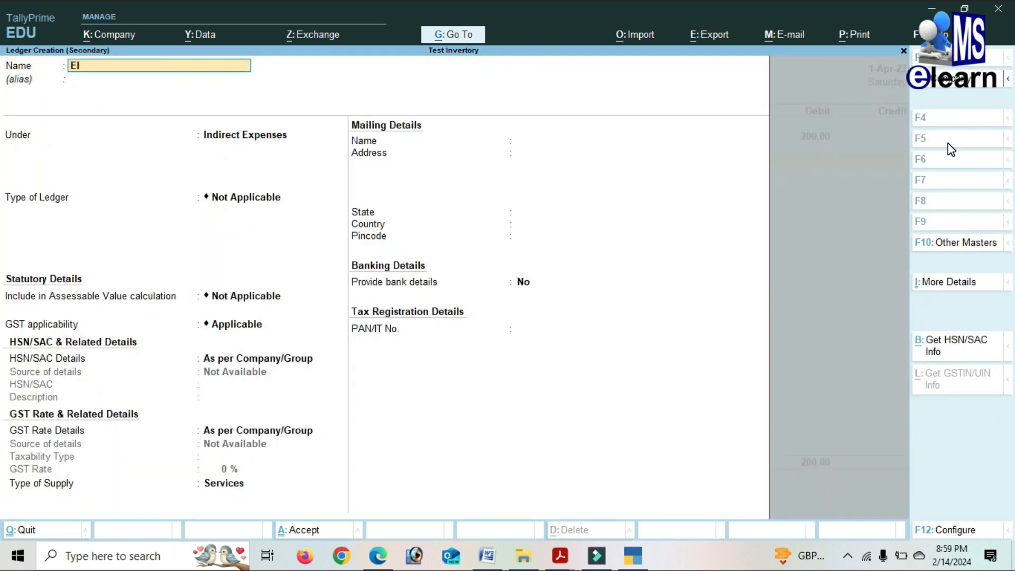
pyautogui.write('ectricty Bill')
pyautogui.press('Return')
pyautogui.press('Return')
pyautogui.press('Return')
pyautogui.press('Return')
pyautogui.press('Return')
pyautogui.press('Return')
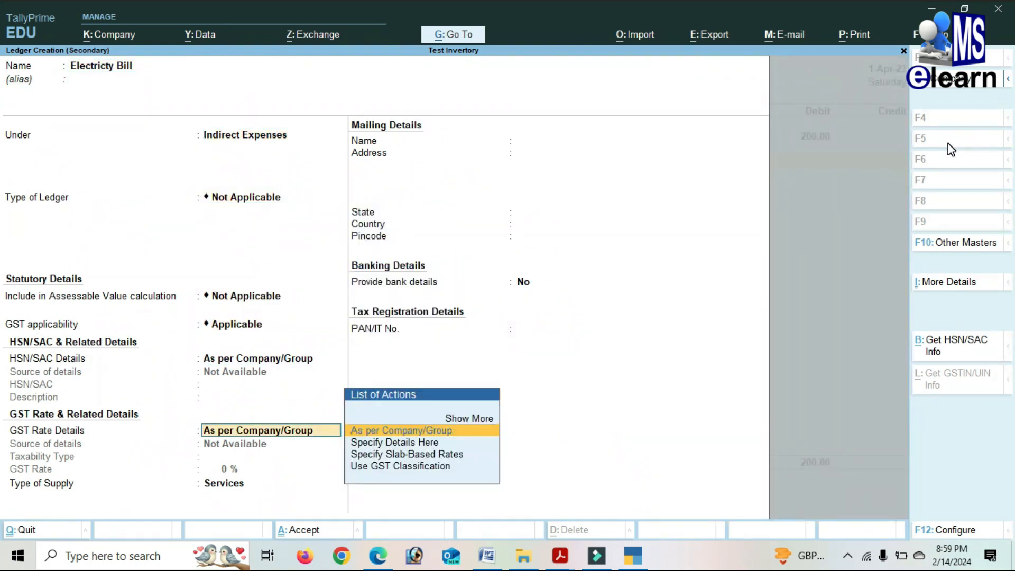
pyautogui.press('Return')
pyautogui.press('Return')
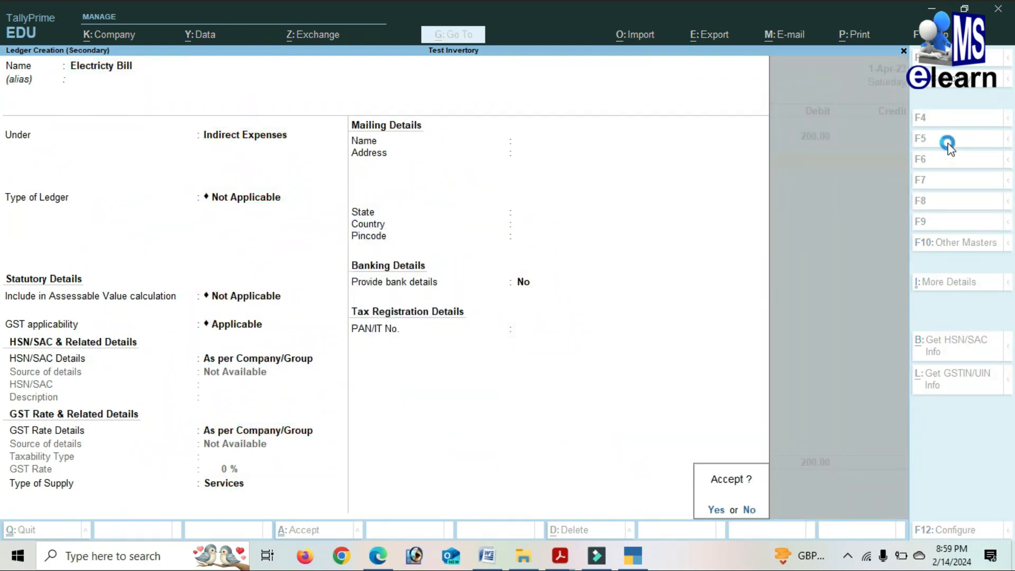
pyautogui.press('Return')
# Debit Electricty Bill with 500, keeping the GST and HSN/SAC details as per Masters/Company.
pyautogui.write('500')
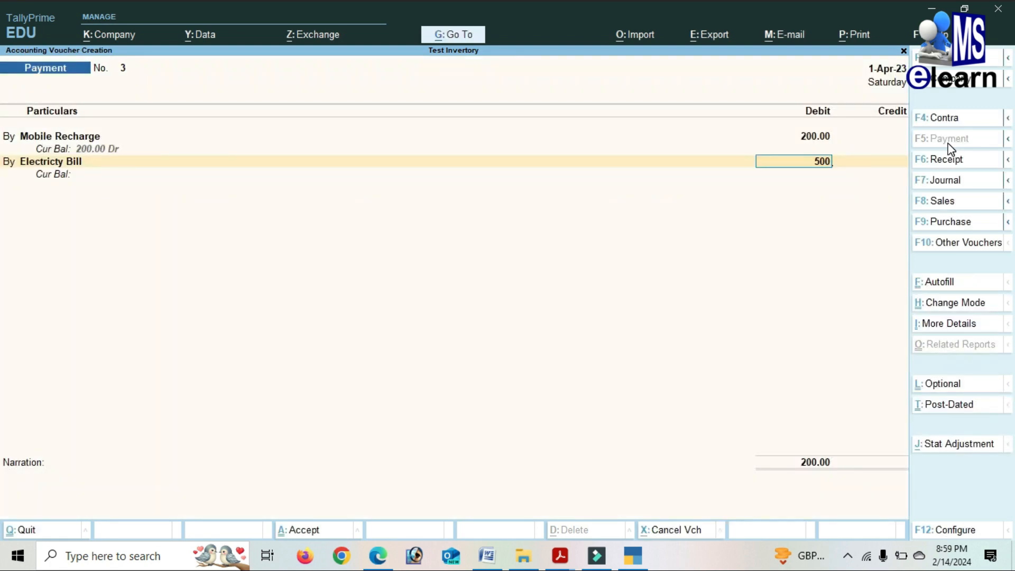
pyautogui.press('Return')
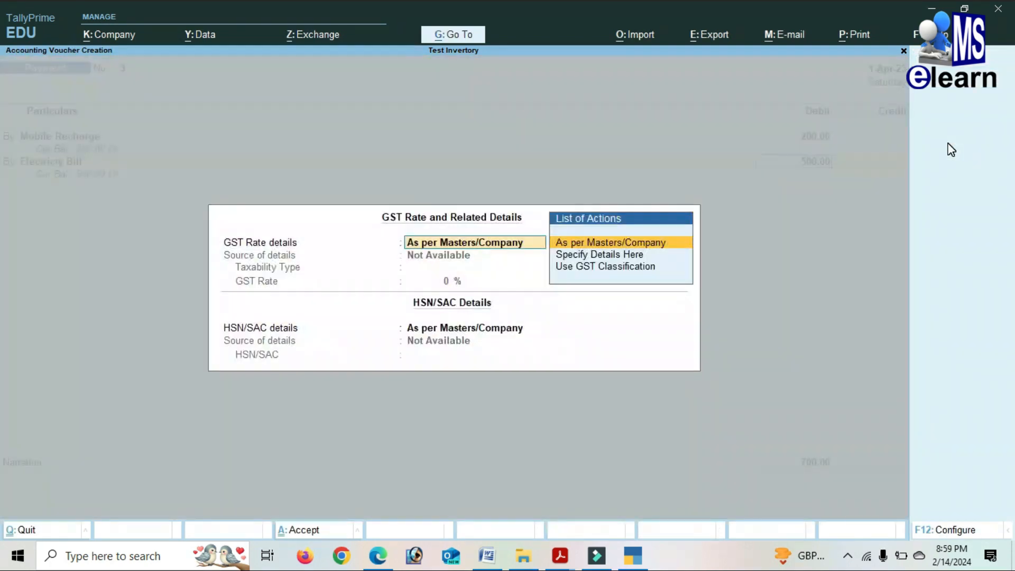
pyautogui.press('Return')
pyautogui.press('Return')
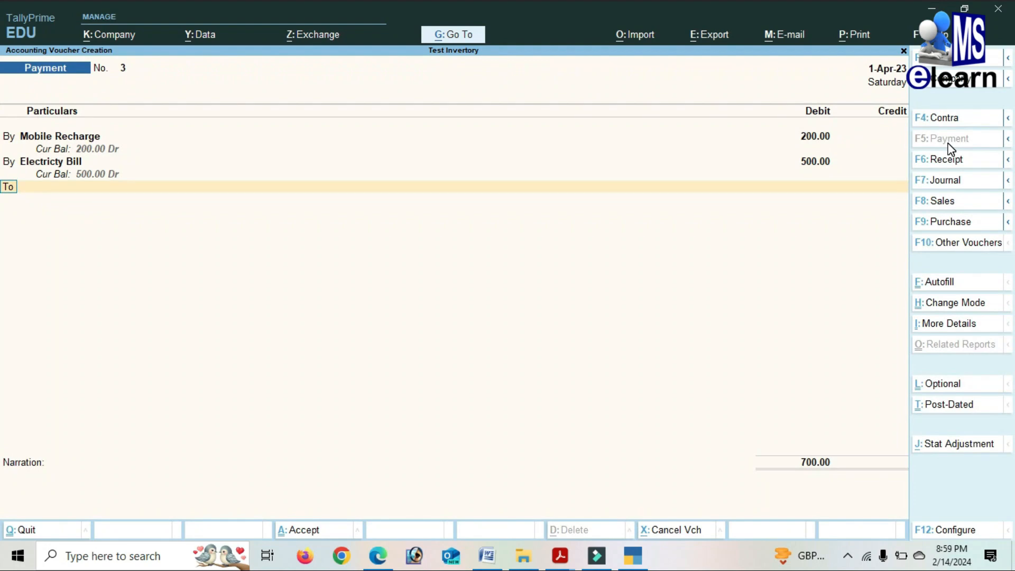
# Create an Office Expenses ledger under Indirect Expenses for a third debit entry, accepting the default values for all other details.
pyautogui.write('b')
pyautogui.press('Return')
pyautogui.press('Up')
pyautogui.press('Up')
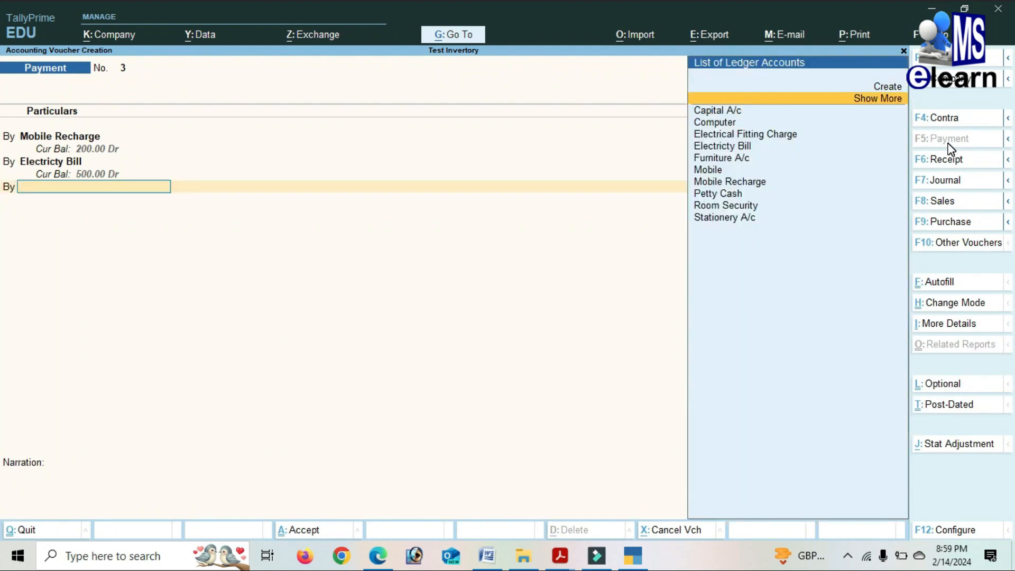
pyautogui.press('Return')
pyautogui.write('O')
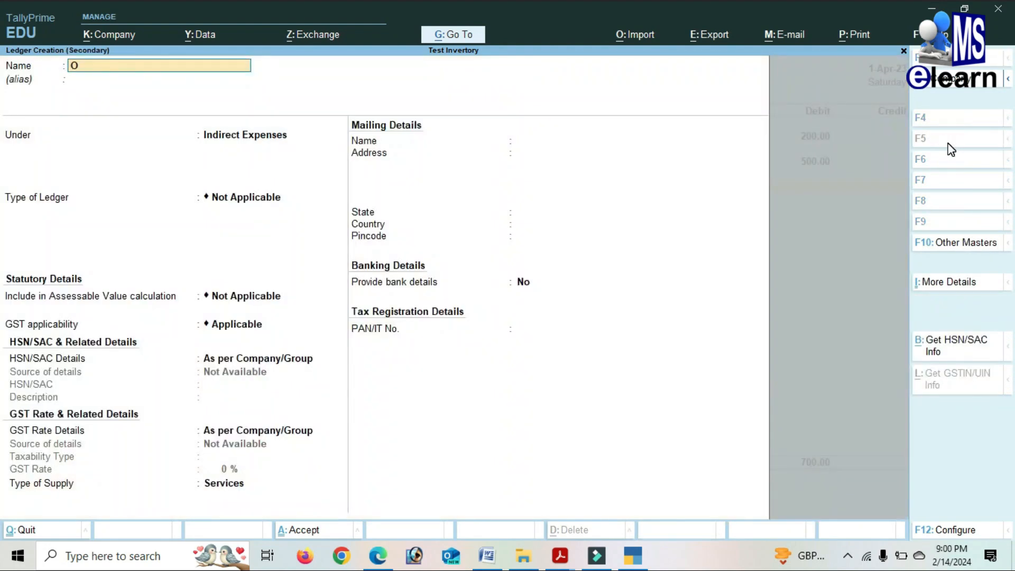
pyautogui.write('ffice Expenses')
pyautogui.press('Return')
pyautogui.press('Return')
pyautogui.press('Return')
pyautogui.press('Return')
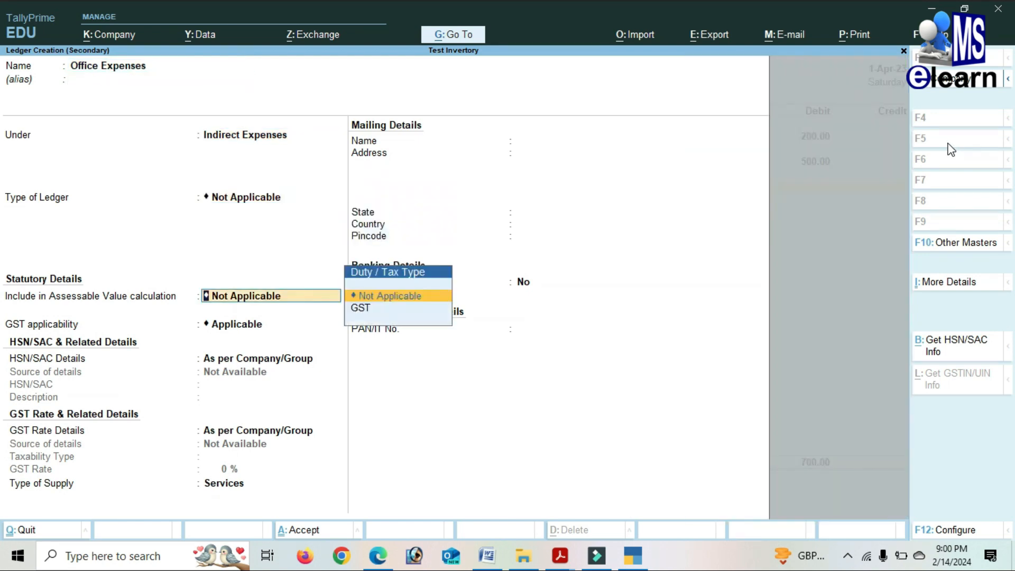
pyautogui.press('Return')
pyautogui.press('Return')
pyautogui.press('Return')
pyautogui.press('Return')
pyautogui.press('Return')
pyautogui.press('Return')
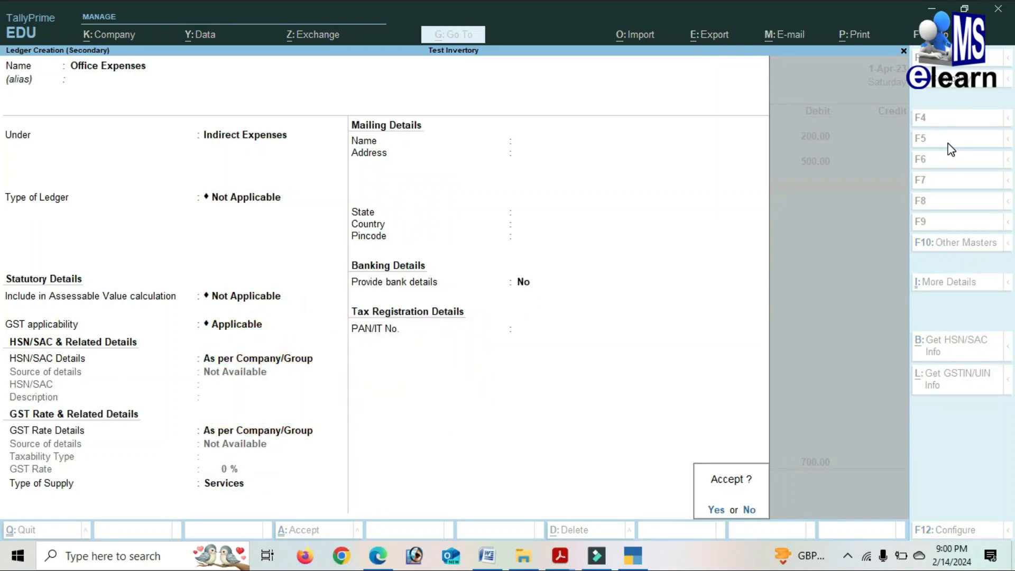
pyautogui.press('Return')
# Debit Office Expenses with 150, keeping the GST and HSN/SAC details as per Masters/Company.
pyautogui.write('150')
pyautogui.press('Return')
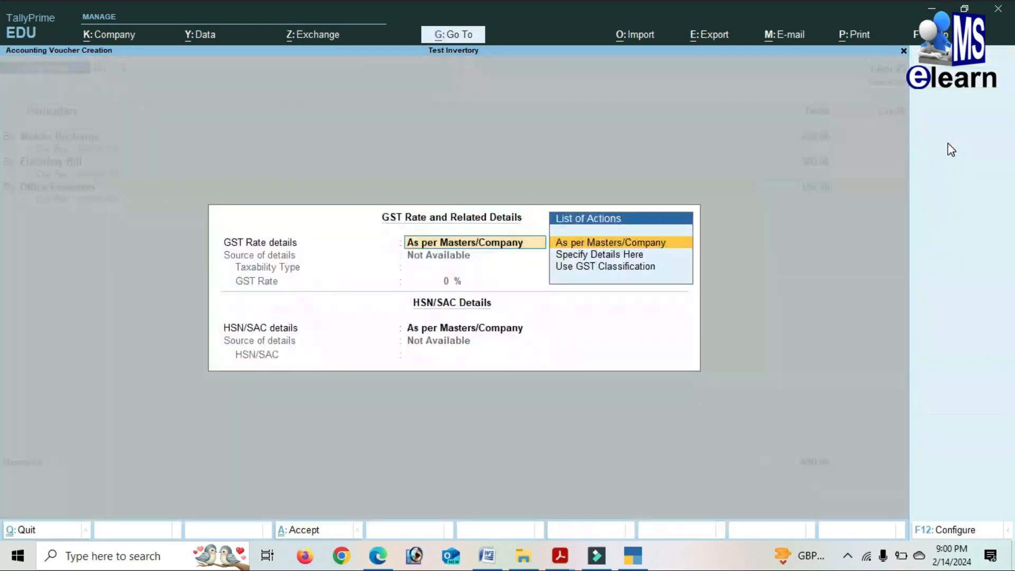
pyautogui.press('Return')
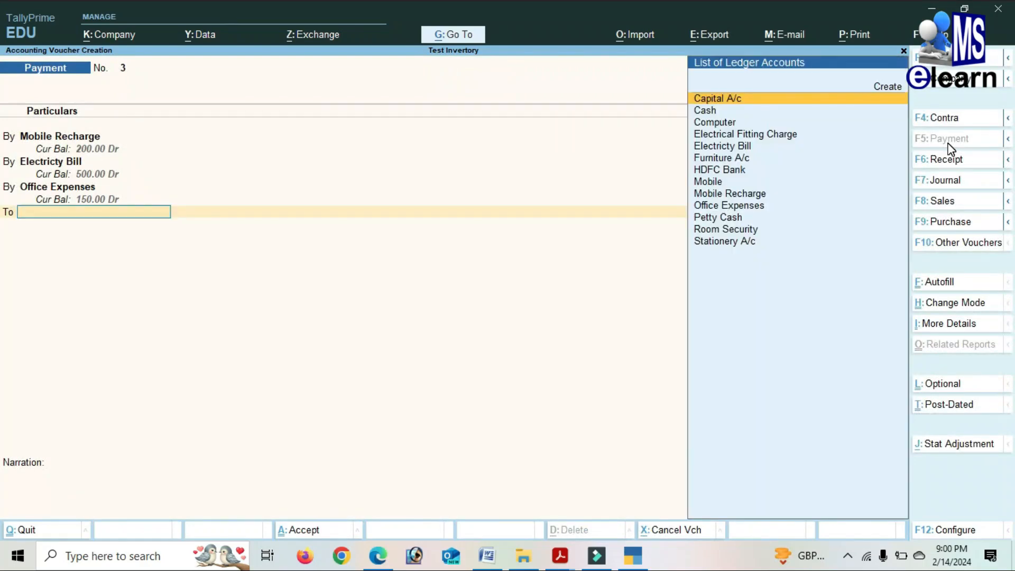
# Credit HDFC Bank with the full 850 for the mobile recharge, electricity and office expenses.
pyautogui.press('Down')
pyautogui.press('Down')
pyautogui.press('Down')
pyautogui.press('Down')
pyautogui.press('Down')
pyautogui.press('Down')
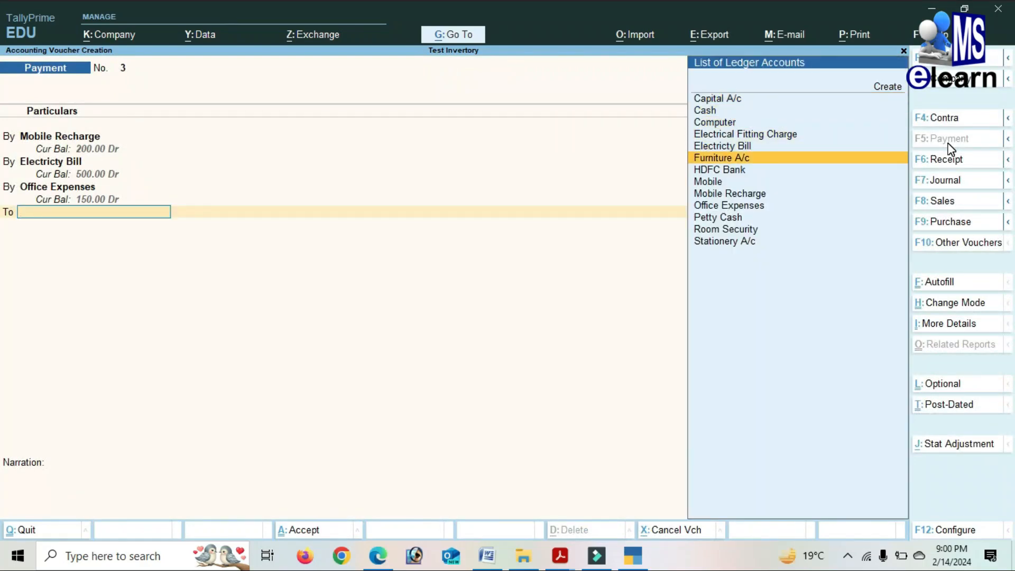
pyautogui.press('Return')
pyautogui.press('Return')
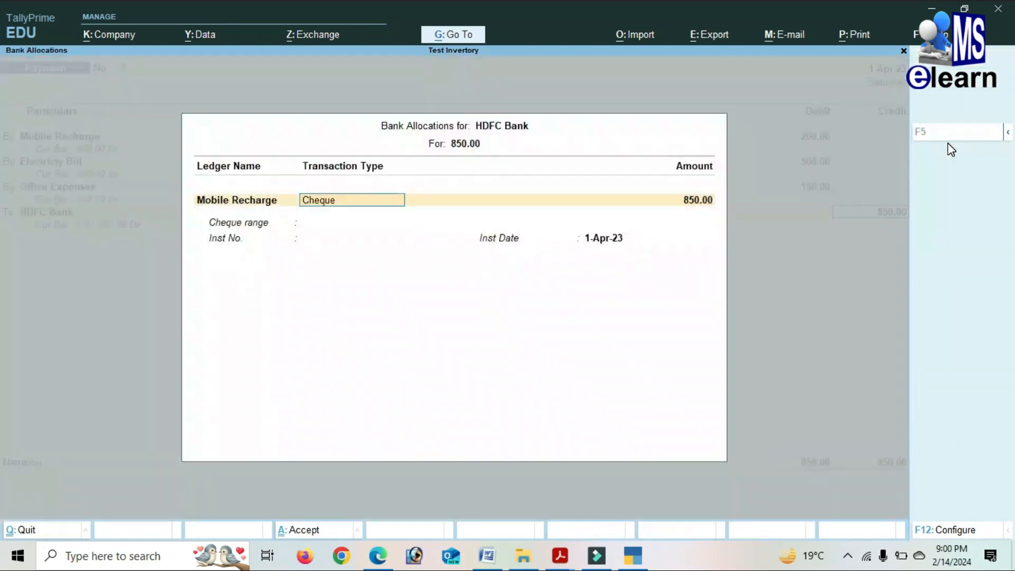
# Allocate the 850 as a cheque dated 1-Apr-23 without an instrument number, leave the narration blank, and save the payment voucher.
pyautogui.press('Return')
pyautogui.press('Return')
pyautogui.press('Return')
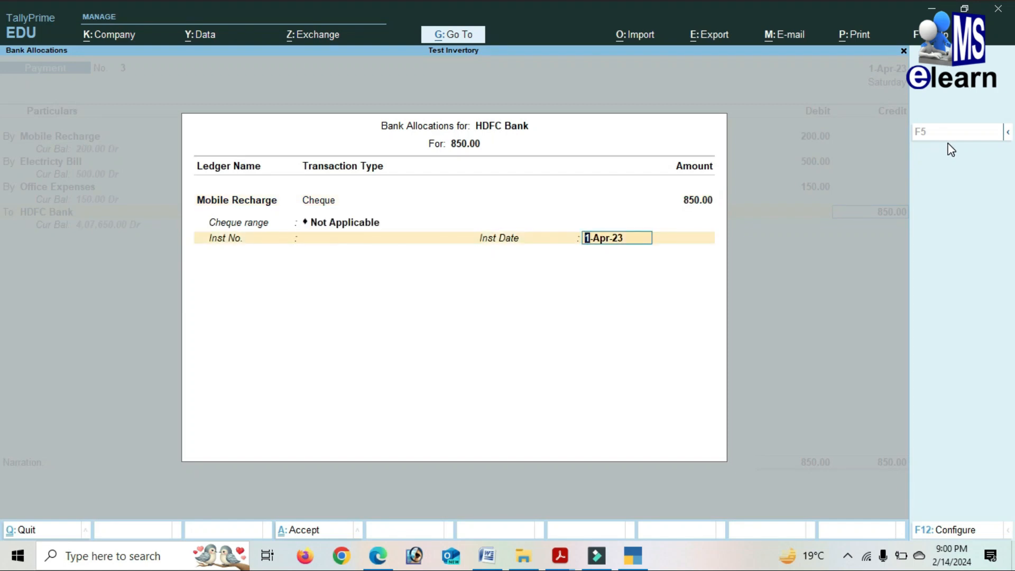
pyautogui.press('Return')
pyautogui.press('Return')
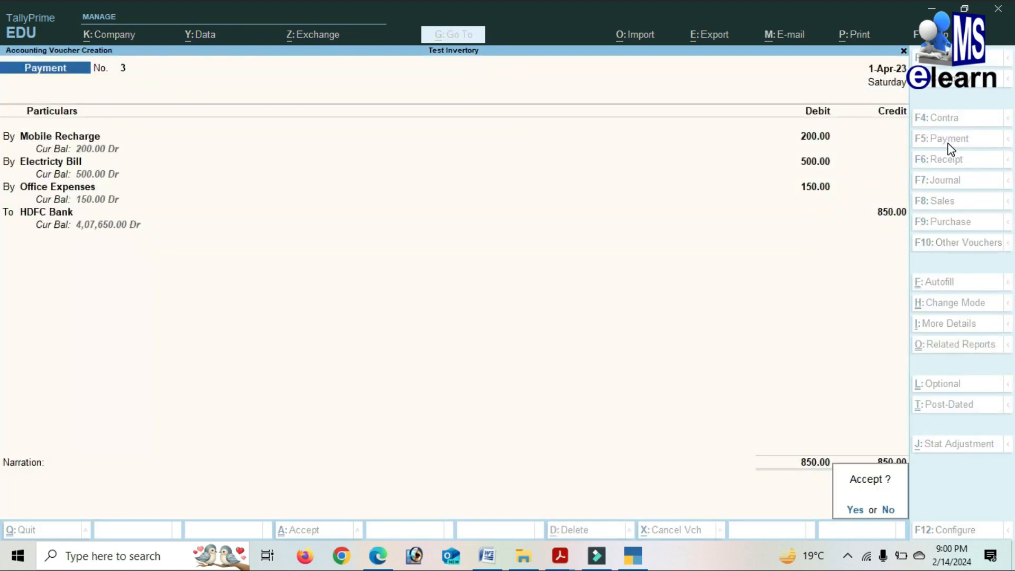
pyautogui.press('Return')
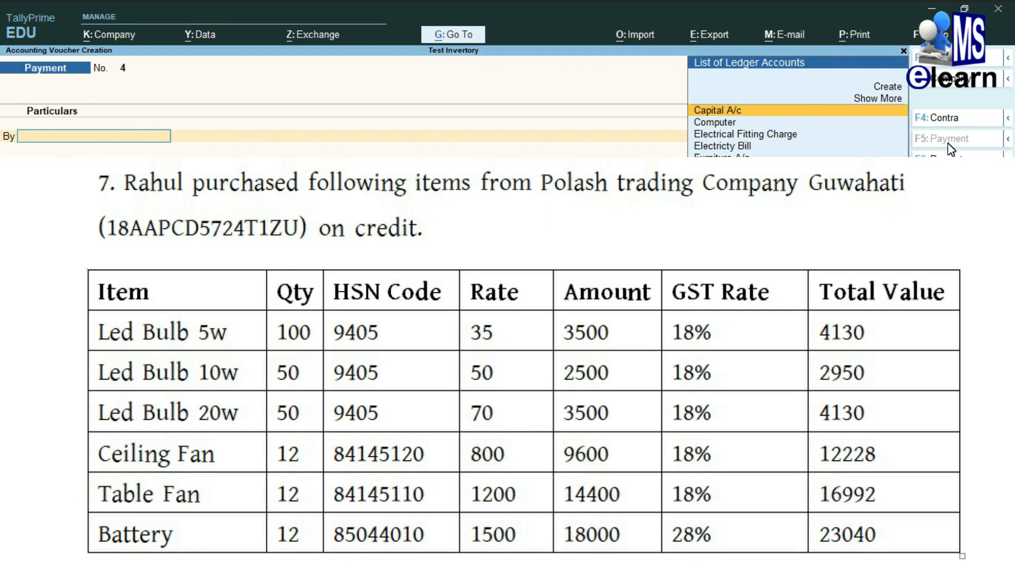
# Leave voucher entry and start a new simple unit of measure with the symbol pcs and formal name Pc.
pyautogui.press('Escape')
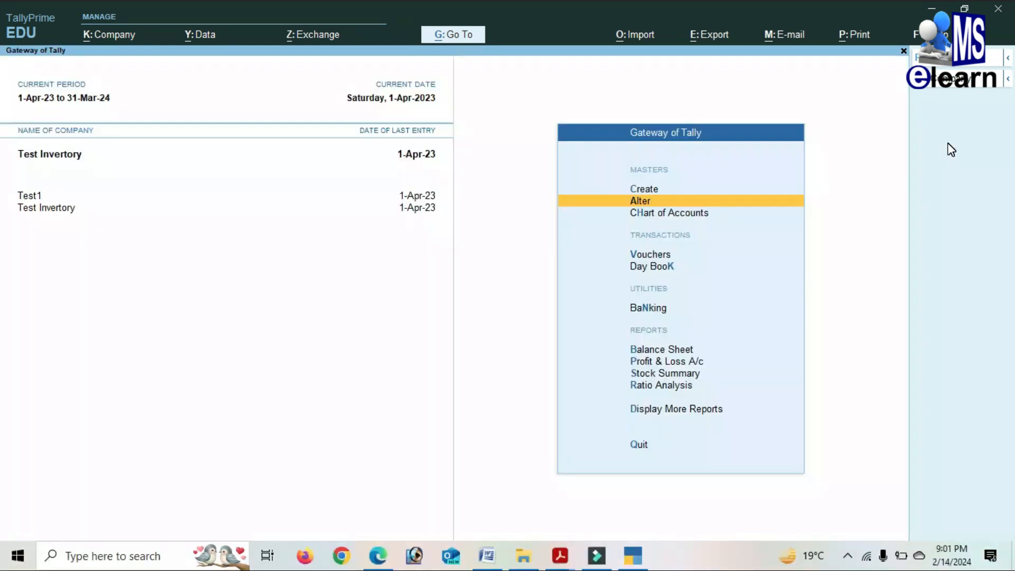
pyautogui.press('Up')
pyautogui.press('Return')
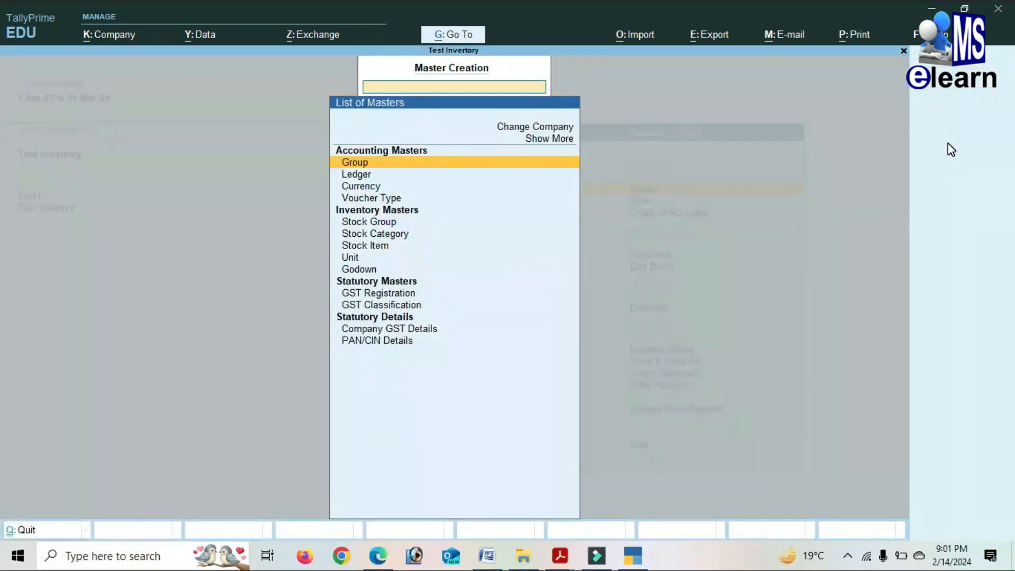
pyautogui.press('Down')
pyautogui.press('Down')
pyautogui.press('Down')
pyautogui.press('Down')
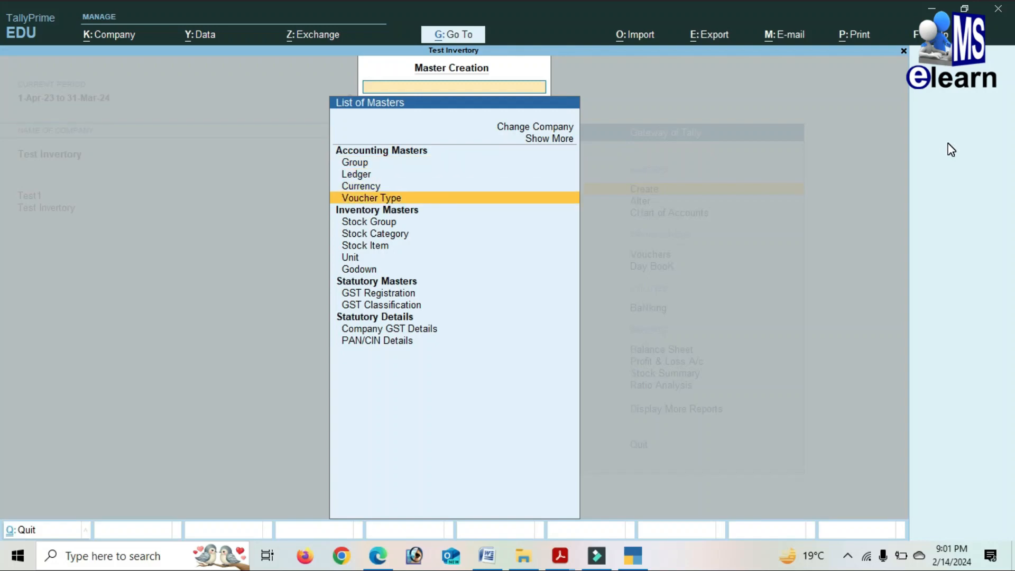
pyautogui.press('Down')
pyautogui.press('Down')
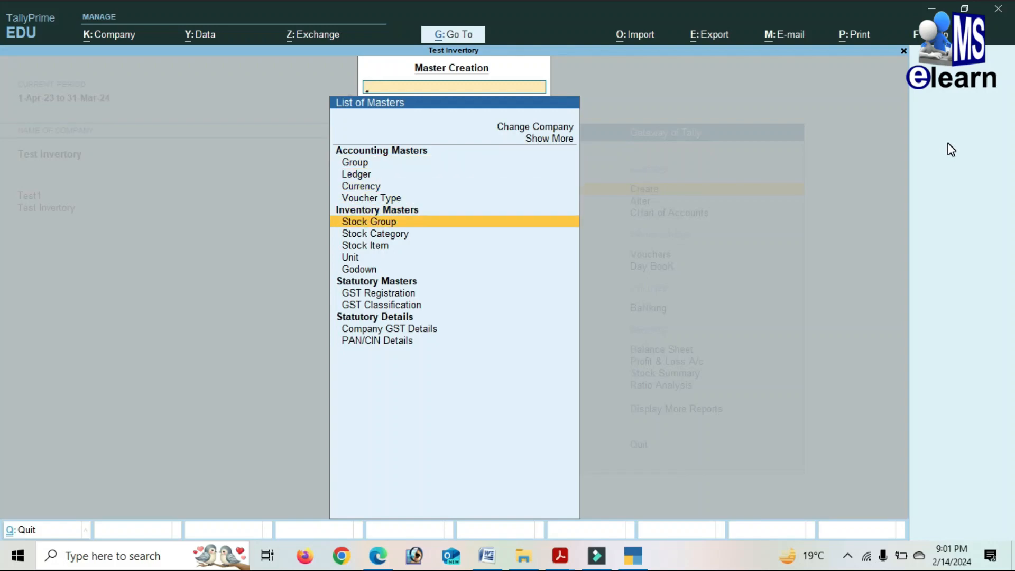
pyautogui.press('Down')
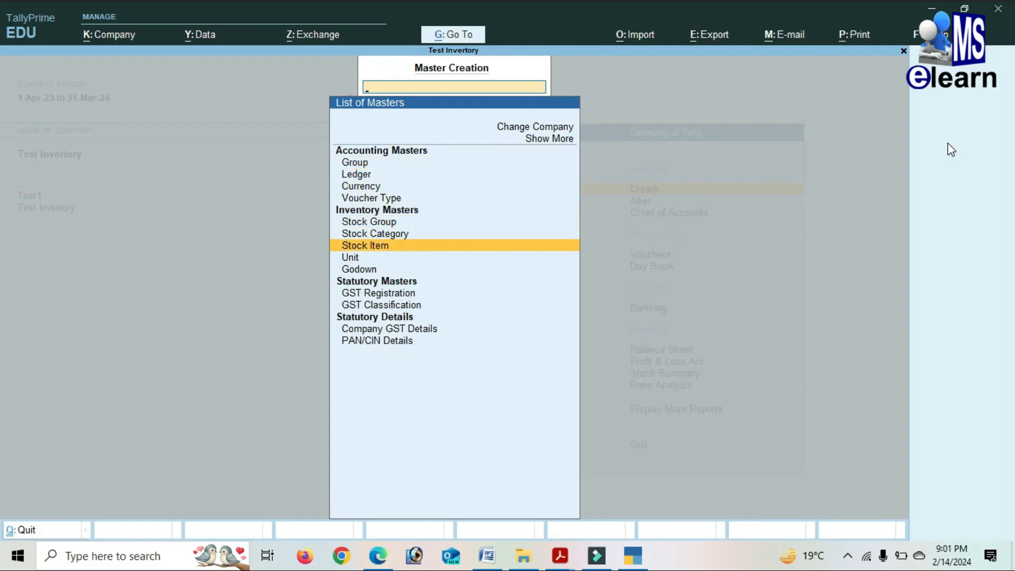
pyautogui.press('Down')
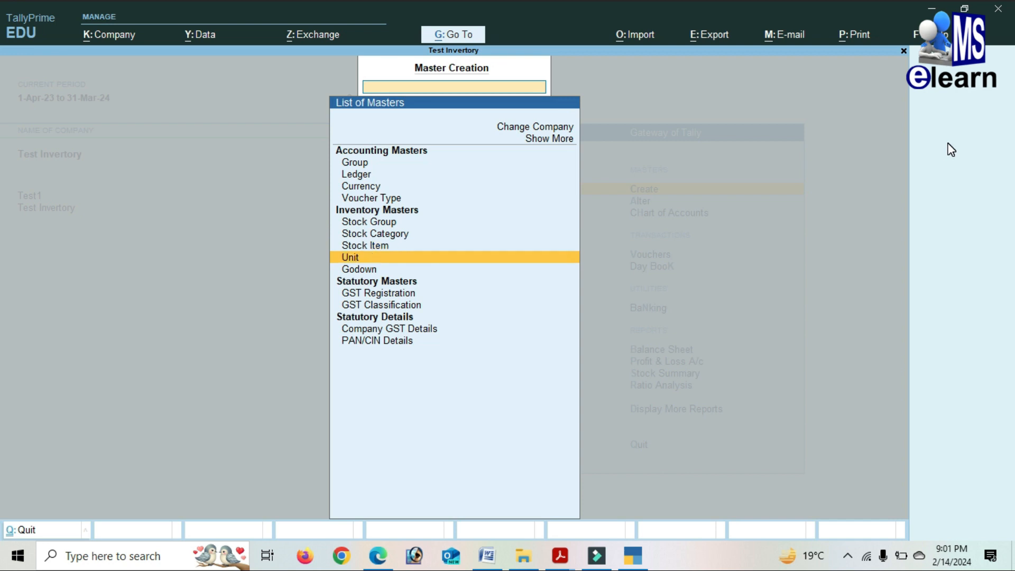
pyautogui.press('Return')
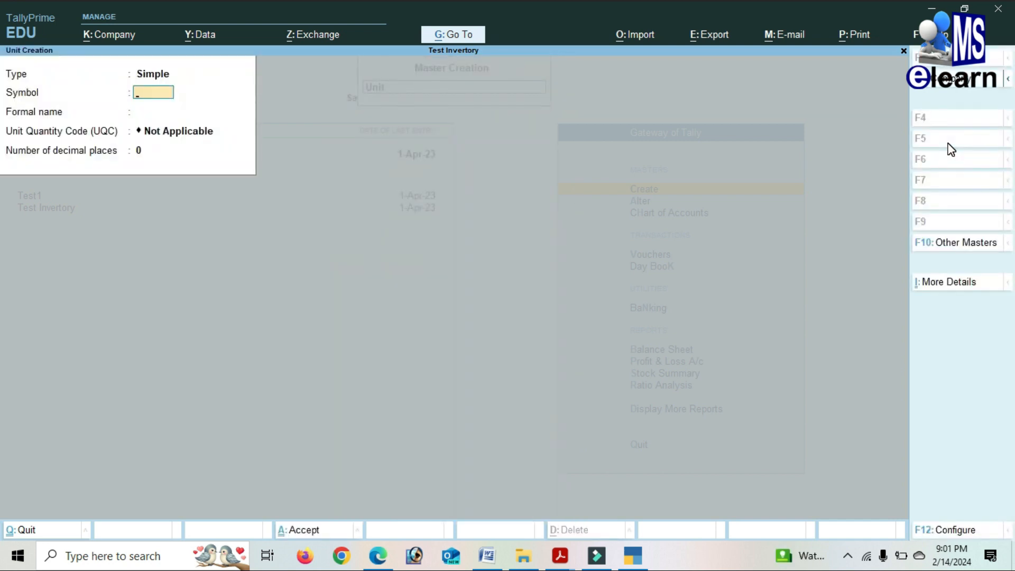
pyautogui.write('pcs')
pyautogui.press('Return')
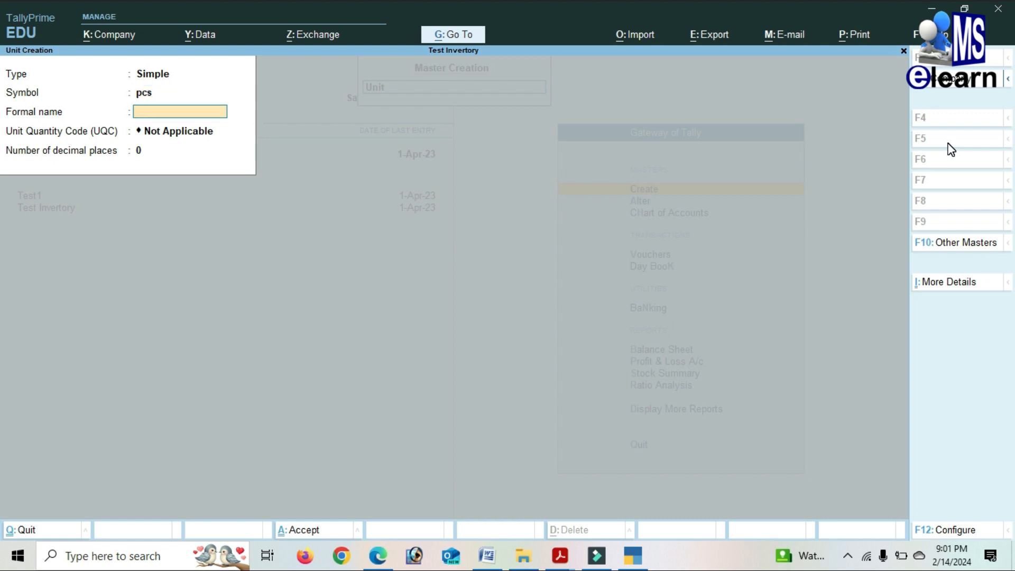
pyautogui.write('Pc')
pyautogui.press('Return')
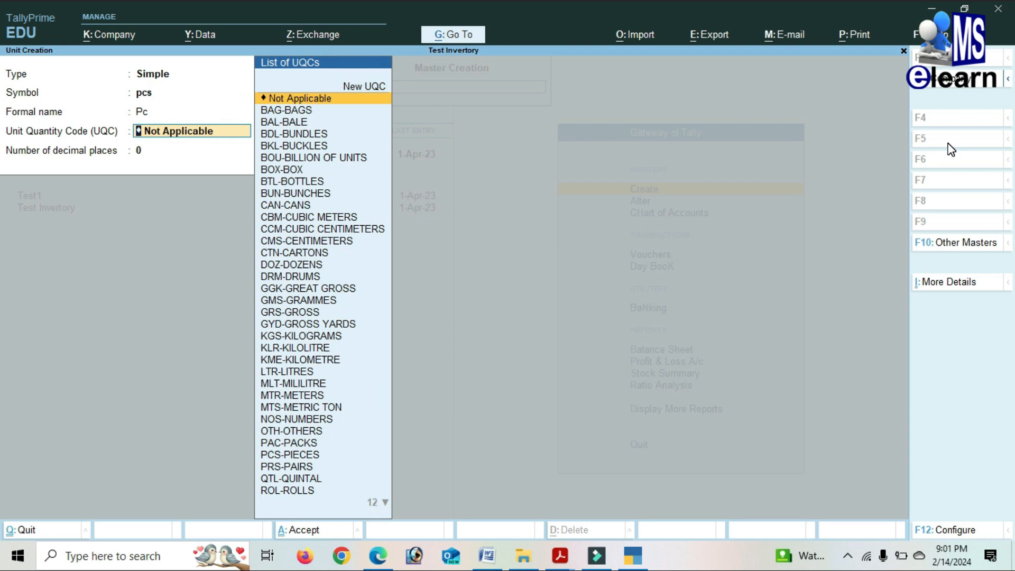
# Assign the unit quantity code PCS-PIECES with 0 decimal places, save the pcs unit, and leave unit creation.
pyautogui.press('Down')
pyautogui.press('Down')
pyautogui.press('Down')
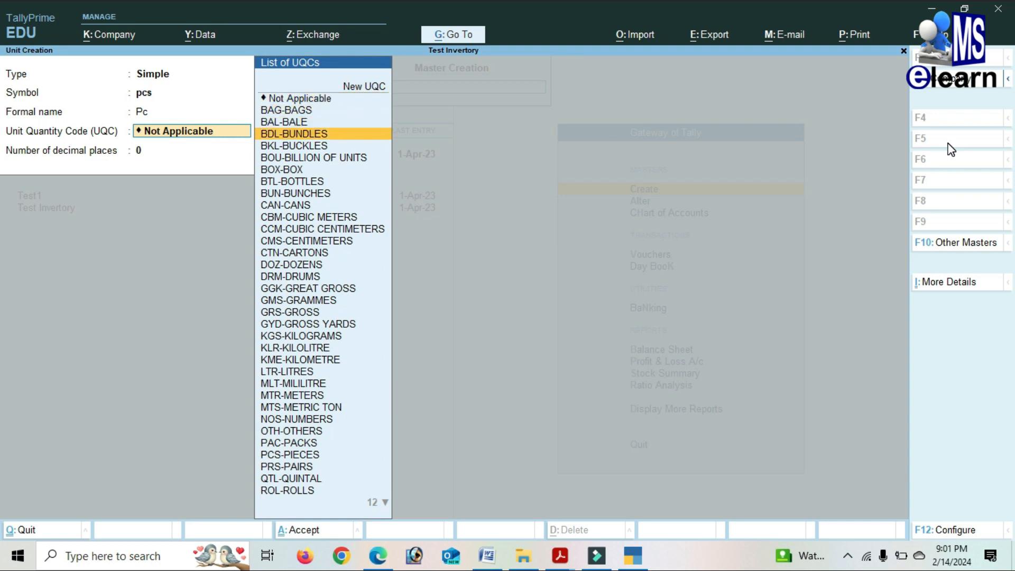
pyautogui.press('Down')
pyautogui.press('Down')
pyautogui.press('Down')
pyautogui.press('Down')
pyautogui.press('Down')
pyautogui.press('Down')
pyautogui.press('Down')
pyautogui.press('Down')
pyautogui.press('Down')
pyautogui.press('Down')
pyautogui.press('Down')
pyautogui.press('Down')
pyautogui.press('Down')
pyautogui.press('Down')
pyautogui.press('Down')
pyautogui.press('Down')
pyautogui.press('Down')
pyautogui.press('Down')
pyautogui.press('Down')
pyautogui.press('Down')
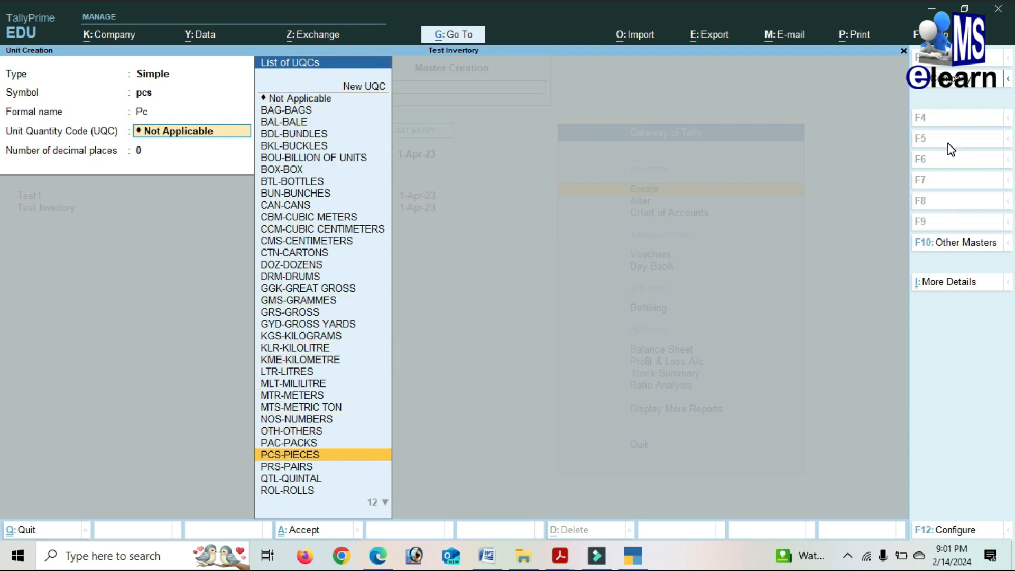
pyautogui.press('Return')
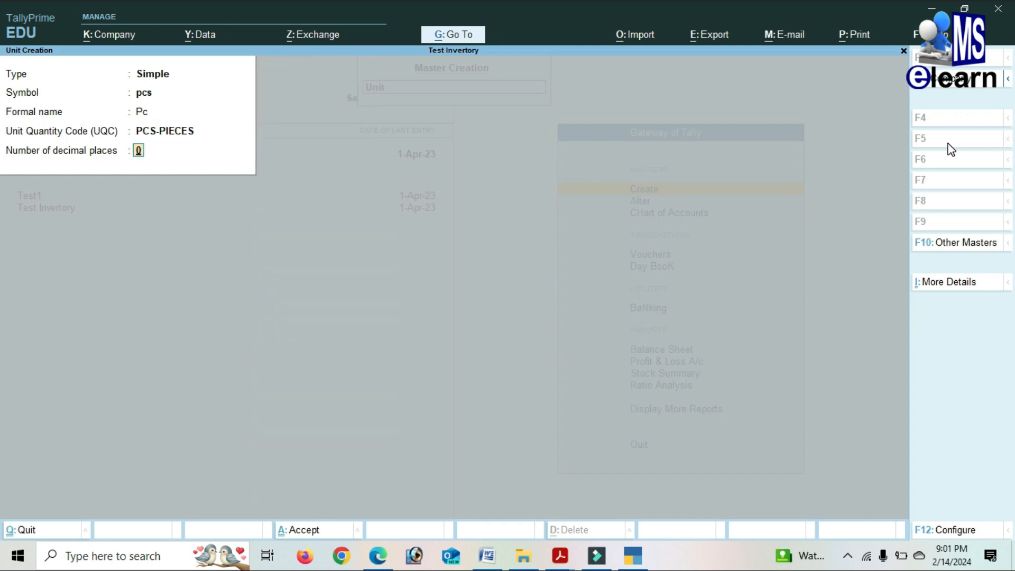
pyautogui.press('Return')
pyautogui.press('Return')
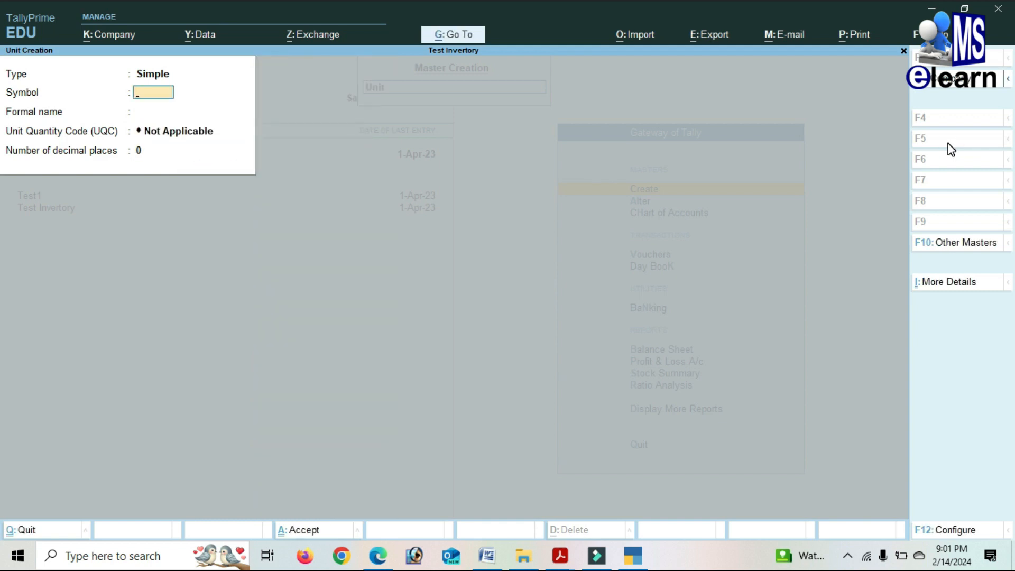
pyautogui.press('Escape')
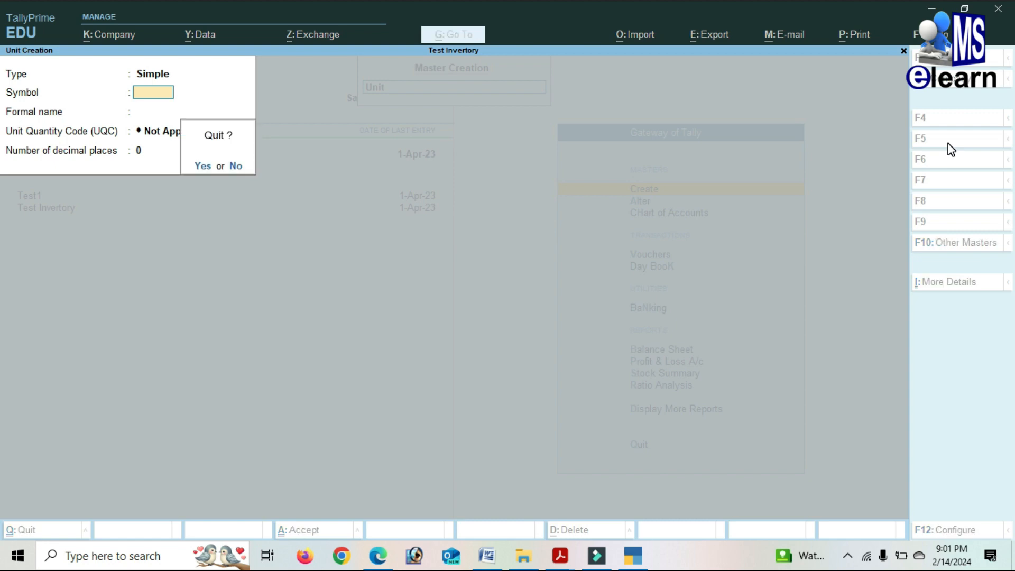
pyautogui.press('y')
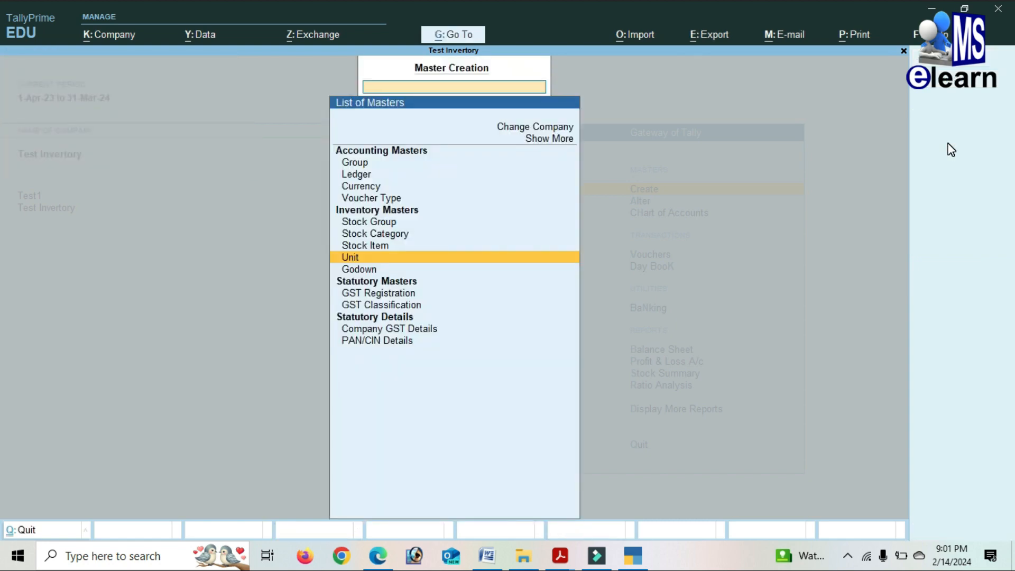
# Start a new stock item and name it Led Bulb 5w.
pyautogui.press('Up')
pyautogui.press('Return')
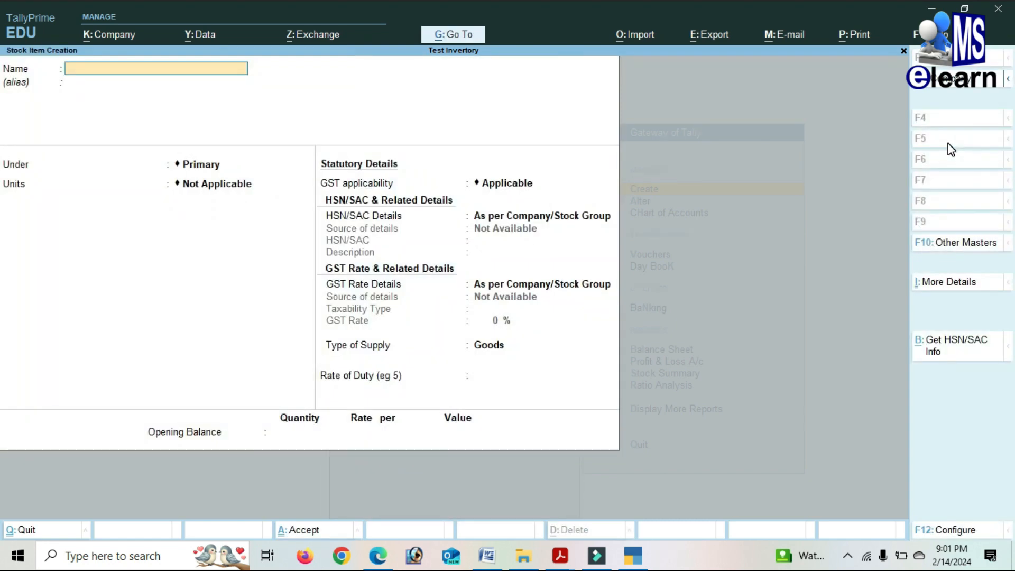
pyautogui.write('Led bulb 5w')
pyautogui.press('Return')
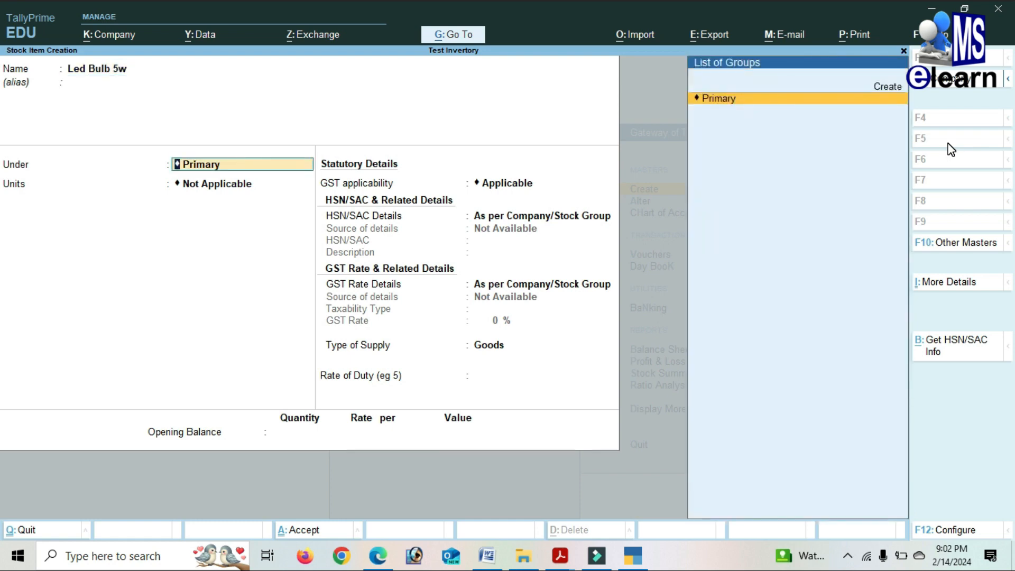
# Create a stock group named Bulb under Primary for the item, keeping HSN and GST rate details as per Company/Stock Group.
pyautogui.press('Up')
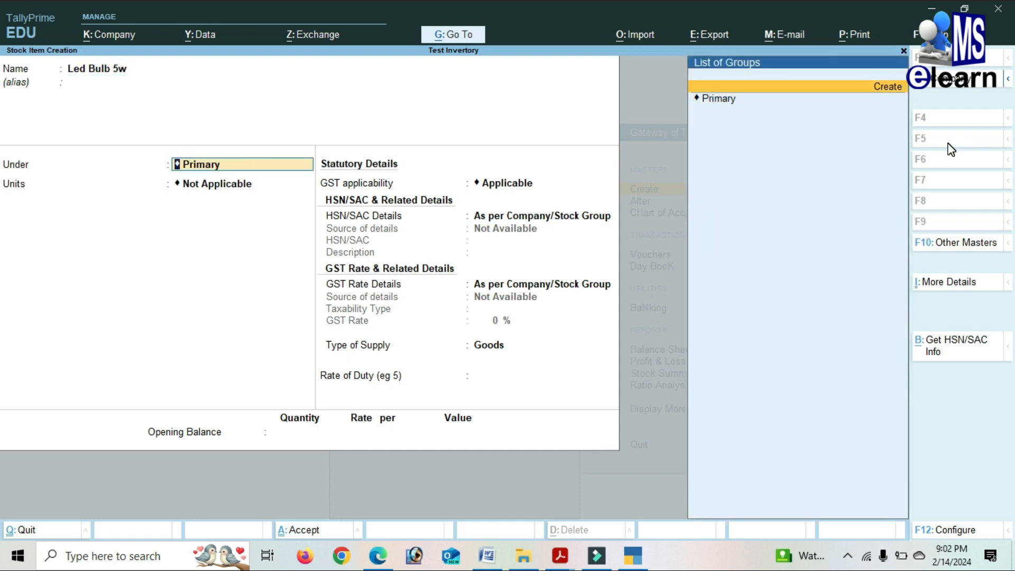
pyautogui.press('Return')
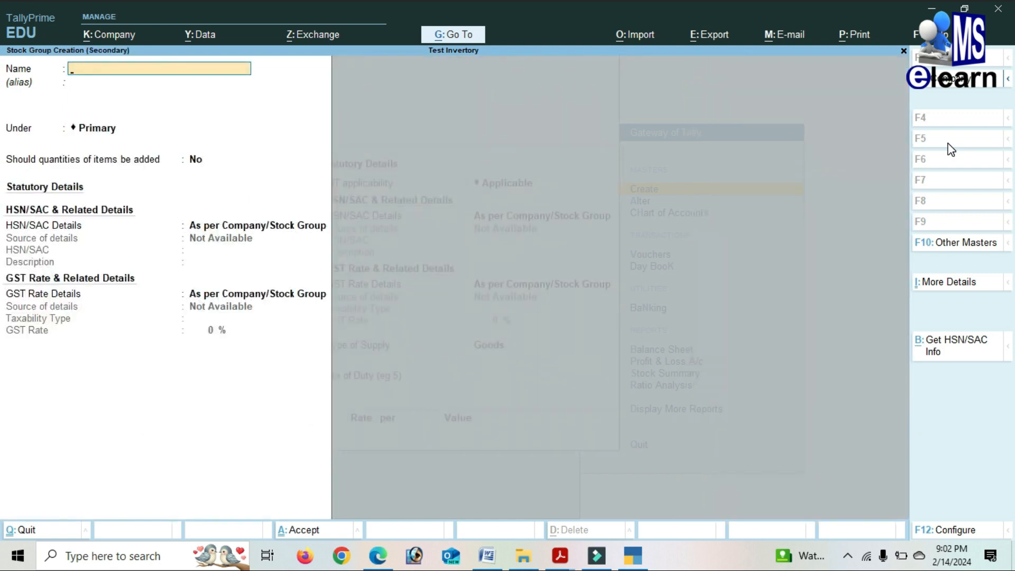
pyautogui.write('Bulb')
pyautogui.press('Return')
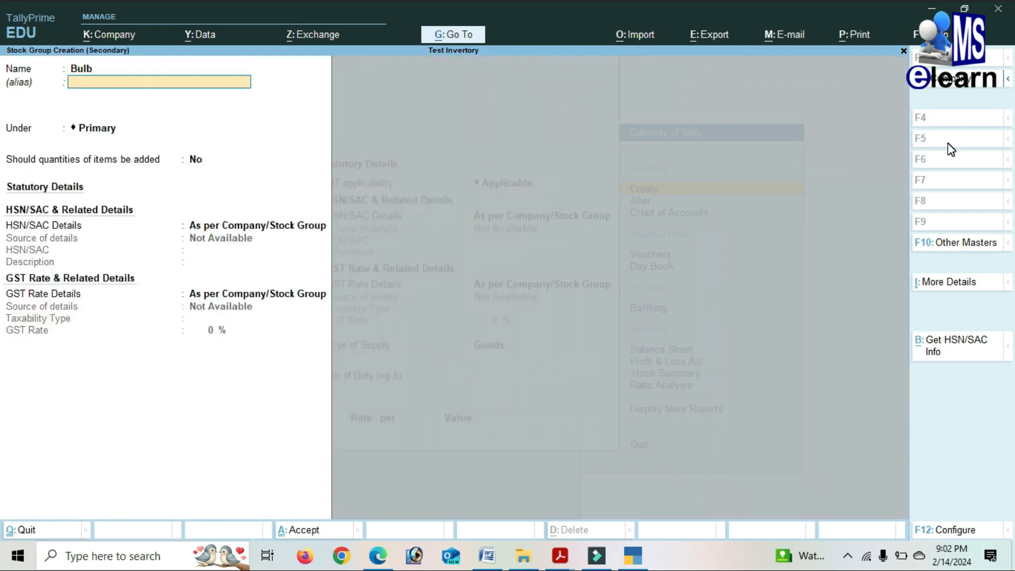
pyautogui.press('Return')
pyautogui.press('Return')
pyautogui.press('Return')
pyautogui.press('Return')
pyautogui.press('Return')
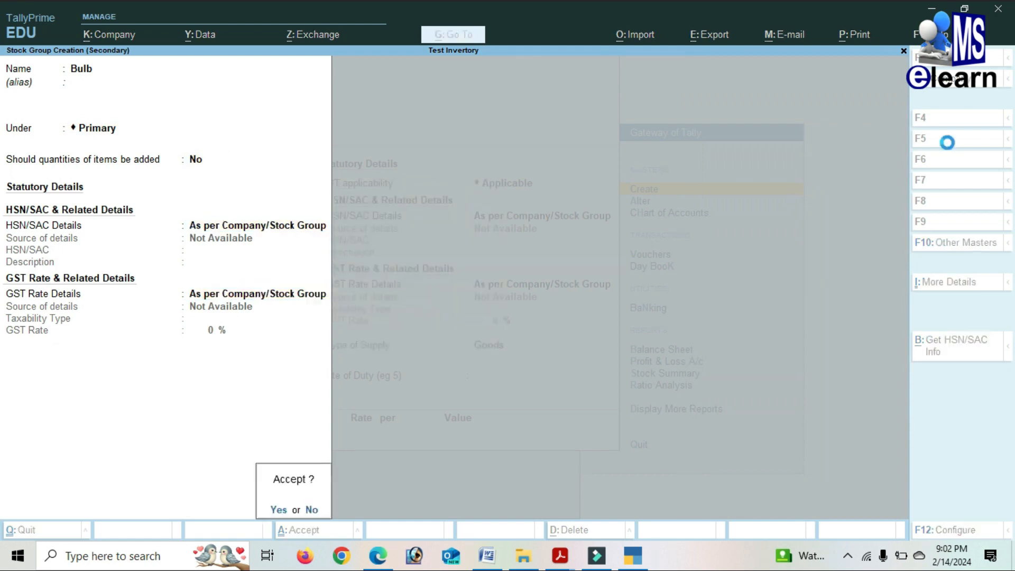
pyautogui.press('Return')
# Set Led Bulb 5w's unit to pcs, keep GST applicable and the supply type Goods, and save it without an opening balance.
pyautogui.press('Down')
pyautogui.press('Return')
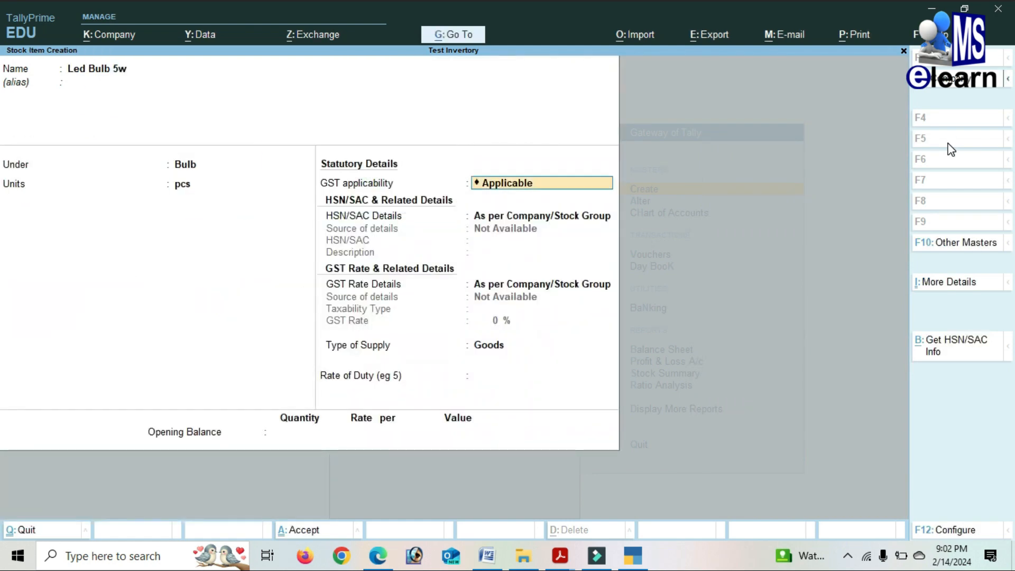
pyautogui.press('Return')
pyautogui.press('Return')
pyautogui.press('Return')
pyautogui.press('Return')
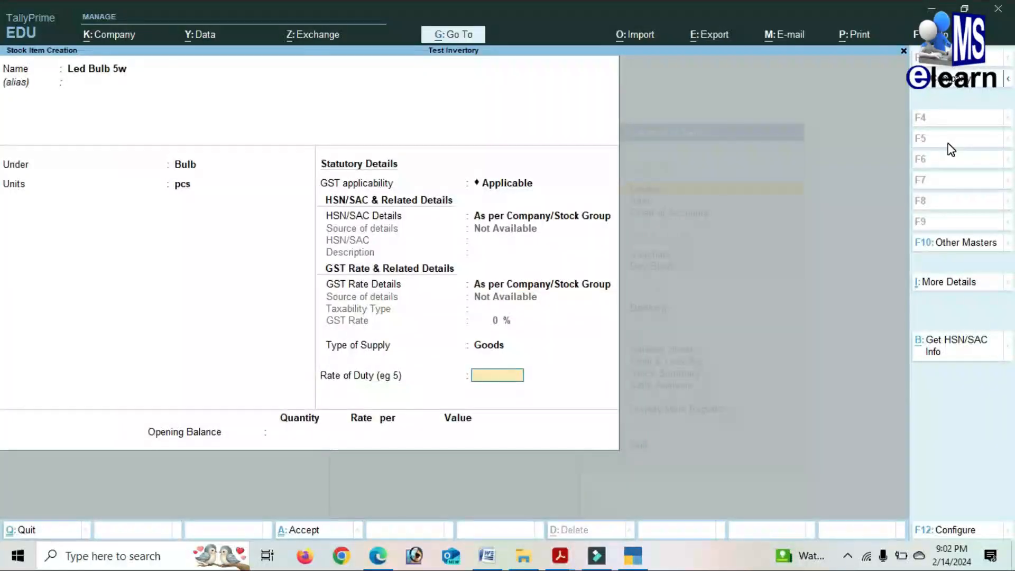
pyautogui.press('Return')
pyautogui.press('Return')
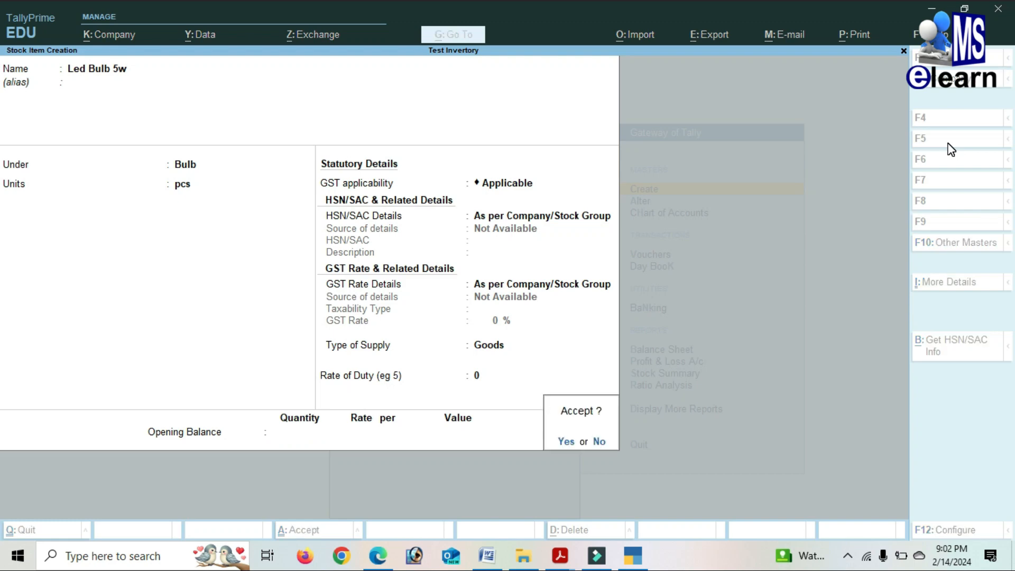
pyautogui.press('Return')
# Create the stock item Led Bulb 10w under the Bulb group in pcs, with GST applicable and no opening balance.
pyautogui.write('Led Bulb')
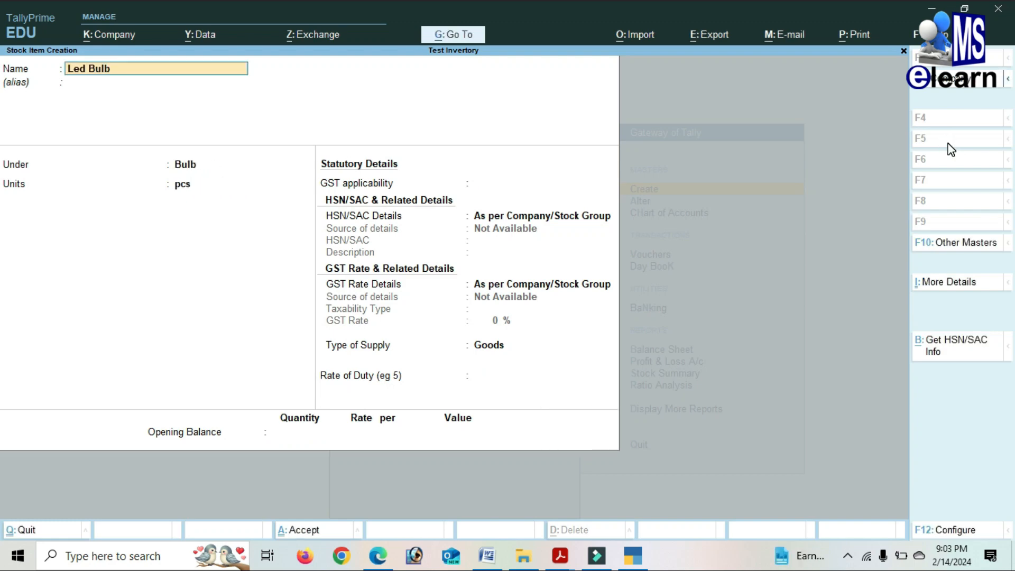
pyautogui.write(' 10w')
pyautogui.press('Return')
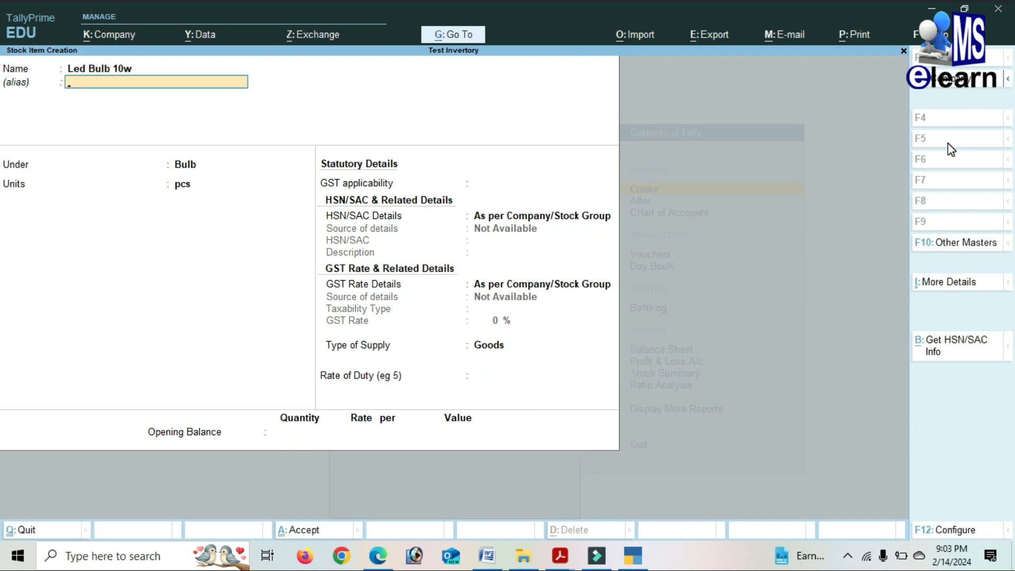
pyautogui.press('Return')
pyautogui.press('Return')
pyautogui.press('Return')
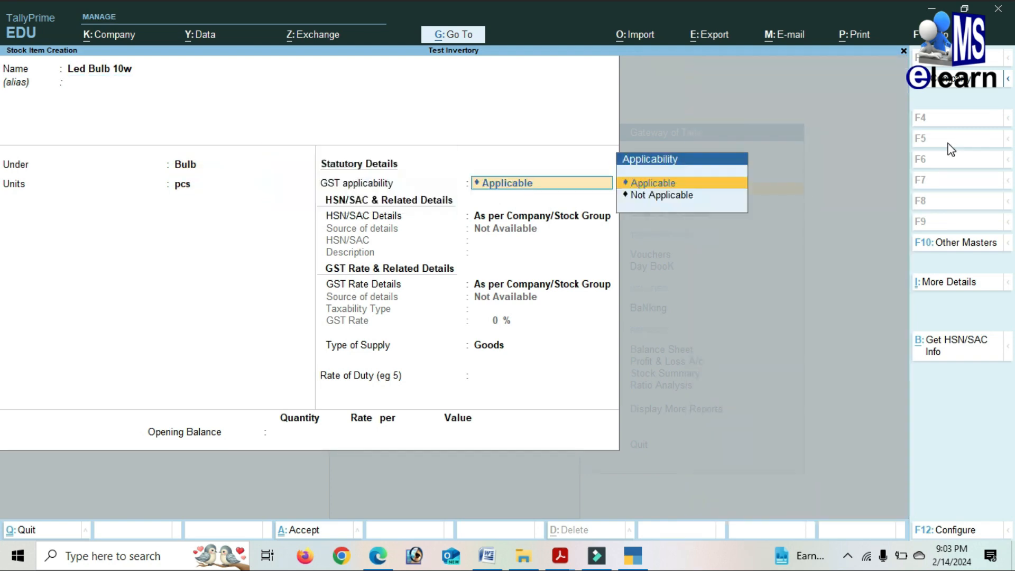
pyautogui.press('Return')
pyautogui.press('Return')
pyautogui.press('Return')
pyautogui.press('Return')
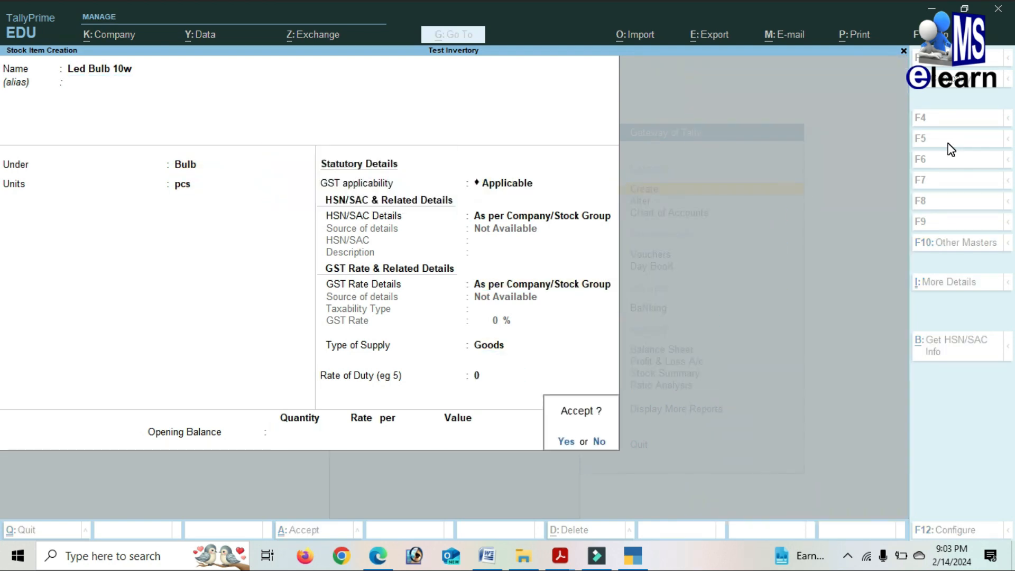
pyautogui.press('Return')
# Create the stock item Led Bulb 20w under the Bulb group in pcs, with GST applicable, supply type Goods and no opening balance.
pyautogui.write('Led Bu')
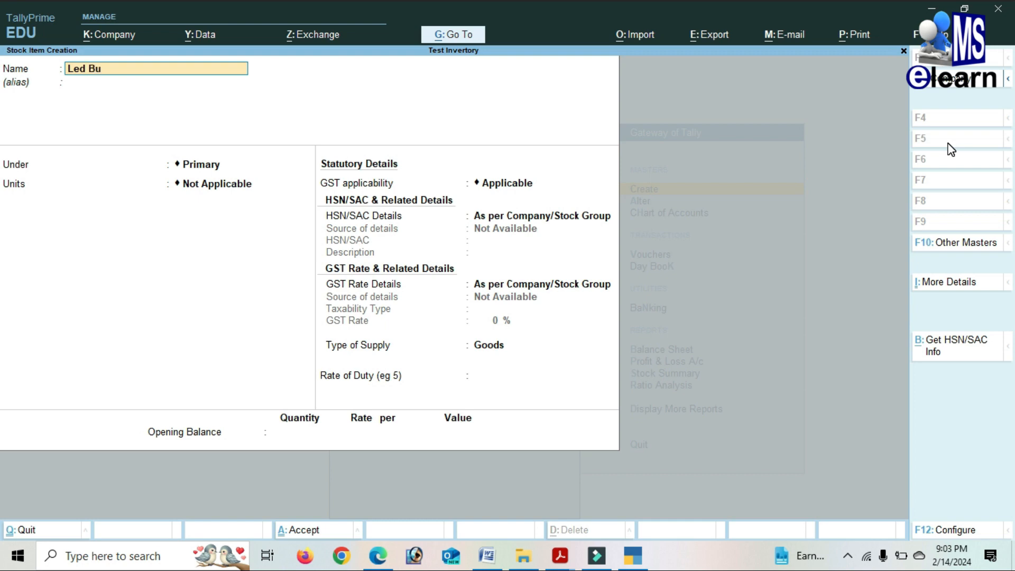
pyautogui.write('lb 20w')
pyautogui.press('Return')
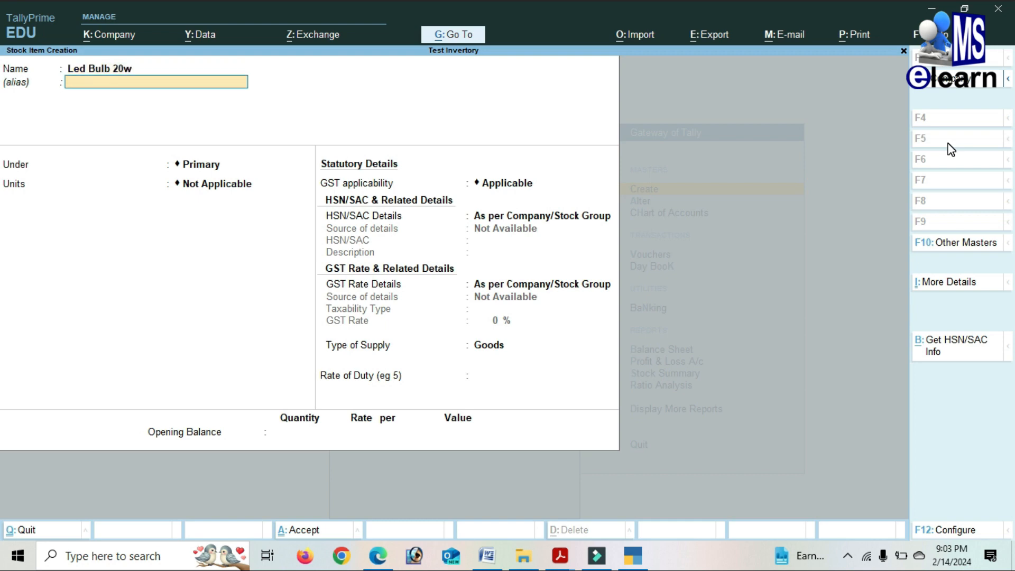
pyautogui.press('Return')
pyautogui.press('Return')
pyautogui.press('Return')
pyautogui.press('Return')
pyautogui.press('Return')
pyautogui.press('Return')
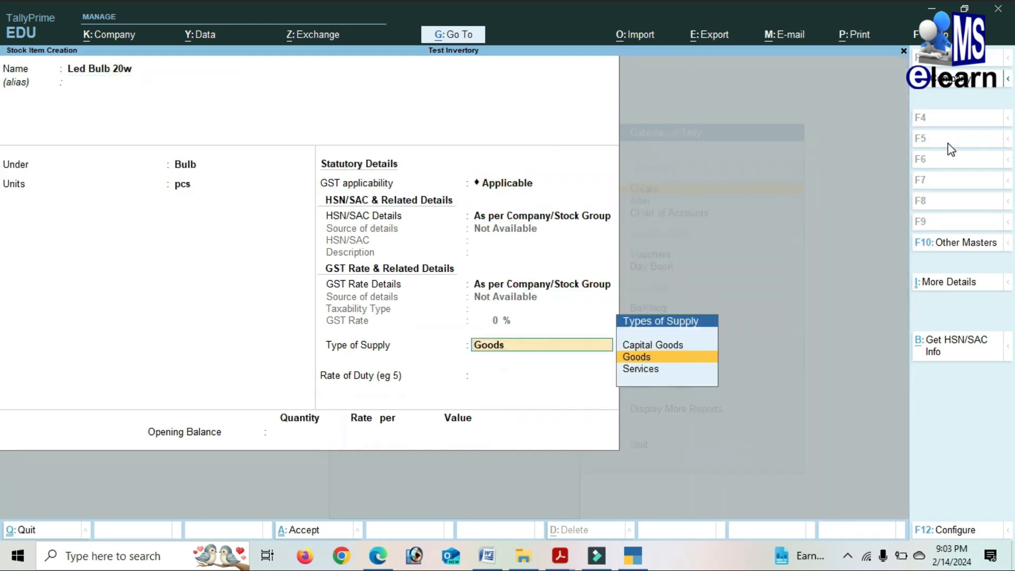
pyautogui.press('Return')
pyautogui.press('Return')
pyautogui.press('Return')
pyautogui.press('Return')
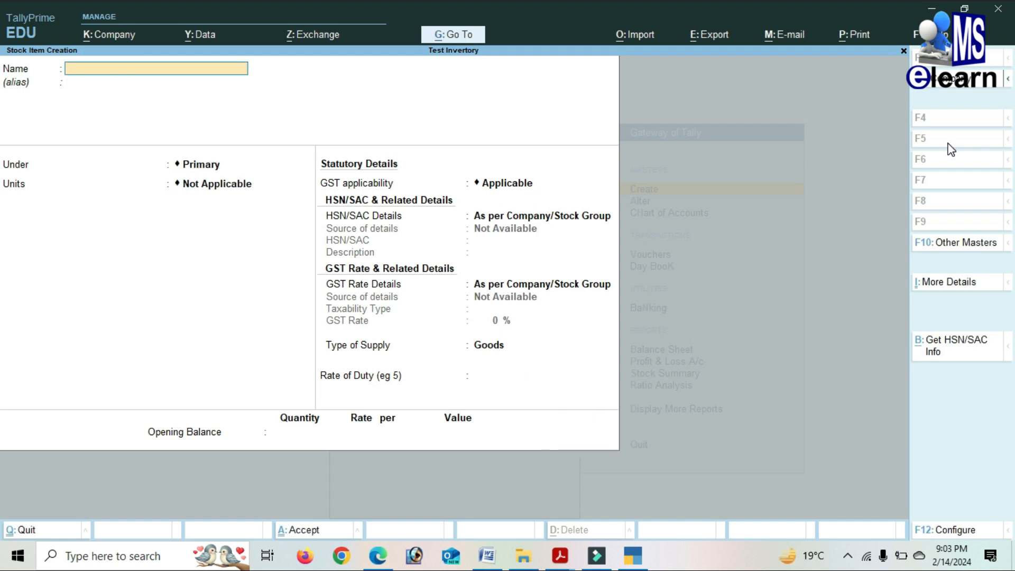
# Name the next stock item Celling Fan and leave its alias blank.
pyautogui.write('Celling Fan')
pyautogui.press('Return')
pyautogui.press('Return')
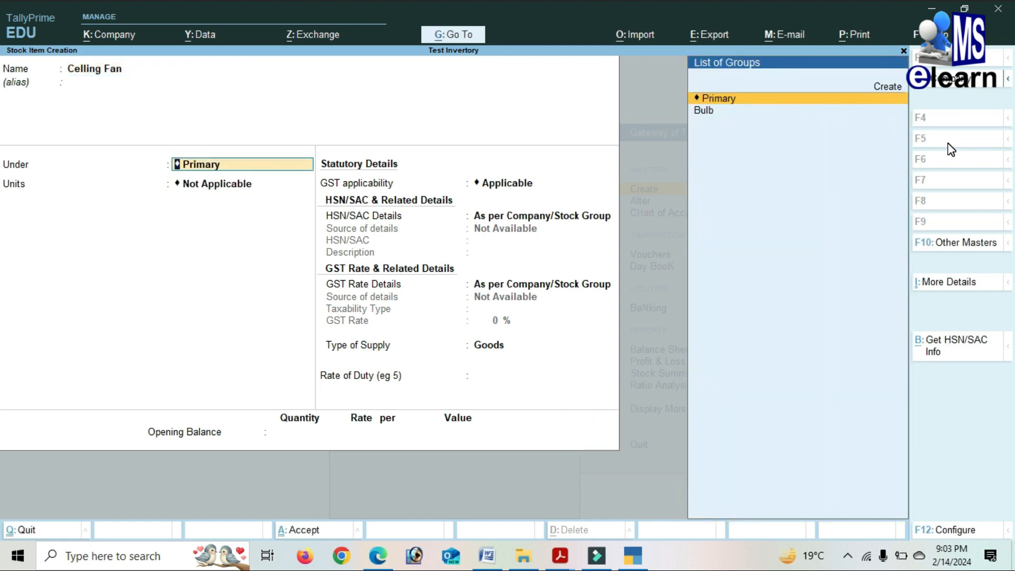
# Create a stock group named Fan under Primary for Celling Fan, keeping HSN and GST rate details as per Company/Stock Group.
pyautogui.press('Up')
pyautogui.press('Return')
pyautogui.write('F')
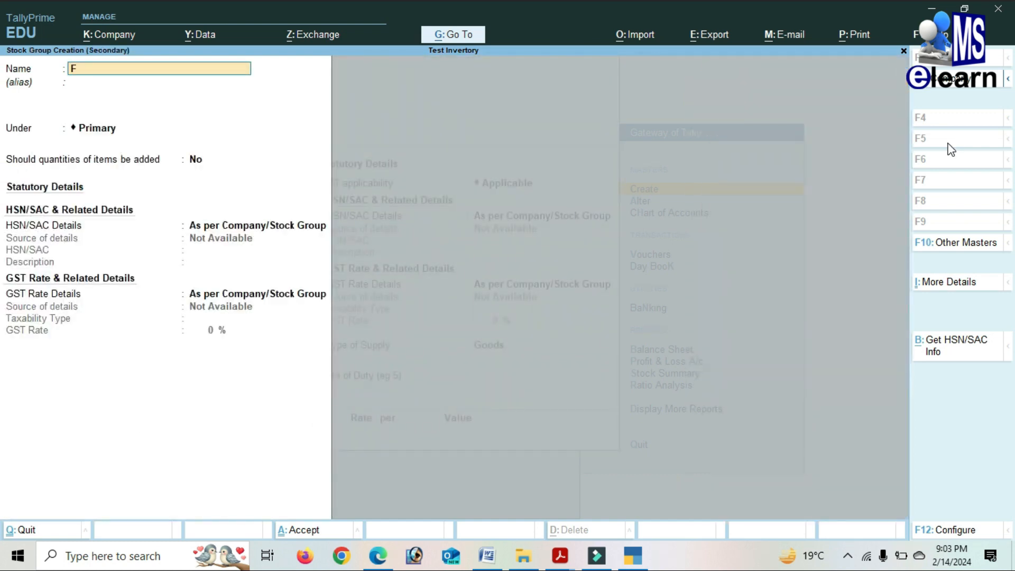
pyautogui.press('Return')
pyautogui.press('Return')
pyautogui.press('Return')
pyautogui.press('Return')
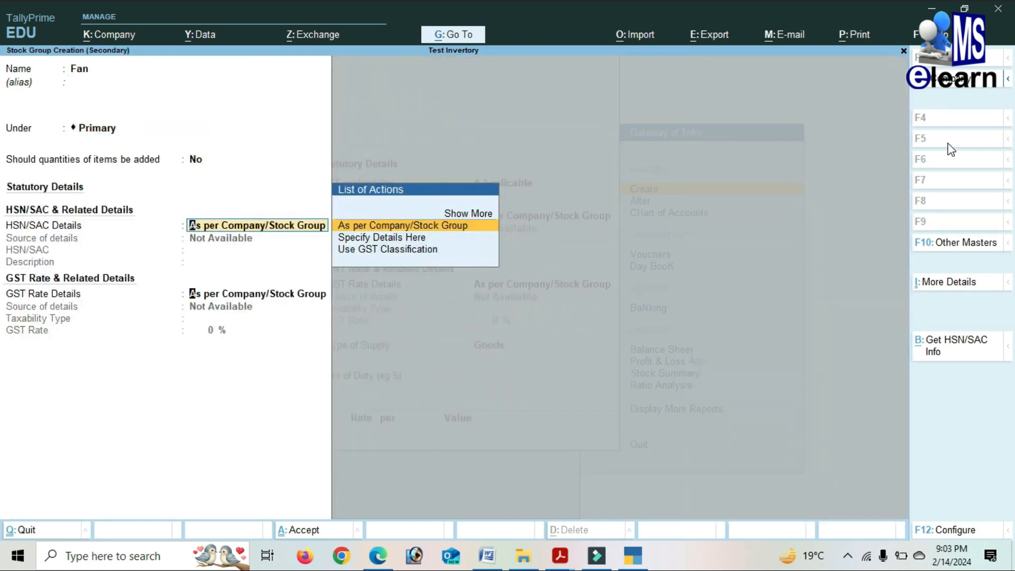
pyautogui.press('Return')
pyautogui.press('Return')
pyautogui.press('Return')
# Set Celling Fan's unit to pcs, keep GST applicable, and save the item.
pyautogui.press('Down')
pyautogui.press('Return')
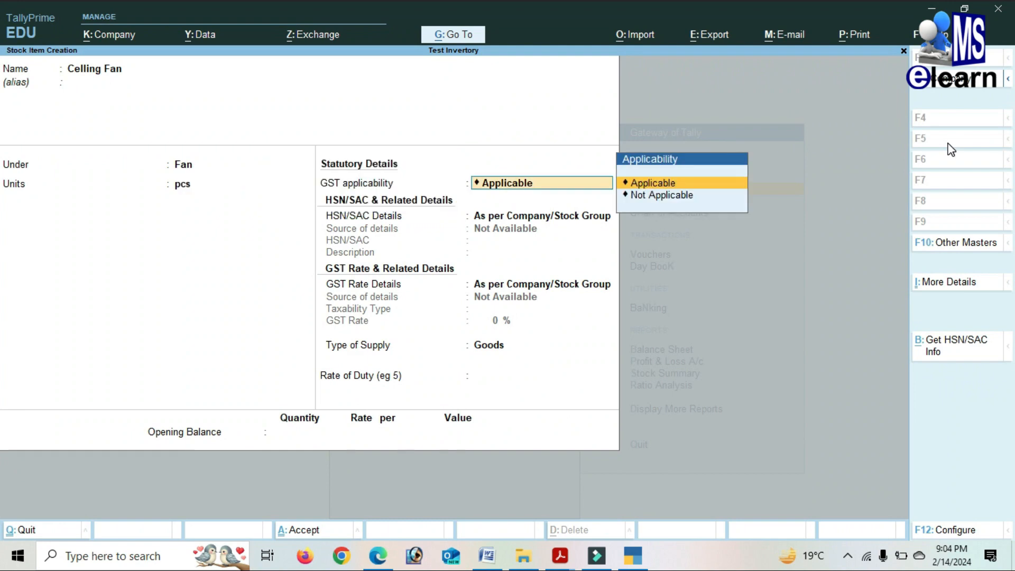
pyautogui.press('Return')
pyautogui.press('Return')
pyautogui.press('Return')
pyautogui.press('Return')
# Name the next stock item Table Fan and place it under the Fan group.
pyautogui.write('T')
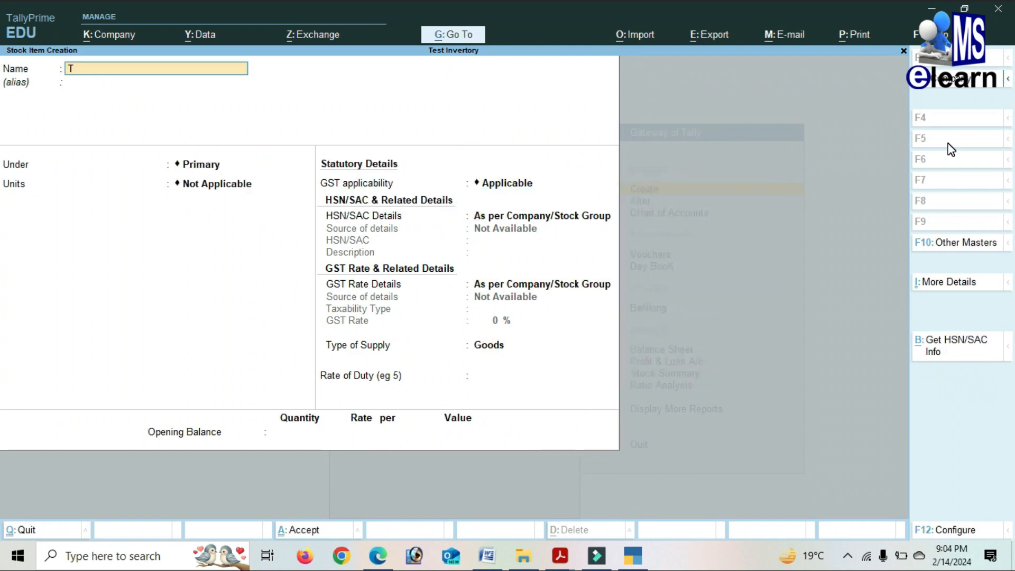
pyautogui.write('able Fan')
pyautogui.press('Return')
pyautogui.press('Down')
pyautogui.press('Down')
pyautogui.press('Return')
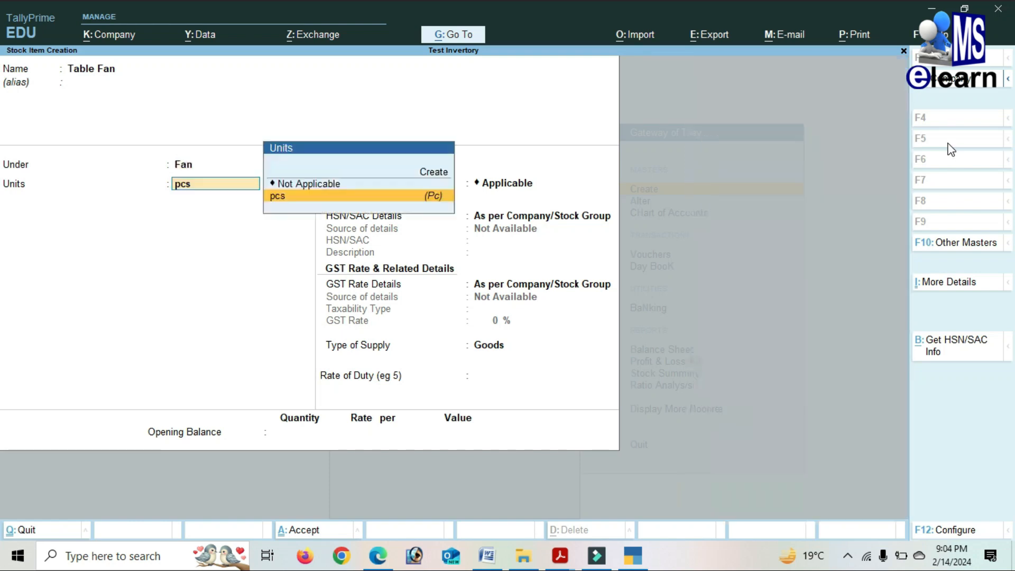
# Give Table Fan the unit pcs, keep GST applicable and supply type Goods, and save it without an opening balance.
pyautogui.press('Return')
pyautogui.press('Return')
pyautogui.press('Return')
pyautogui.press('Return')
pyautogui.press('Return')
pyautogui.press('Return')
pyautogui.press('Return')
pyautogui.press('Return')
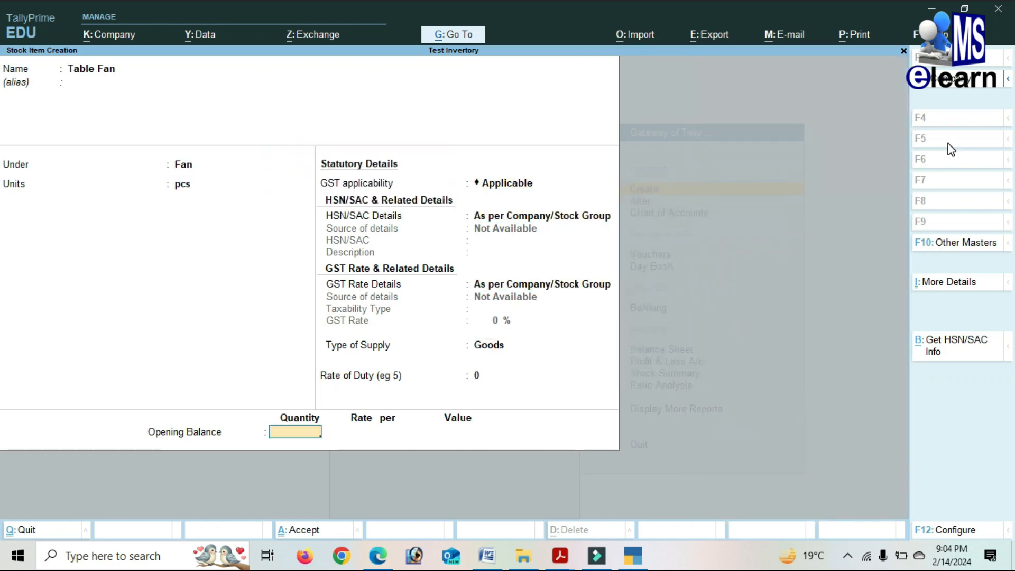
# Name the next stock item Battery and leave its alias blank.
pyautogui.write('Bat')
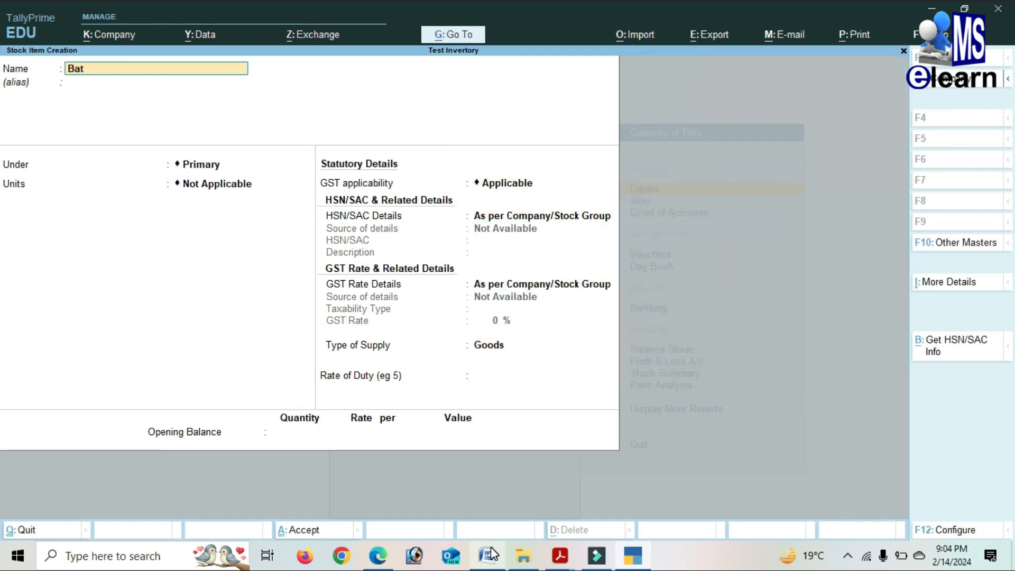
pyautogui.write('tery')
pyautogui.press('Return')
pyautogui.press('Return')
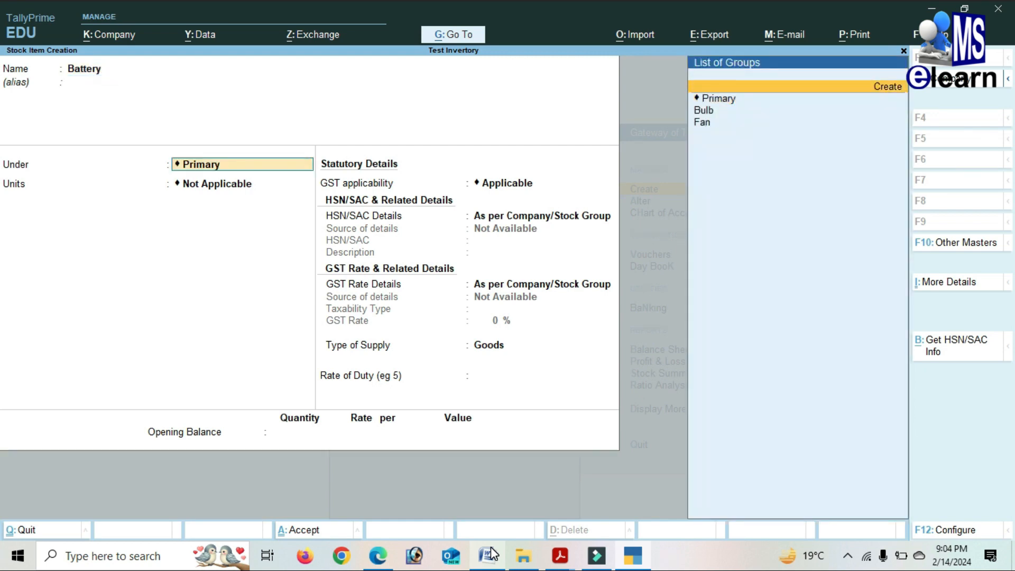
# Create a stock group named Battery under Primary for the item, keeping HSN and GST rate details as per Company/Stock Group.
pyautogui.hotkey('alt', 'c')
pyautogui.write('Batter')
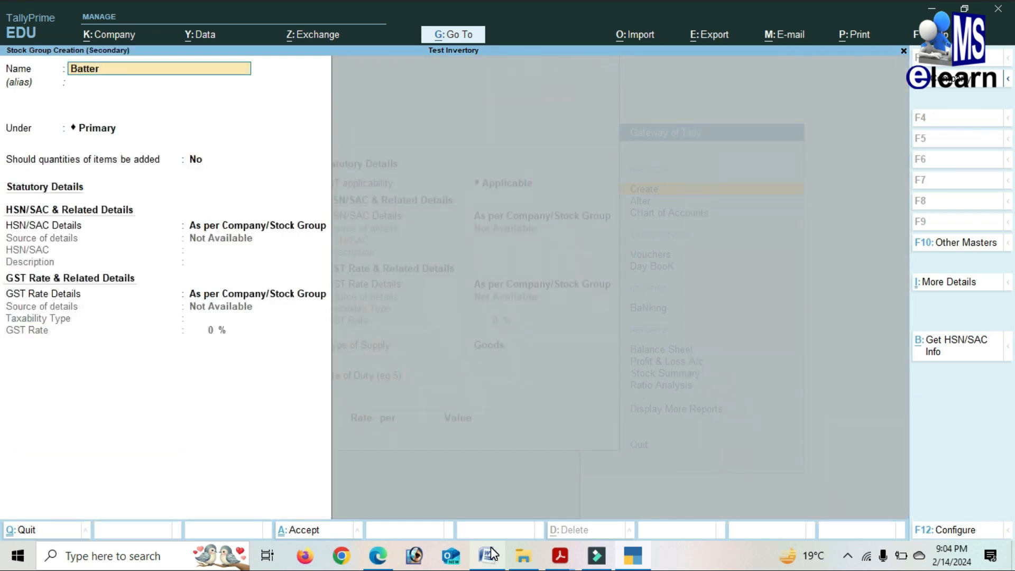
pyautogui.press('Return')
pyautogui.press('Return')
pyautogui.press('Return')
pyautogui.press('Return')
pyautogui.press('Return')
pyautogui.press('Return')
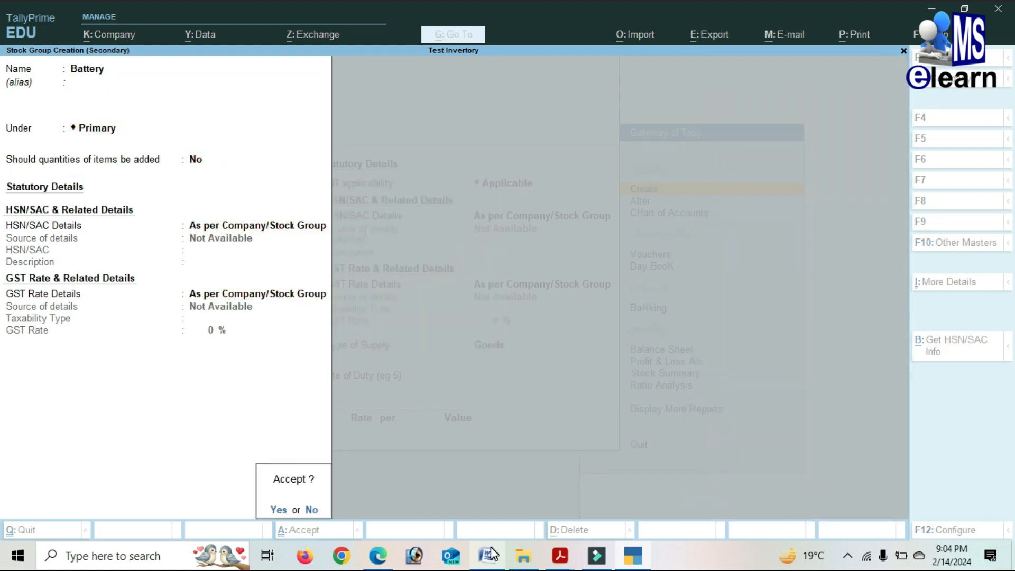
pyautogui.press('Return')
# Set Battery's unit to pcs, save it with GST applicable and no opening balance, and leave stock item creation.
pyautogui.press('Down')
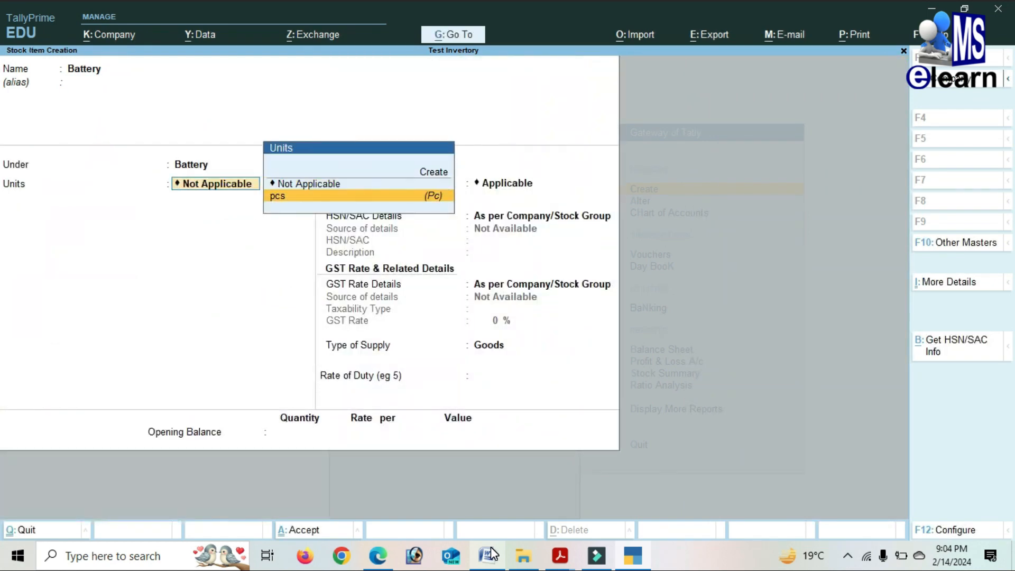
pyautogui.press('Return')
pyautogui.press('Return')
pyautogui.press('Return')
pyautogui.press('Return')
pyautogui.press('Return')
pyautogui.press('Return')
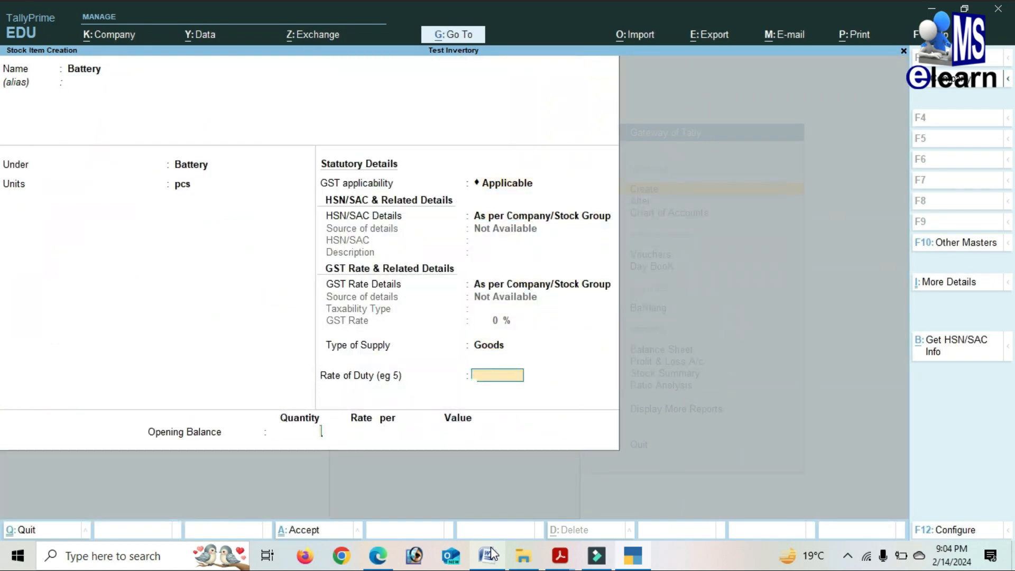
pyautogui.press('Return')
pyautogui.press('y')
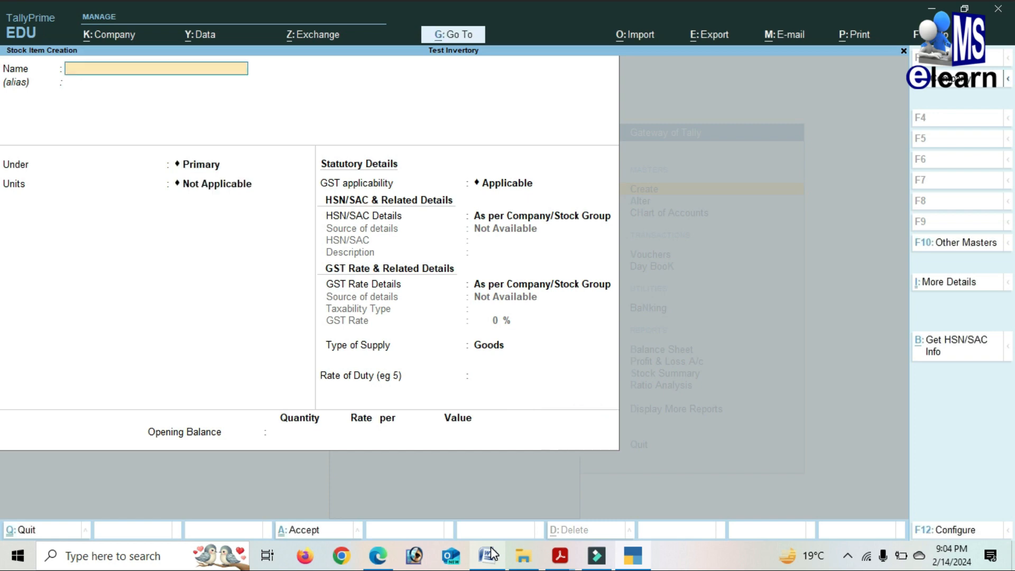
pyautogui.press('Escape')
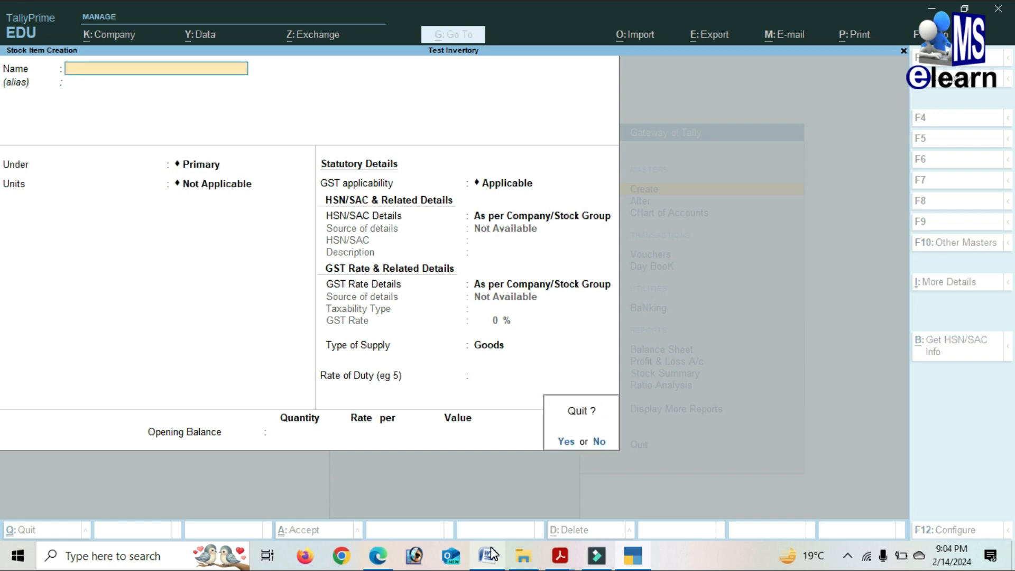
pyautogui.press('y')
pyautogui.press('Escape')
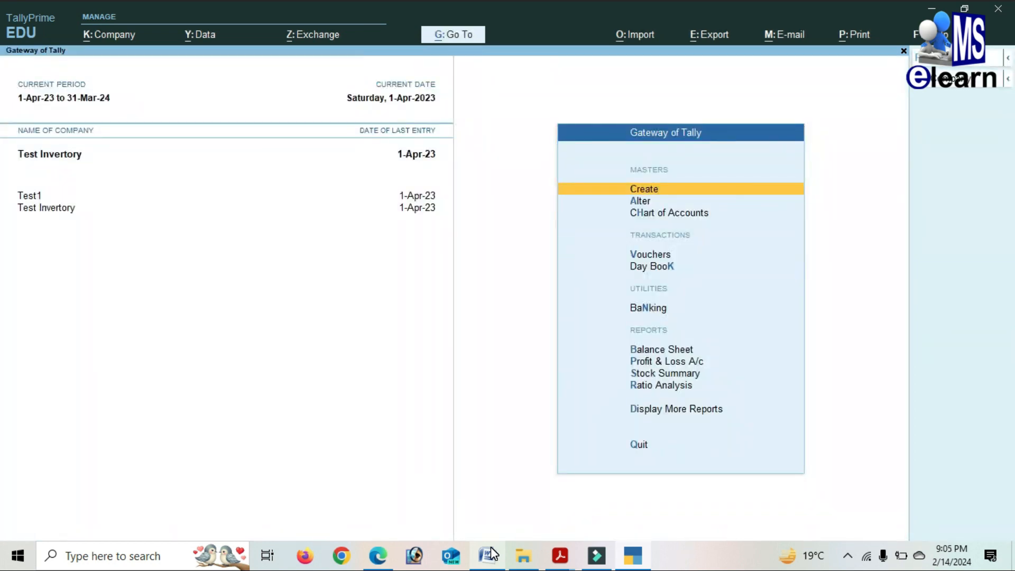
# Create a ledger named Polash Trading Company under the Sundry Creditors group, leaving its alias blank.
pyautogui.press('Return')
pyautogui.press('Down')
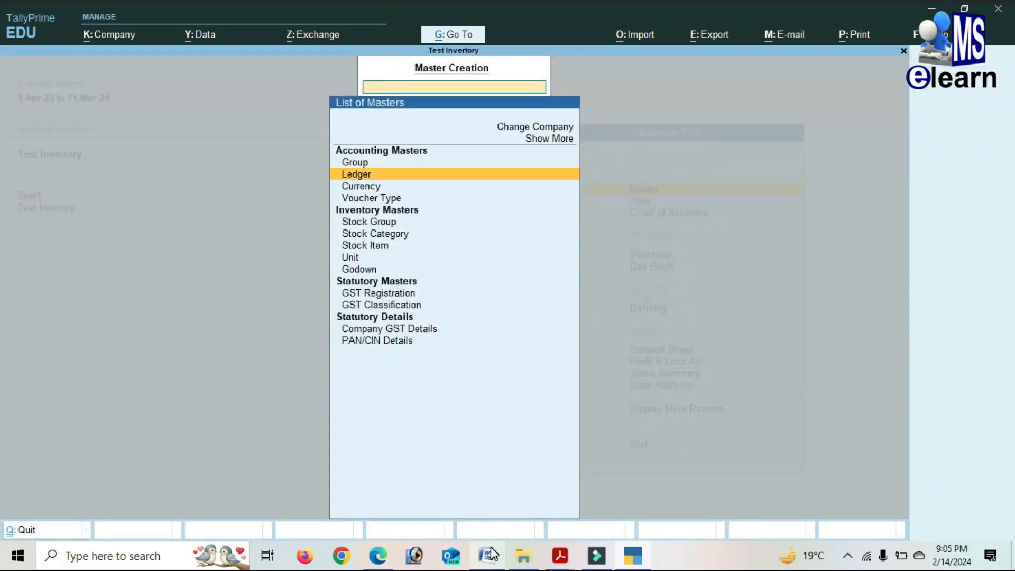
pyautogui.press('Return')
pyautogui.write('Polas')
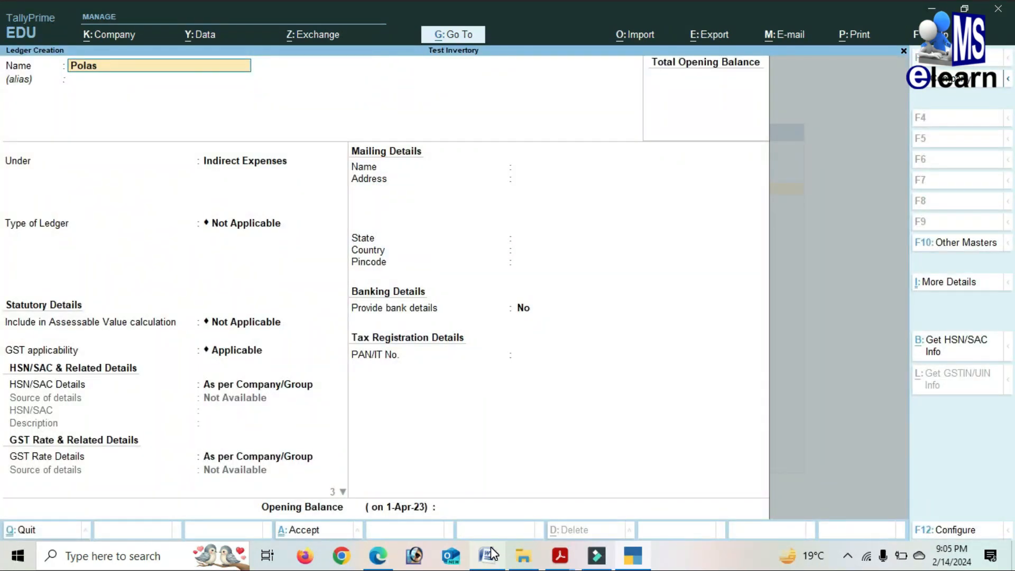
pyautogui.write('h Trading company')
pyautogui.press('Return')
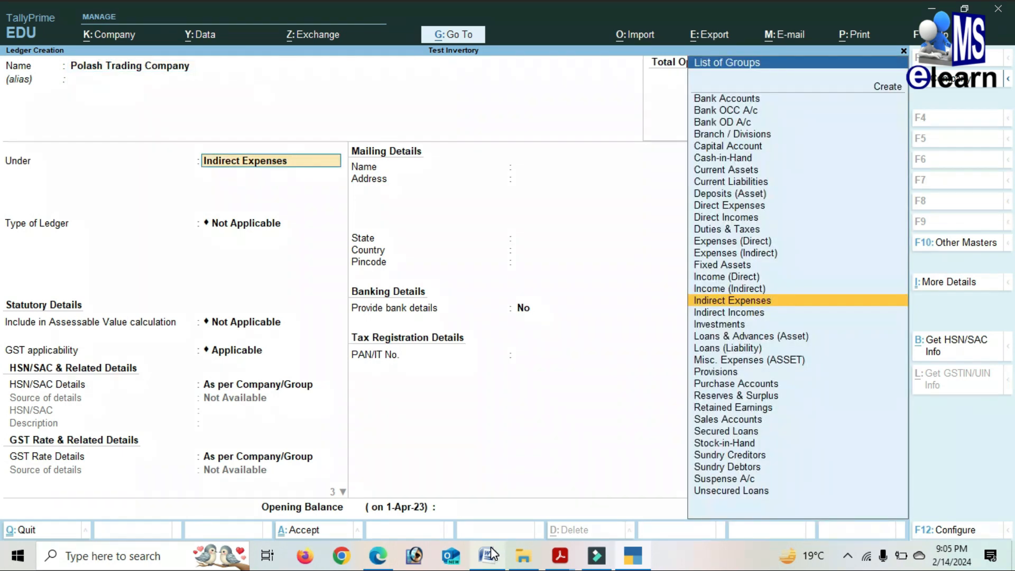
pyautogui.write('S')
pyautogui.press('Down')
pyautogui.press('Down')
pyautogui.press('Down')
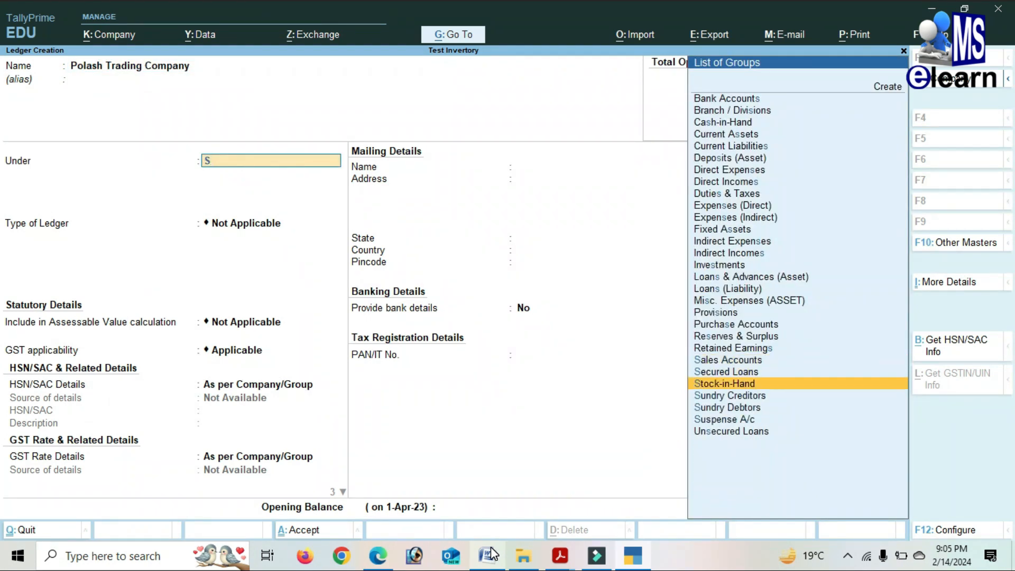
pyautogui.press('Return')
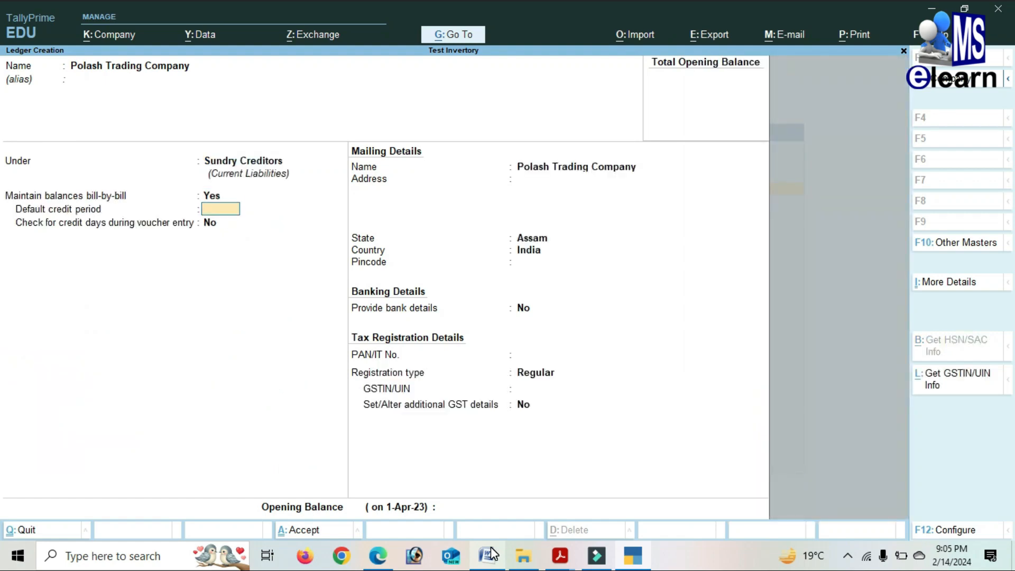
# Save the Polash Trading Company ledger with bill-by-bill balances, state Assam, Regular registration and no opening balance, and leave ledger creation.
pyautogui.press('Return')
pyautogui.press('Return')
pyautogui.press('Return')
pyautogui.press('Return')
pyautogui.press('Return')
pyautogui.press('Return')
pyautogui.press('Return')
pyautogui.press('Return')
pyautogui.press('Return')
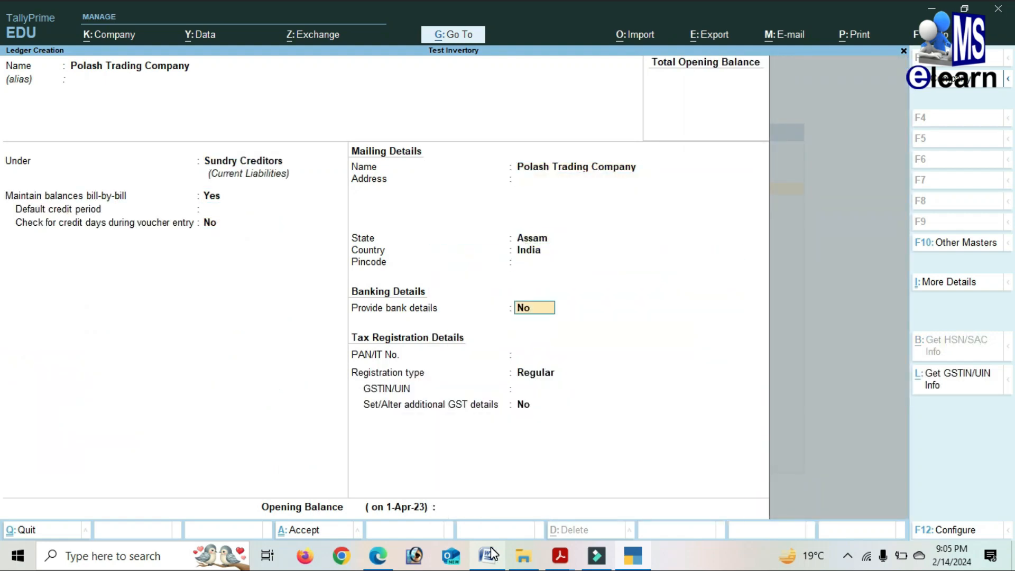
pyautogui.press('Return')
pyautogui.press('Return')
pyautogui.press('Return')
pyautogui.press('Return')
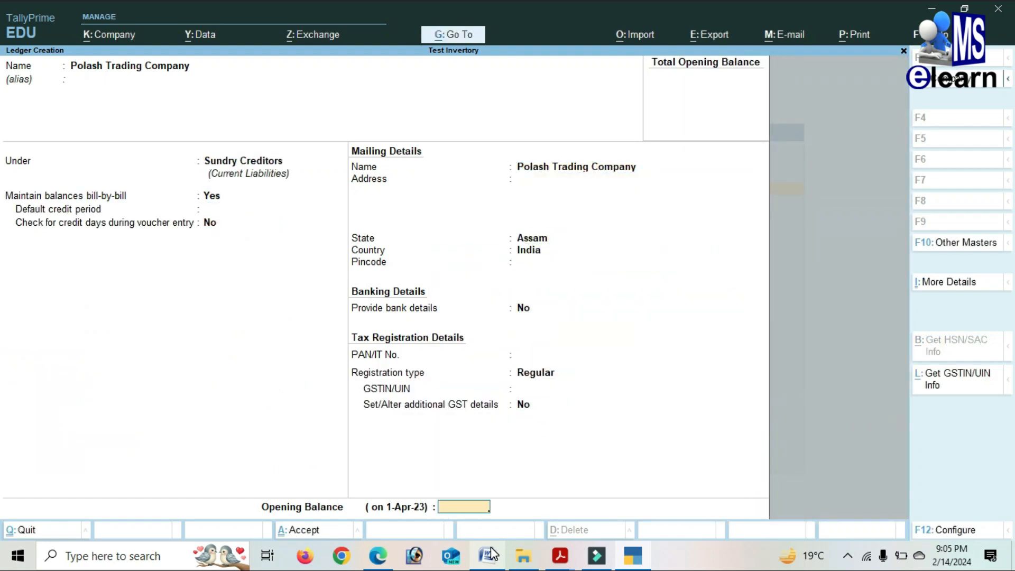
pyautogui.press('Return')
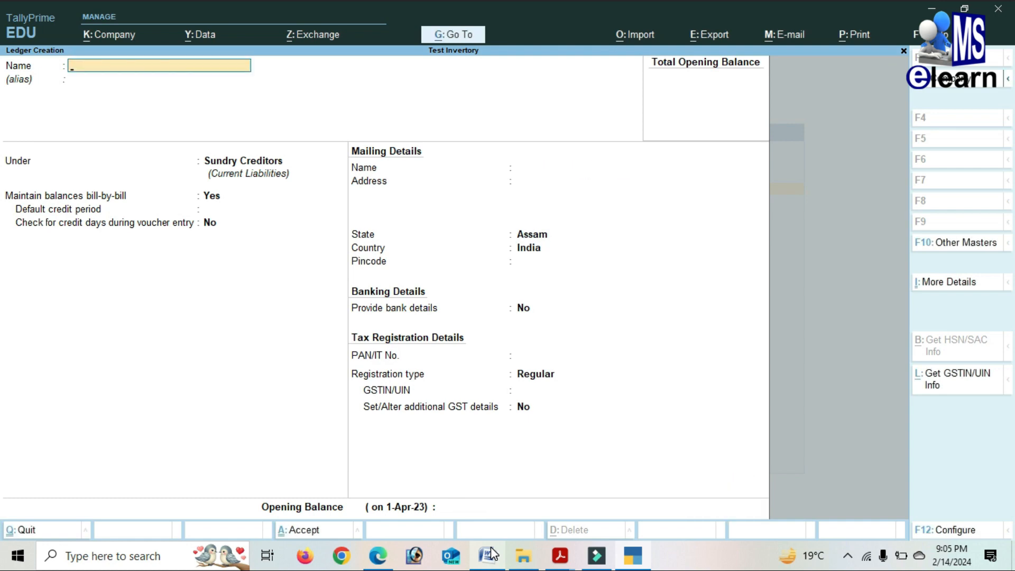
pyautogui.press('Escape')
pyautogui.press('Return')
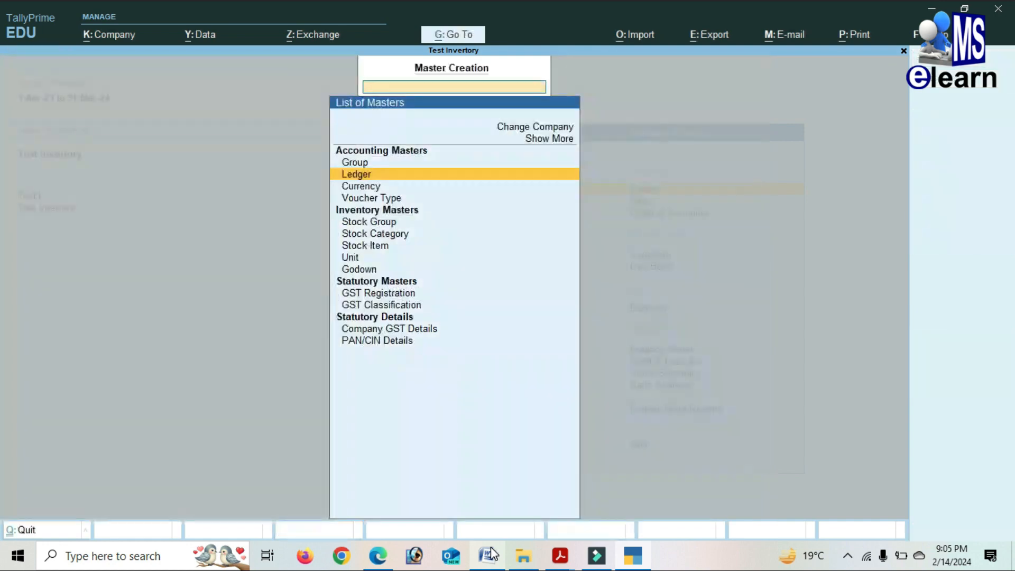
pyautogui.press('Escape')
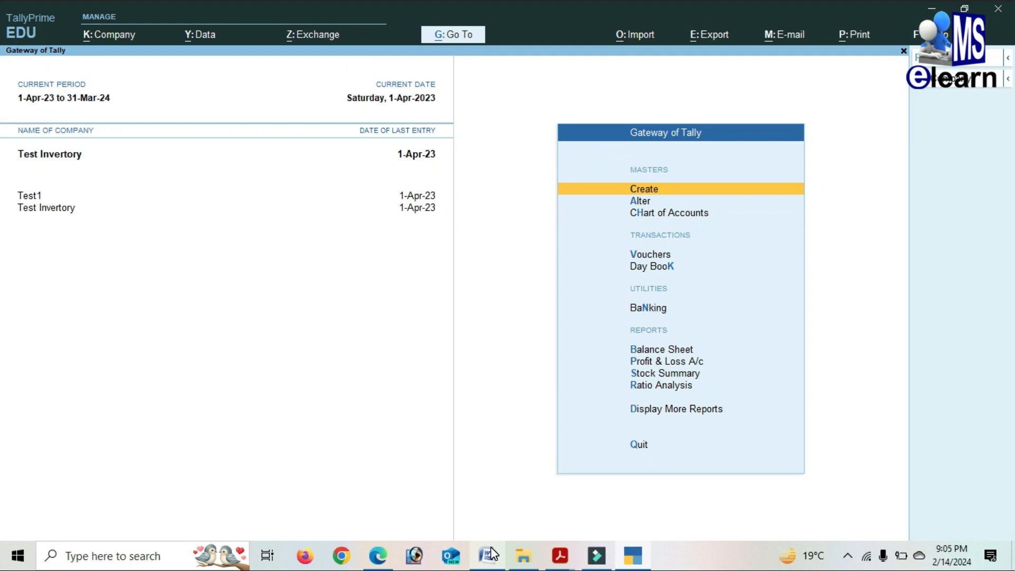
# Start a purchase voucher with supplier invoice number 101 dated 1-Apr-23.
pyautogui.press('Down')
pyautogui.press('Down')
pyautogui.press('Down')
pyautogui.press('Return')
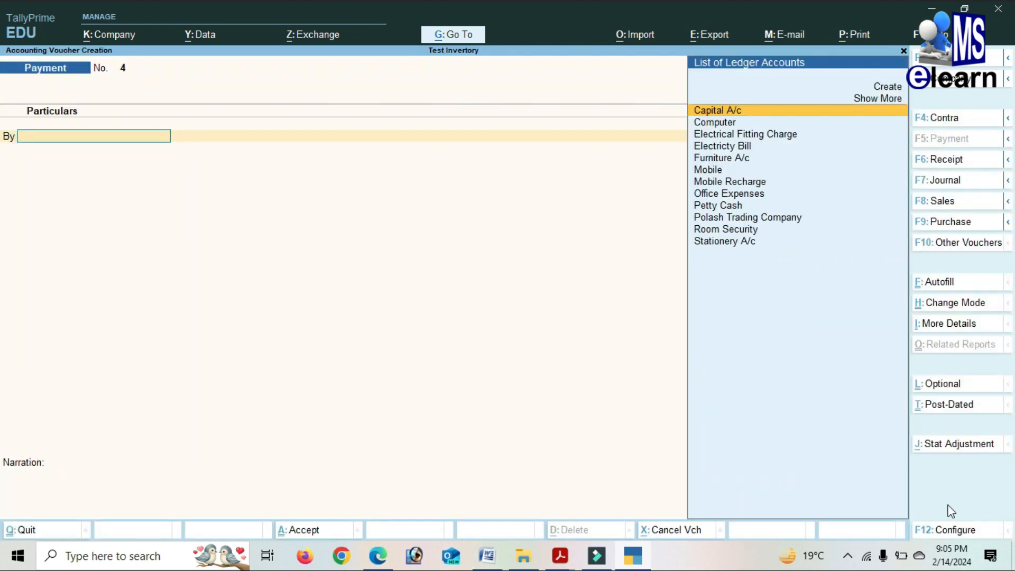
pyautogui.click(945, 224)
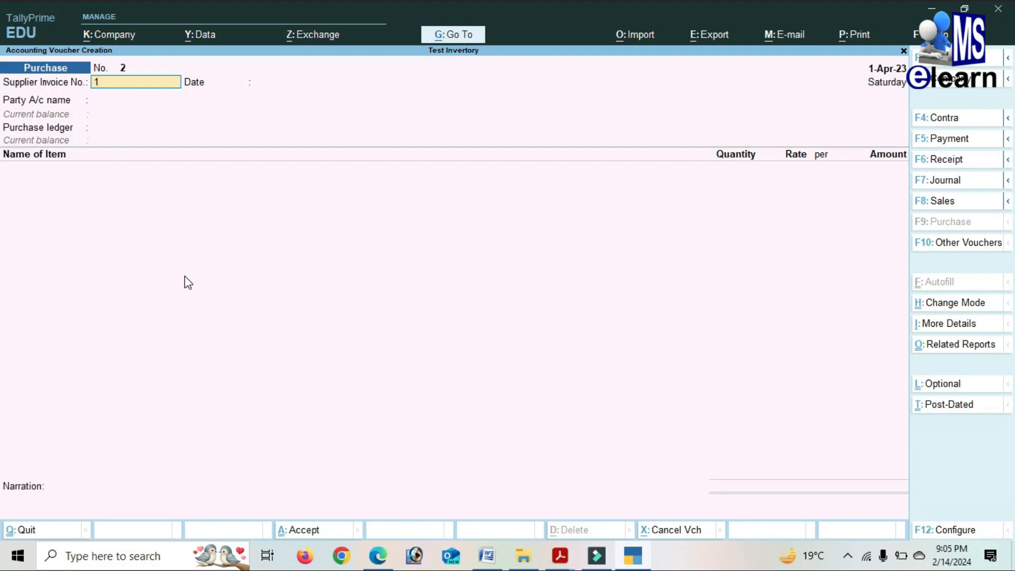
pyautogui.press('Return')
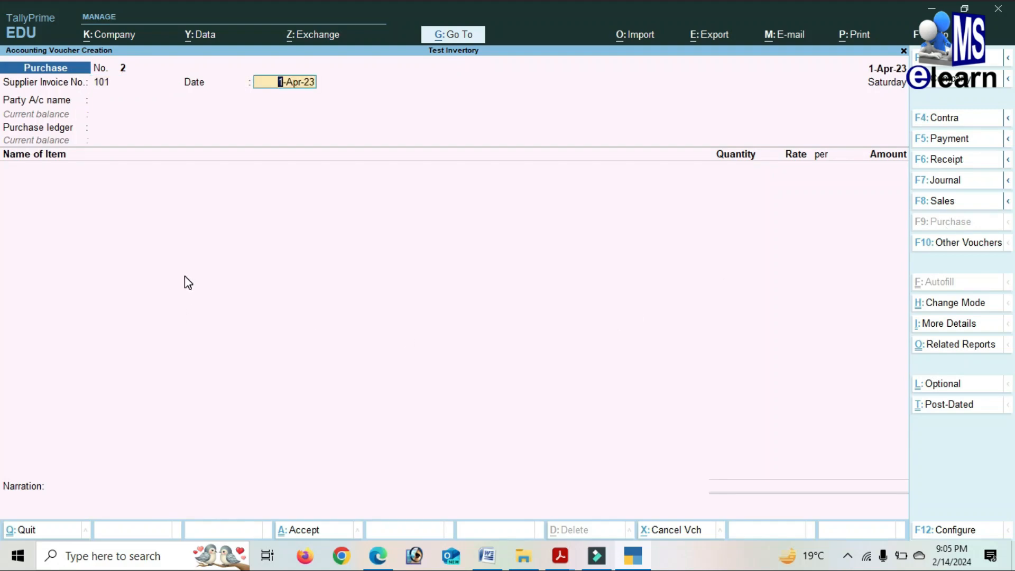
pyautogui.press('Return')
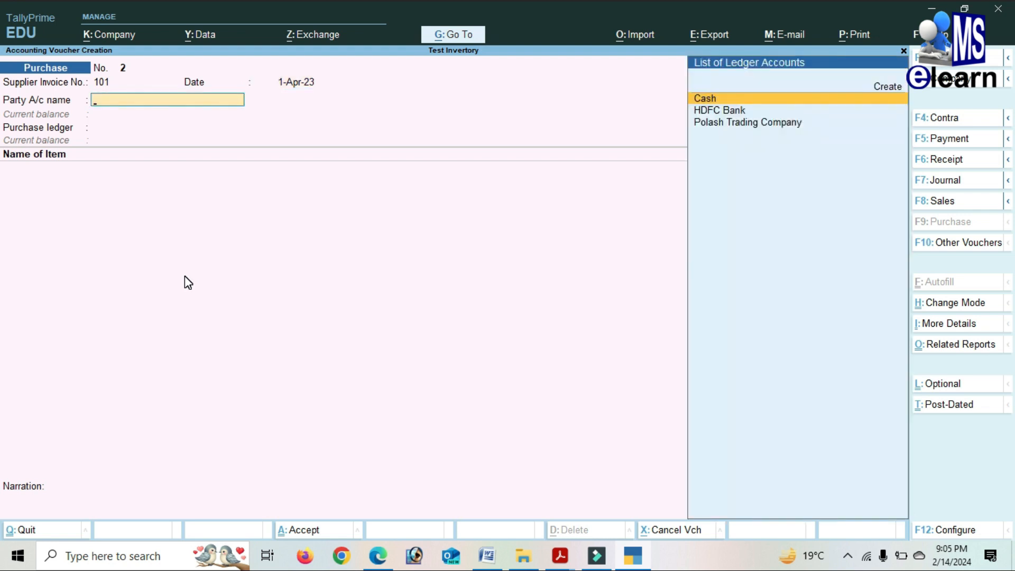
# Choose Polash Trading Company as the voucher's party account and leave all receipt details blank.
pyautogui.press('Down')
pyautogui.press('Down')
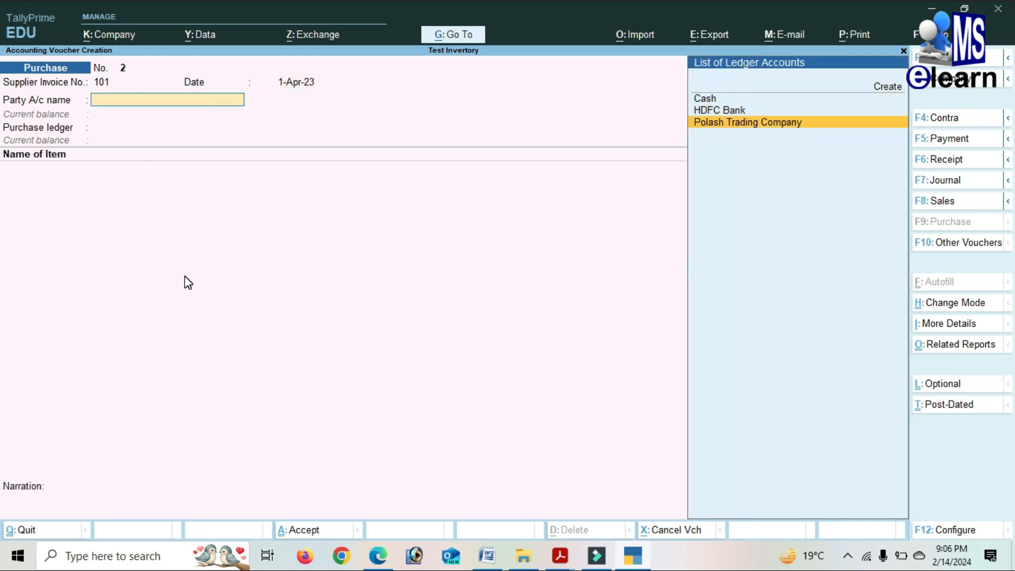
pyautogui.press('Return')
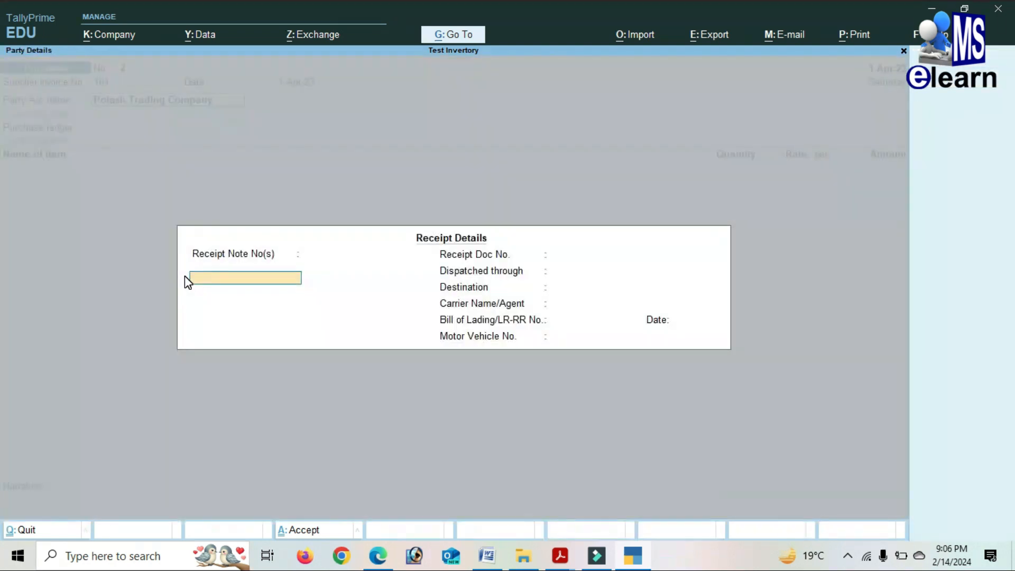
pyautogui.press('Return')
pyautogui.press('Return')
pyautogui.press('Return')
pyautogui.press('Return')
pyautogui.press('Return')
pyautogui.press('Return')
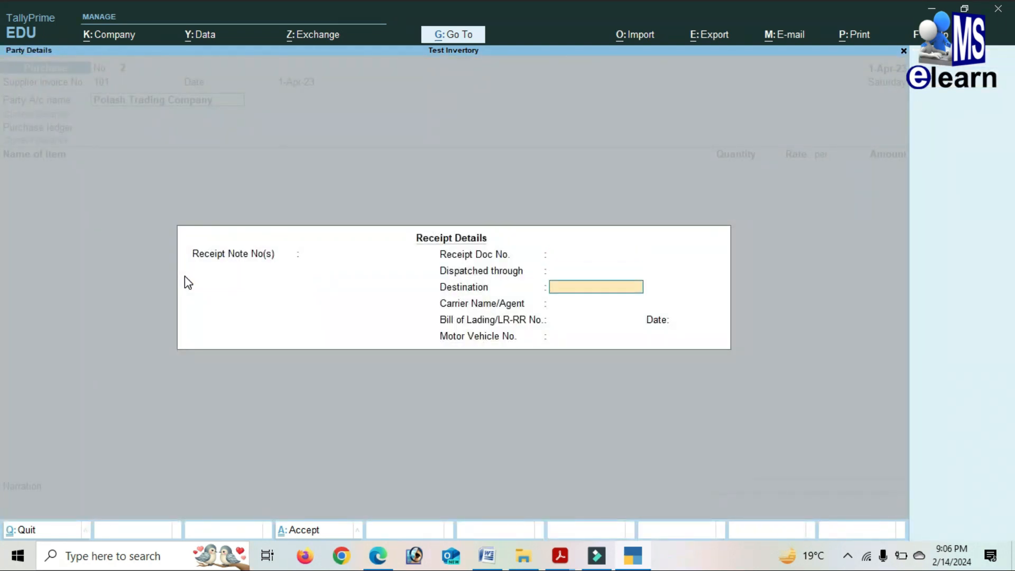
pyautogui.press('Return')
pyautogui.press('Return')
pyautogui.press('Return')
pyautogui.press('Return')
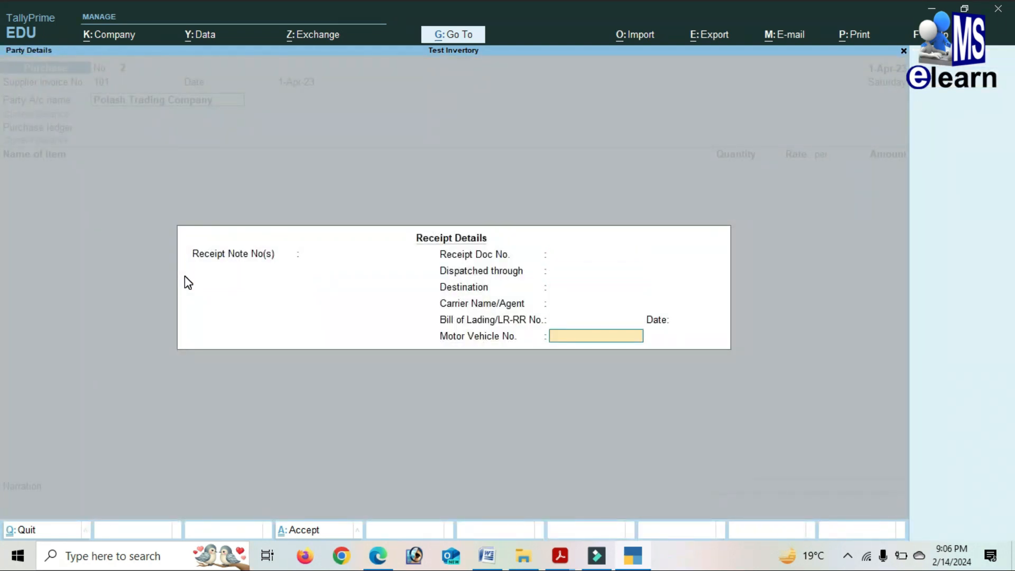
pyautogui.press('Return')
# Accept the supplier's party details with state Assam, country India, Regular GST registration and place of supply Assam.
pyautogui.press('Return')
pyautogui.press('Return')
pyautogui.press('Return')
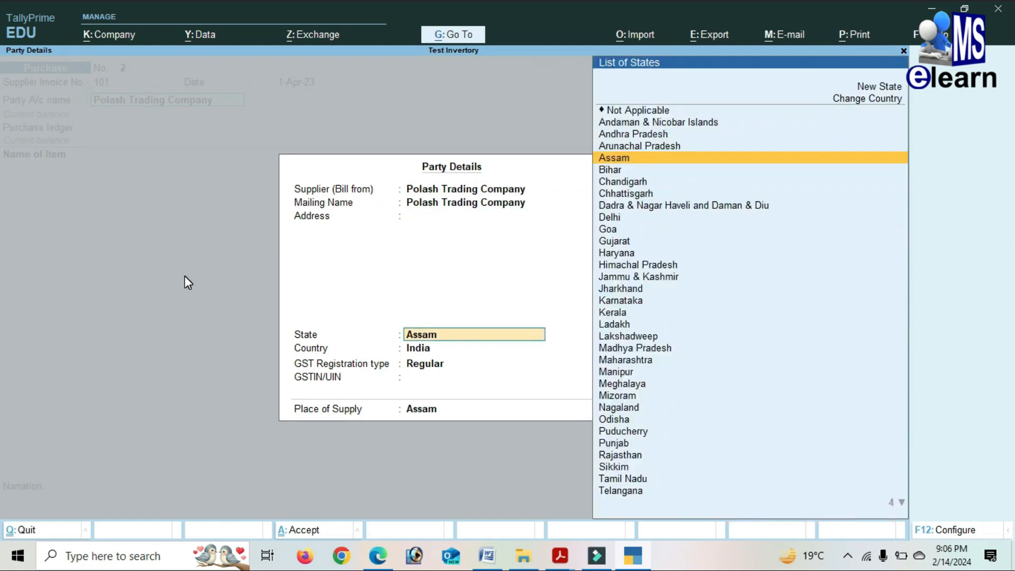
pyautogui.press('Return')
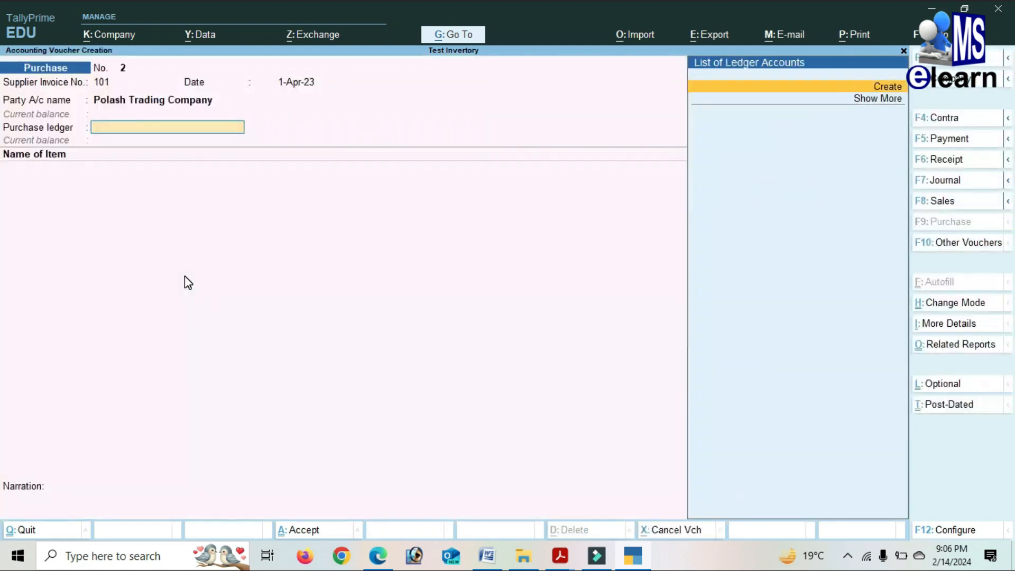
# Create a purchase ledger named Purchases A/c under the Purchase Accounts group from within the voucher.
pyautogui.hotkey('alt', 'c')
pyautogui.write('Pur')
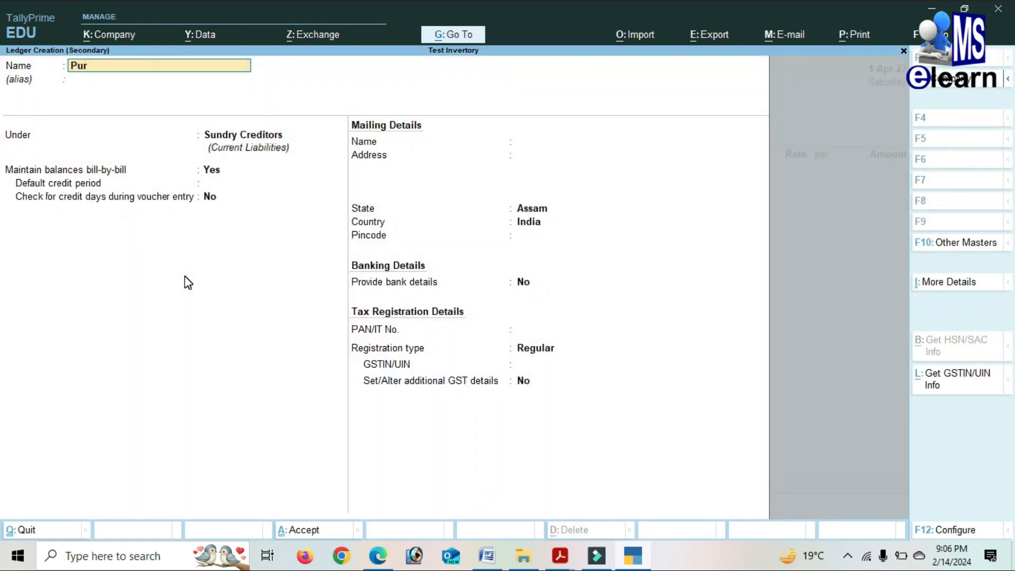
pyautogui.write('chases a/c')
pyautogui.press('Return')
pyautogui.press('Return')
pyautogui.write('p')
pyautogui.press('Down')
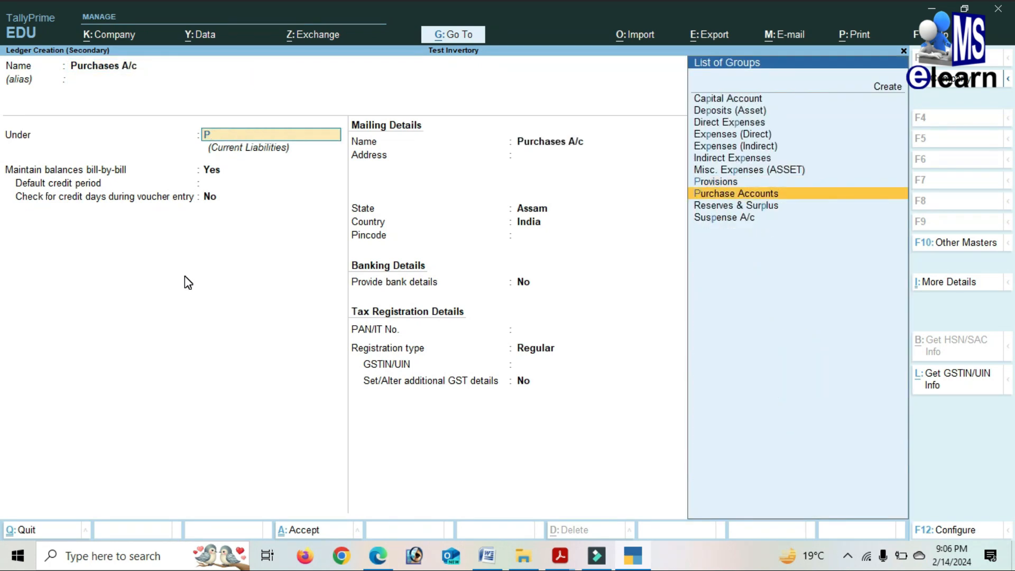
pyautogui.press('Return')
# Save Purchases A/c with GST applicable, HSN/SAC and GST rate details as per Company/Group, and supply type Services.
pyautogui.press('Return')
pyautogui.press('Return')
pyautogui.press('Return')
pyautogui.press('Return')
pyautogui.press('Return')
pyautogui.press('Return')
pyautogui.press('Return')
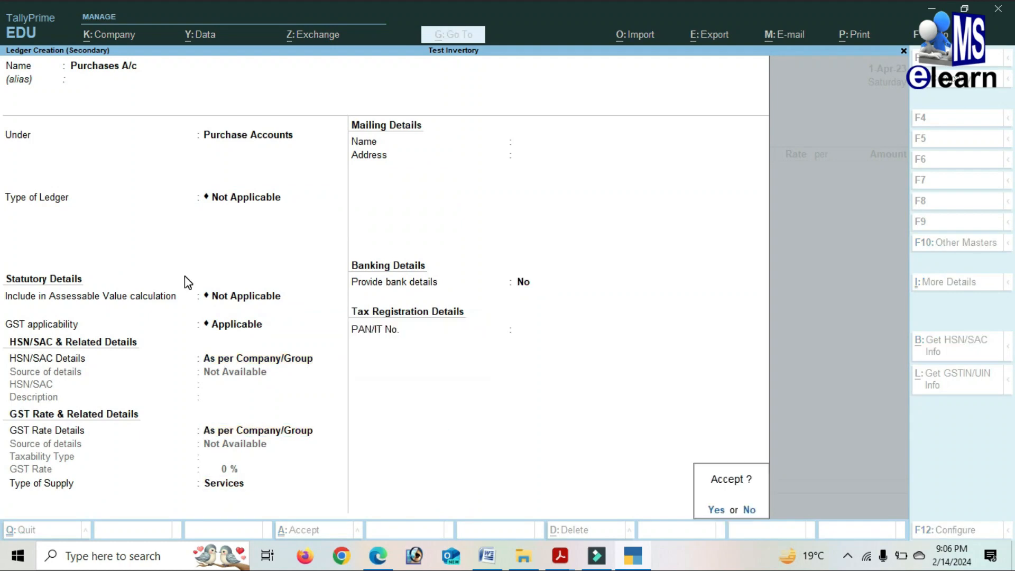
pyautogui.press('Return')
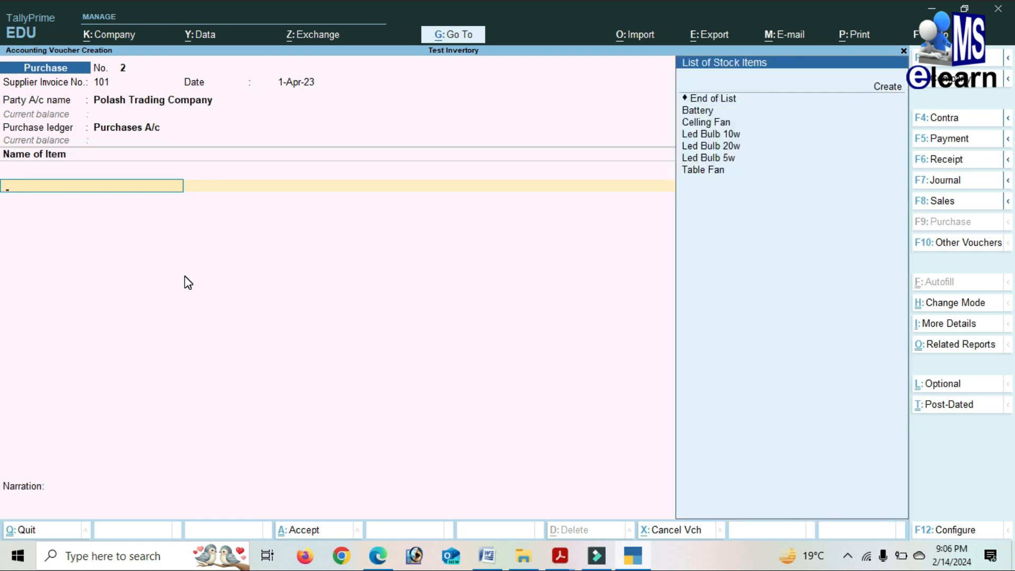
# Add the stock item Led Bulb 5w to the purchase voucher with quantity 100 pcs and rate 35.
pyautogui.press('Down')
pyautogui.press('Down')
pyautogui.press('Down')
pyautogui.press('Down')
pyautogui.press('Down')
pyautogui.press('Down')
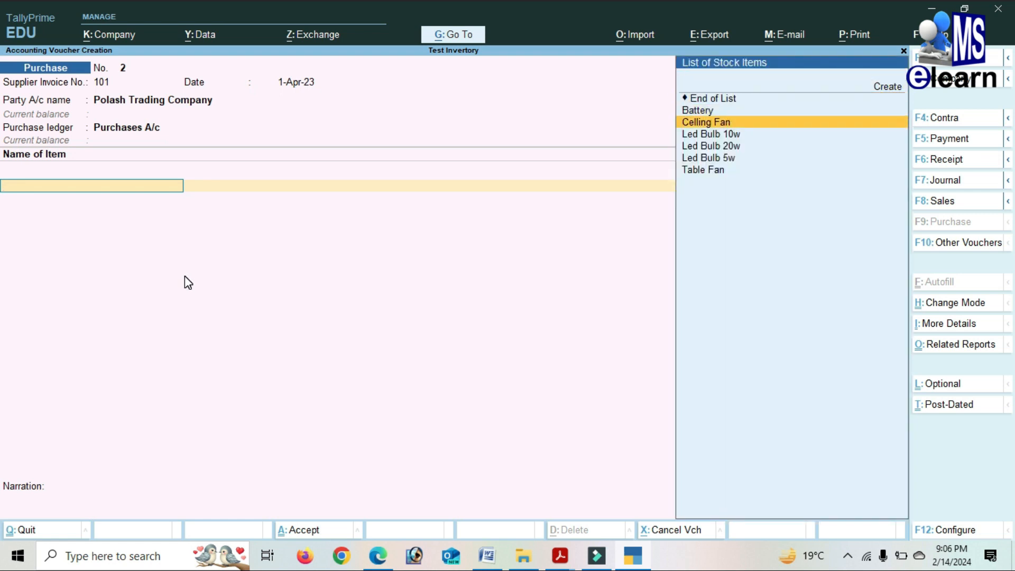
pyautogui.press('Return')
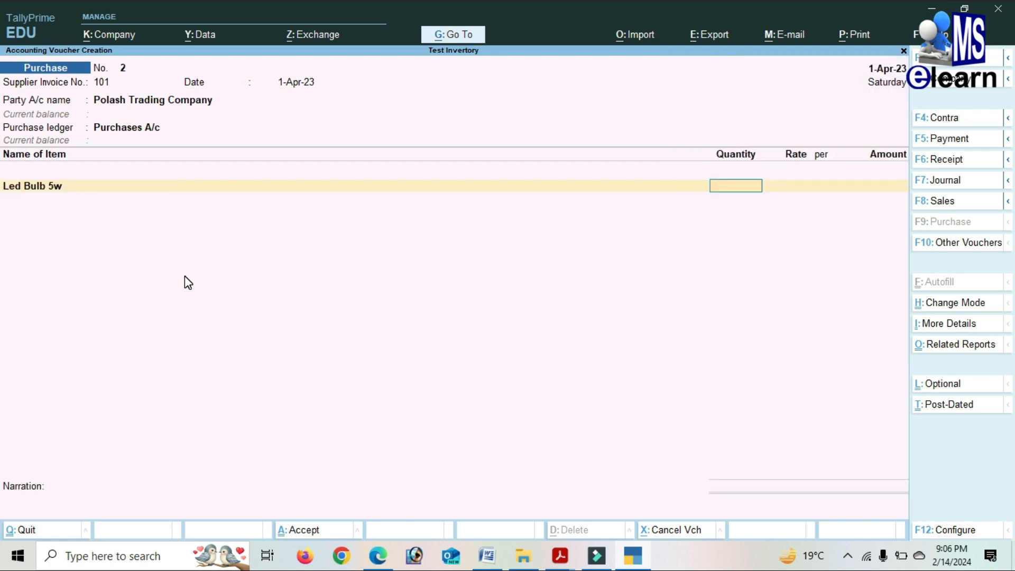
pyautogui.write('100')
pyautogui.press('Return')
pyautogui.write('35')
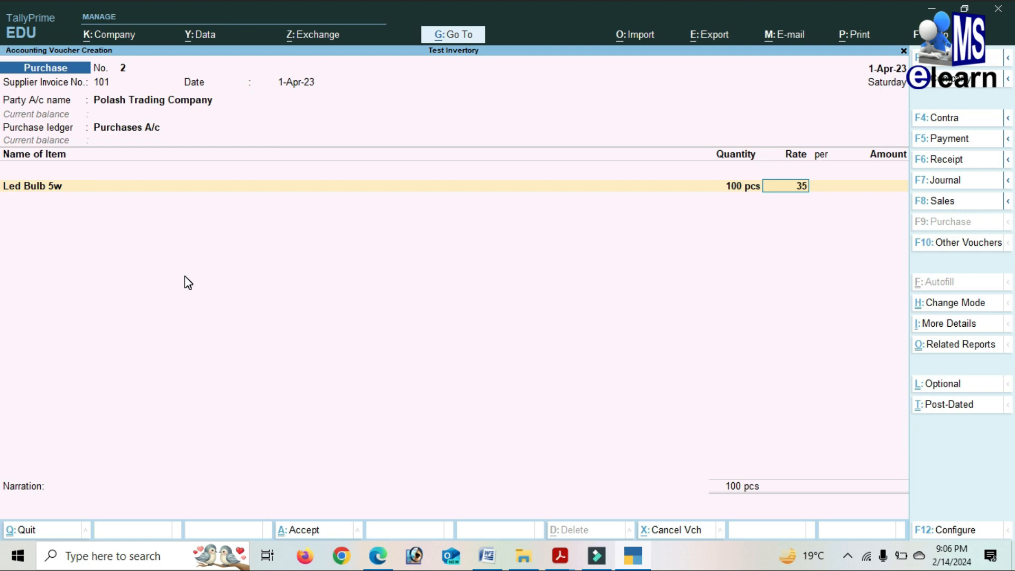
pyautogui.press('Return')
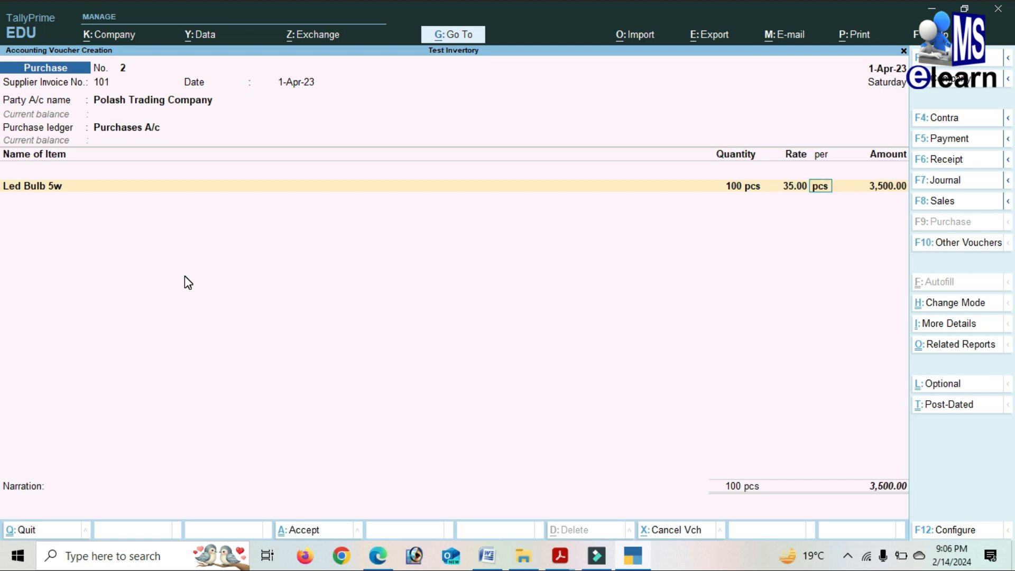
# Accept the Led Bulb 5w line per pcs, keeping GST rate and HSN/SAC details as per Masters/Company.
pyautogui.press('Return')
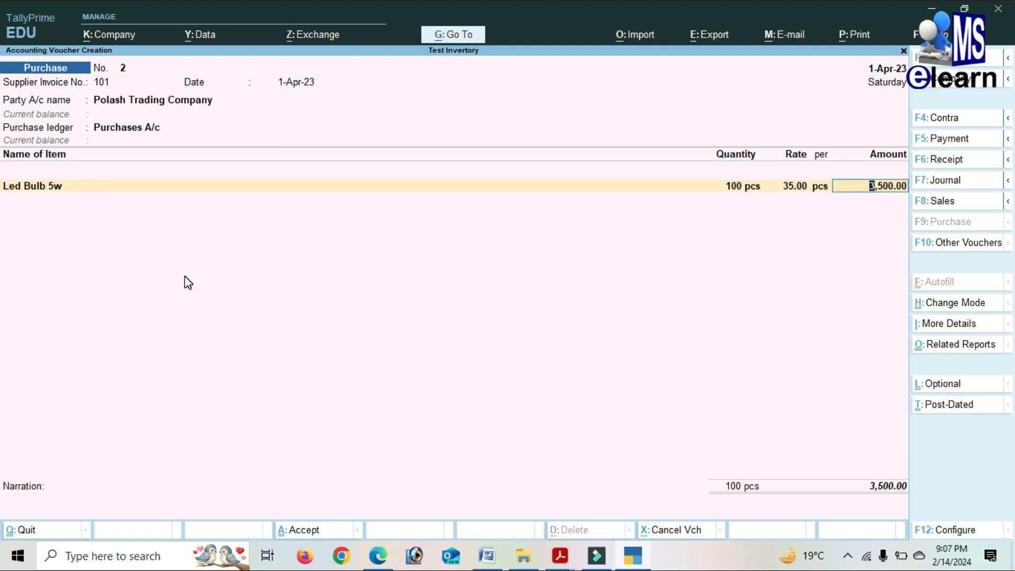
pyautogui.press('Return')
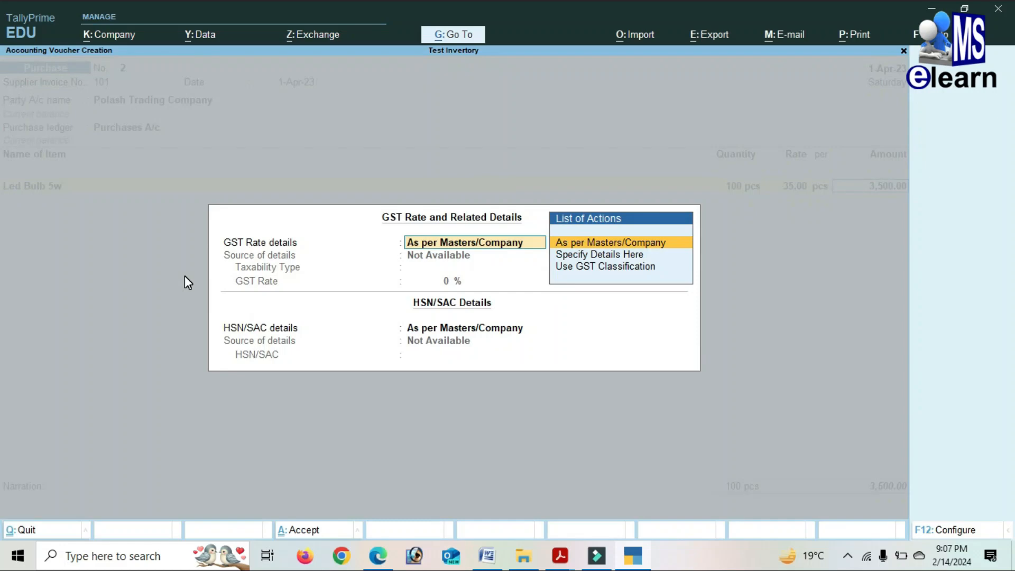
pyautogui.press('Return')
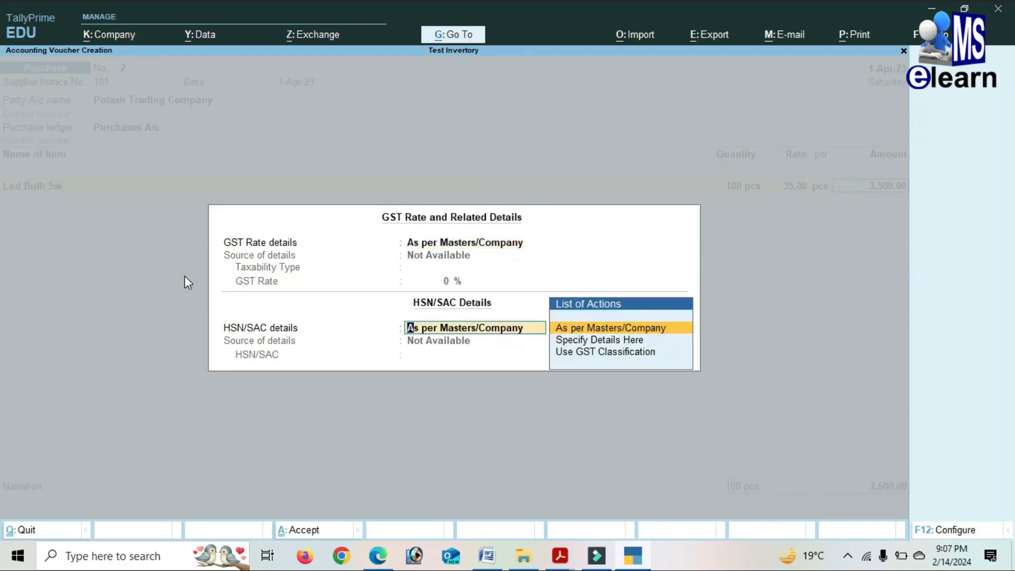
pyautogui.press('Return')
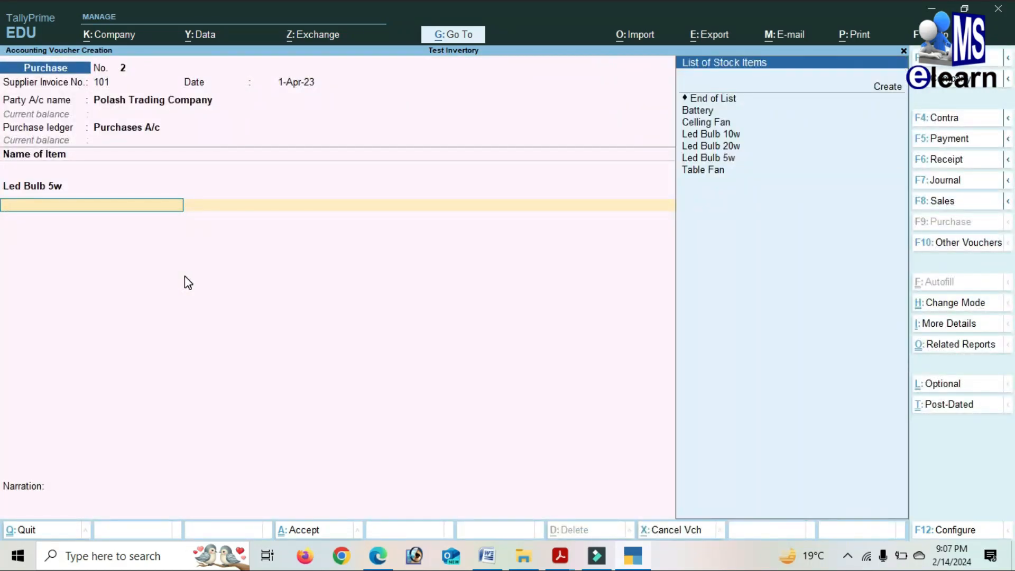
# Add Led Bulb 10w to the purchase voucher with quantity 50 pcs at rate 50, accepting the default GST details.
pyautogui.press('Down')
pyautogui.press('Down')
pyautogui.press('Down')
pyautogui.press('Return')
pyautogui.write('50')
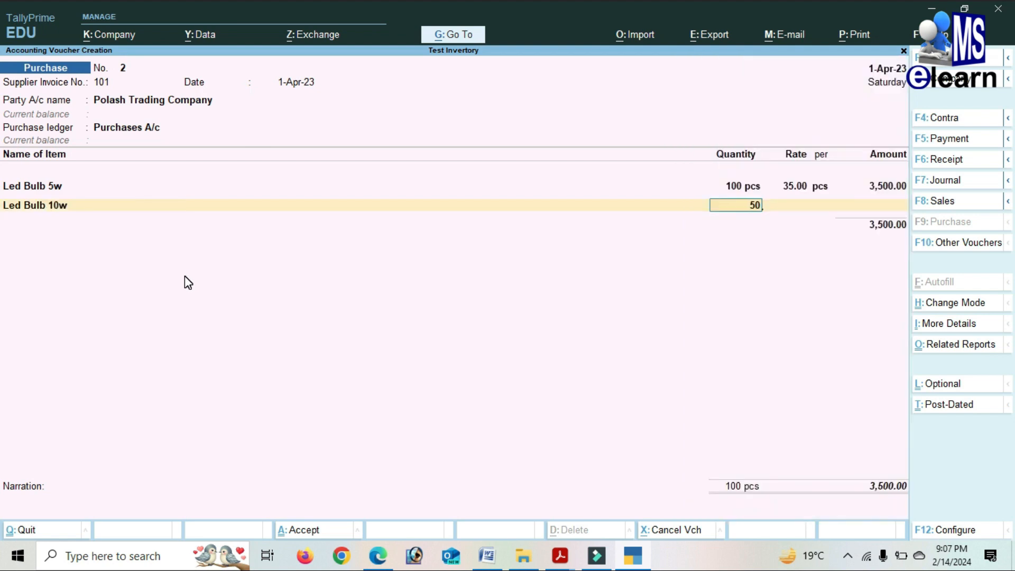
pyautogui.press('Return')
pyautogui.write('50')
pyautogui.press('Return')
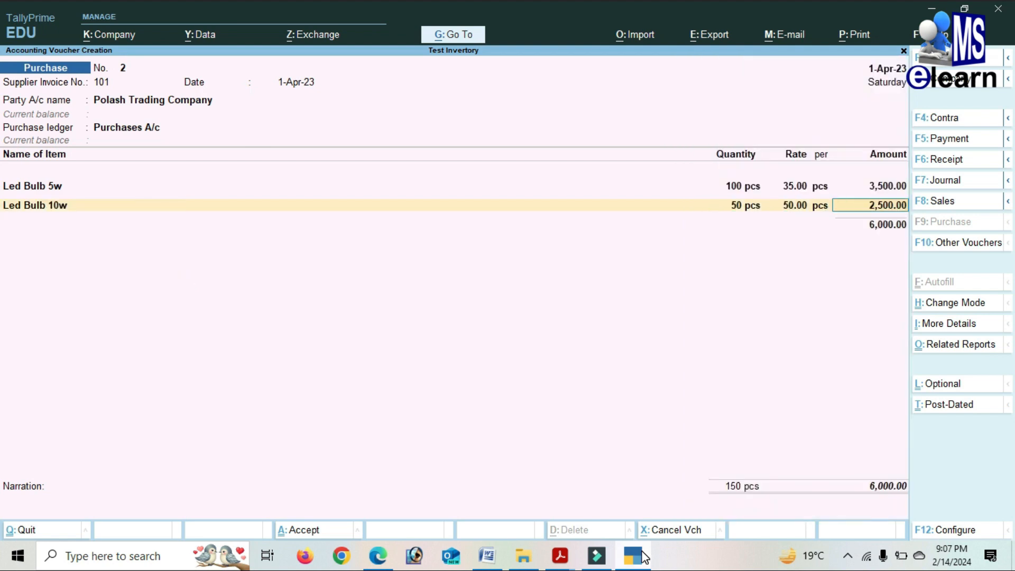
pyautogui.press('Return')
pyautogui.press('Return')
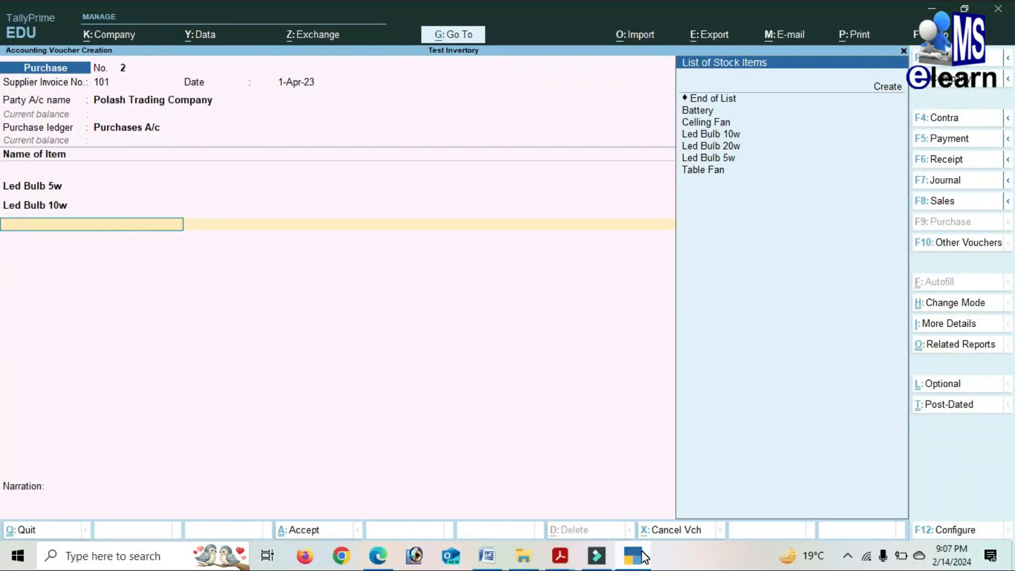
# Add Led Bulb 20w to the purchase voucher with quantity 50 pcs at rate 70, keeping GST details as per Masters/Company.
pyautogui.press('Down')
pyautogui.press('Down')
pyautogui.press('Down')
pyautogui.press('Down')
pyautogui.press('Return')
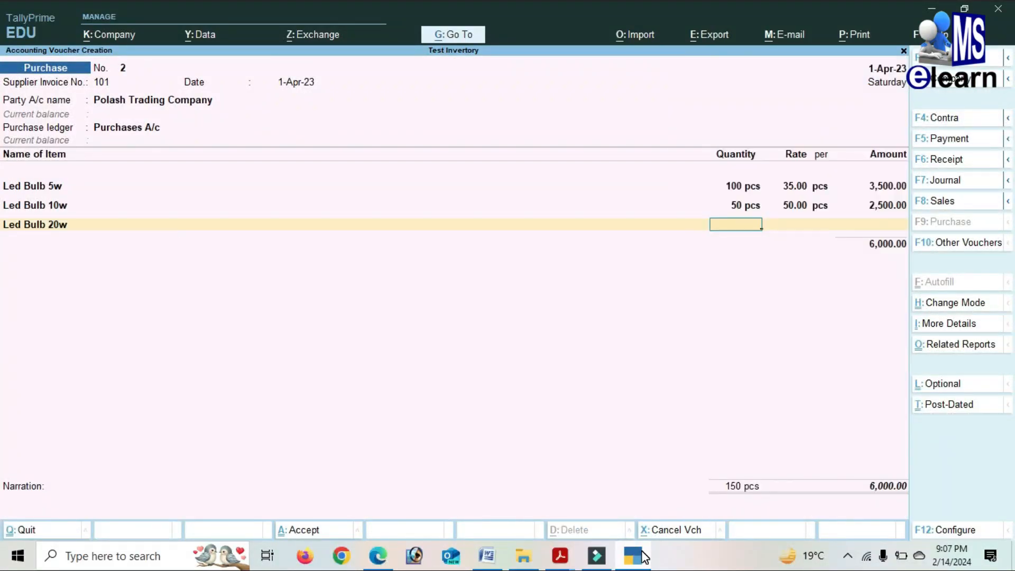
pyautogui.write('50')
pyautogui.press('Return')
pyautogui.write('70')
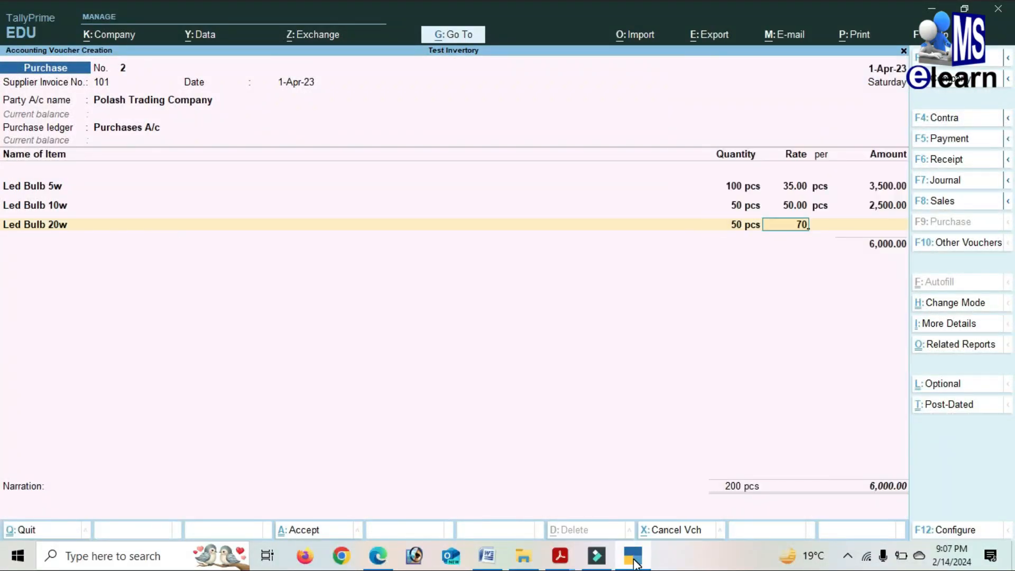
pyautogui.press('Return')
pyautogui.press('Return')
pyautogui.press('Return')
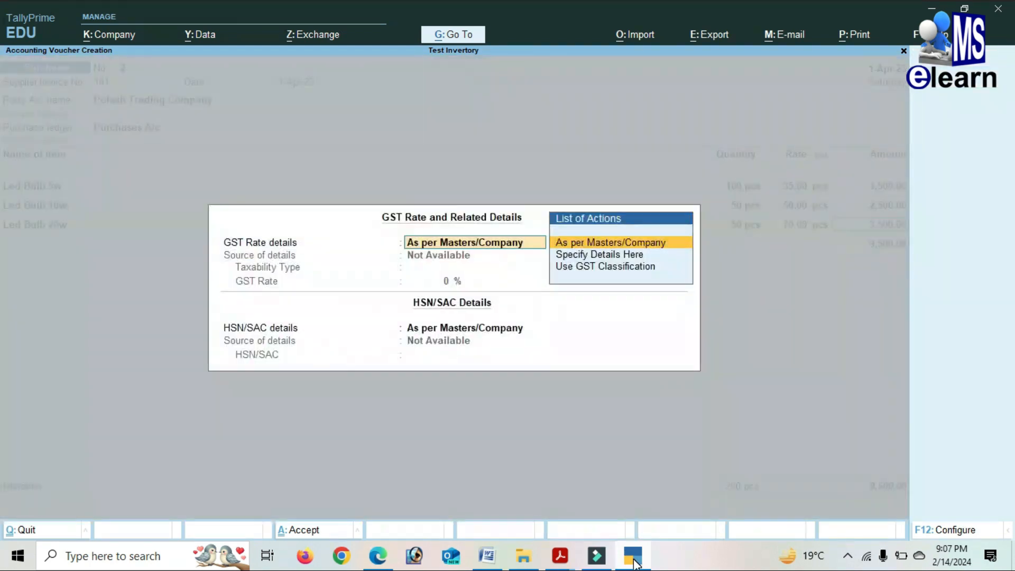
pyautogui.press('Return')
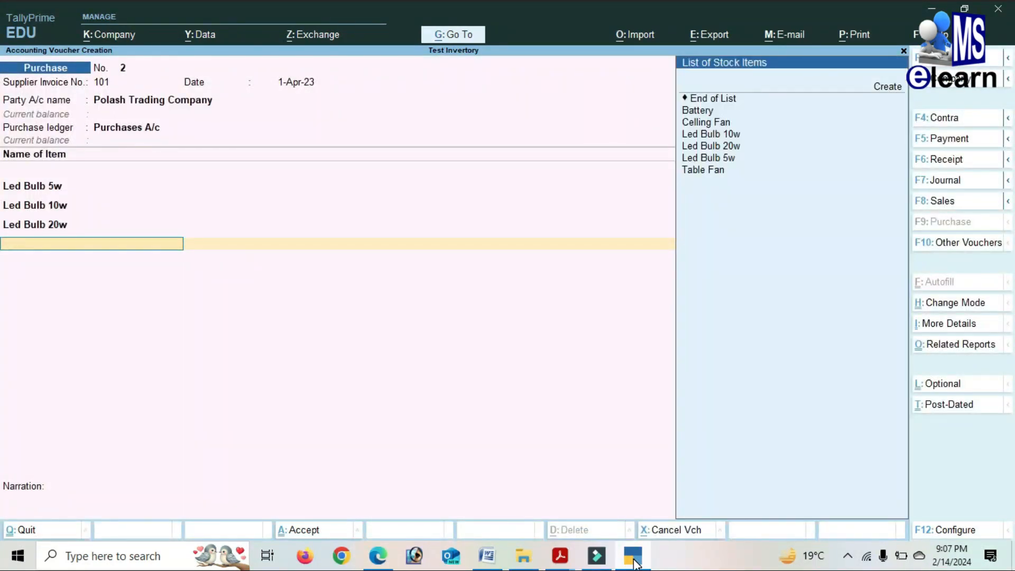
# Add Celling Fan to the purchase voucher with quantity 12 pcs at rate 800, keeping GST details as per Masters/Company.
pyautogui.press('Down')
pyautogui.press('Down')
pyautogui.press('Return')
pyautogui.write('12')
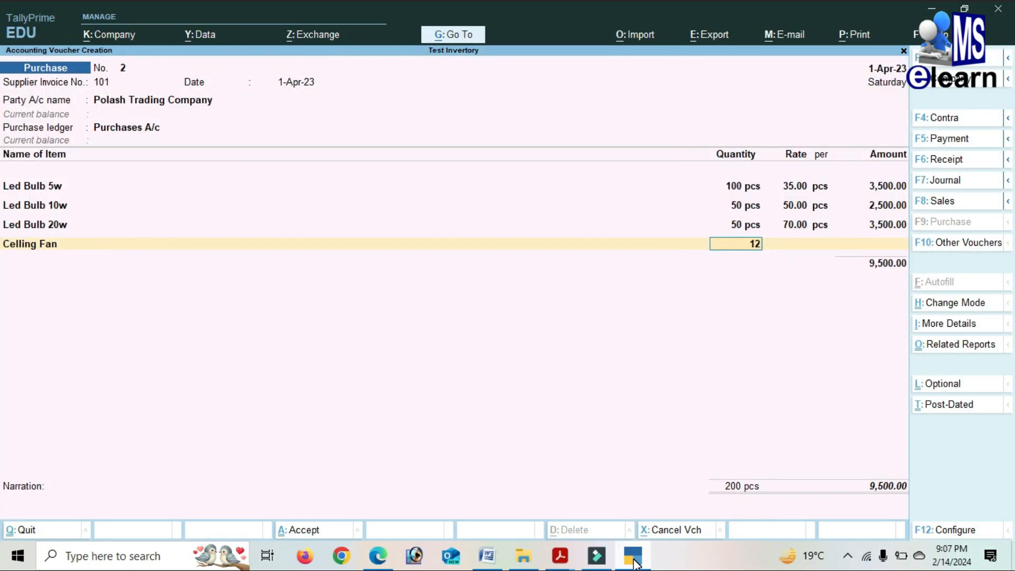
pyautogui.press('Return')
pyautogui.write('800')
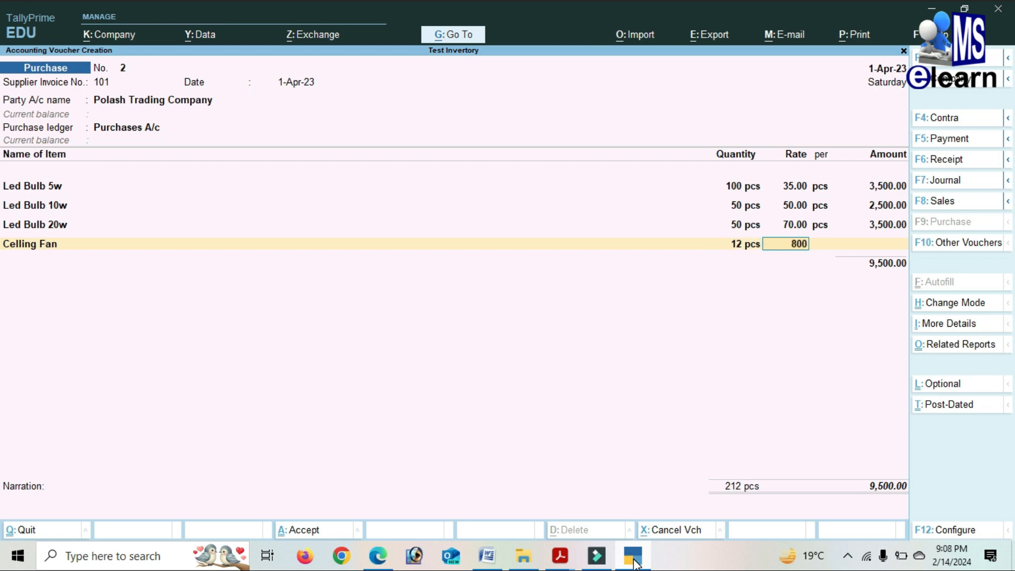
pyautogui.press('Return')
pyautogui.press('Return')
pyautogui.press('Return')
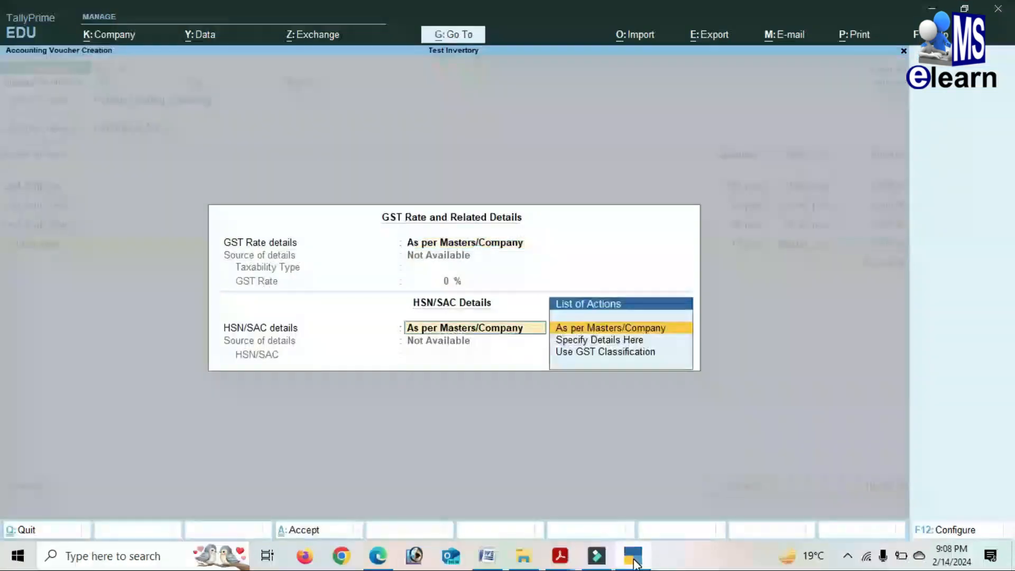
pyautogui.press('Return')
# Add Table Fan to the purchase voucher with quantity 12 pcs at rate 1,200, accepting the default GST details.
pyautogui.press('Down')
pyautogui.press('Down')
pyautogui.press('Down')
pyautogui.press('Down')
pyautogui.press('Down')
pyautogui.press('Down')
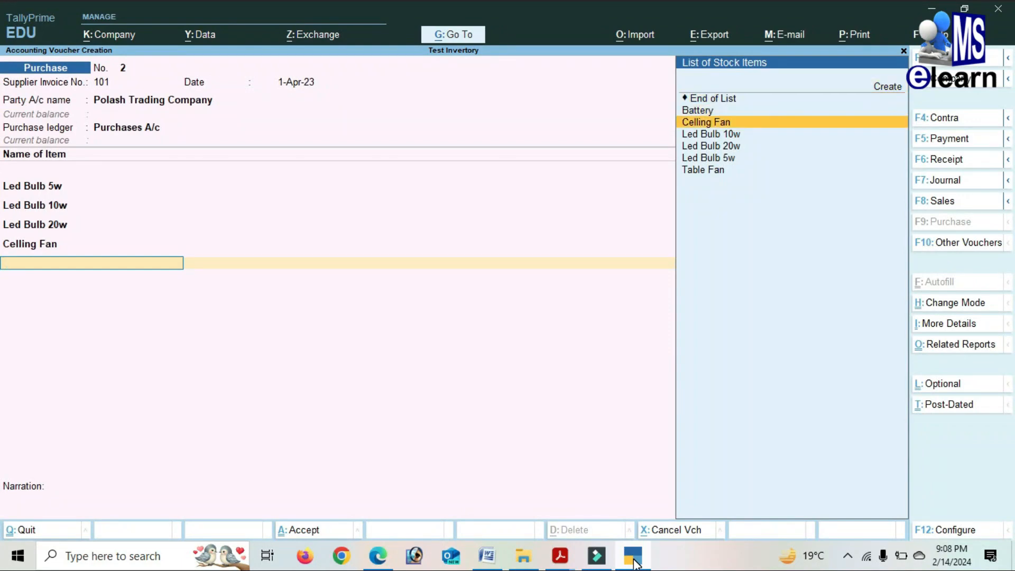
pyautogui.press('Return')
pyautogui.write('12')
pyautogui.press('Return')
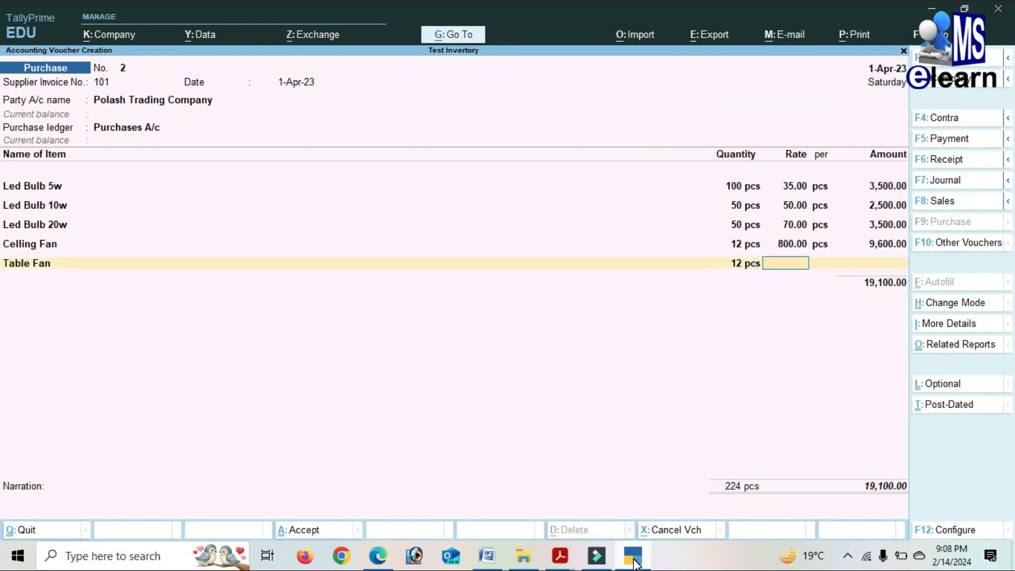
pyautogui.write('1200')
pyautogui.press('Return')
pyautogui.press('Return')
pyautogui.press('Return')
pyautogui.press('Return')
pyautogui.press('Return')
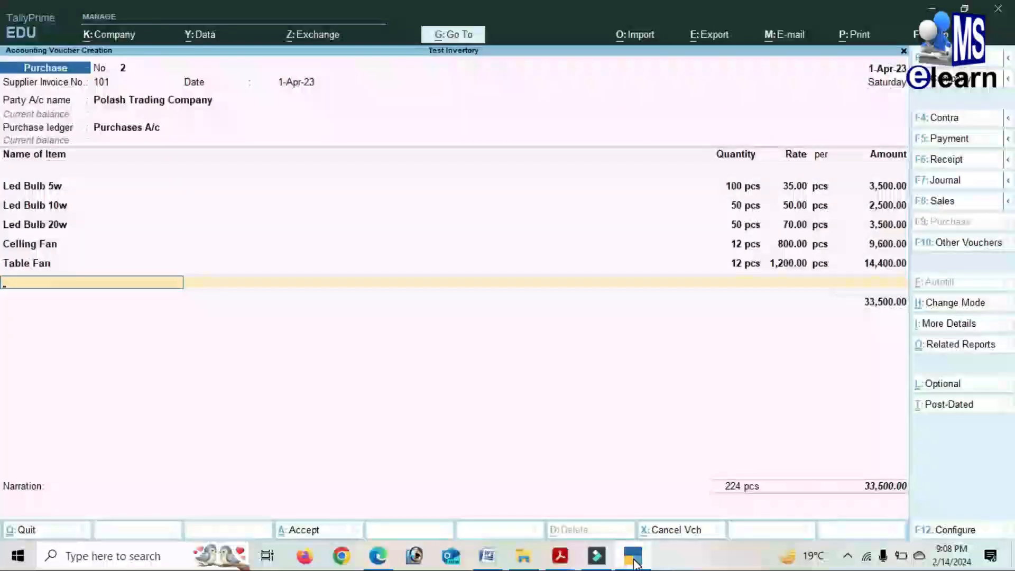
# Add Battery to the purchase voucher with quantity 12 pcs at rate 1,500, keeping GST details as per Masters/Company.
pyautogui.press('Down')
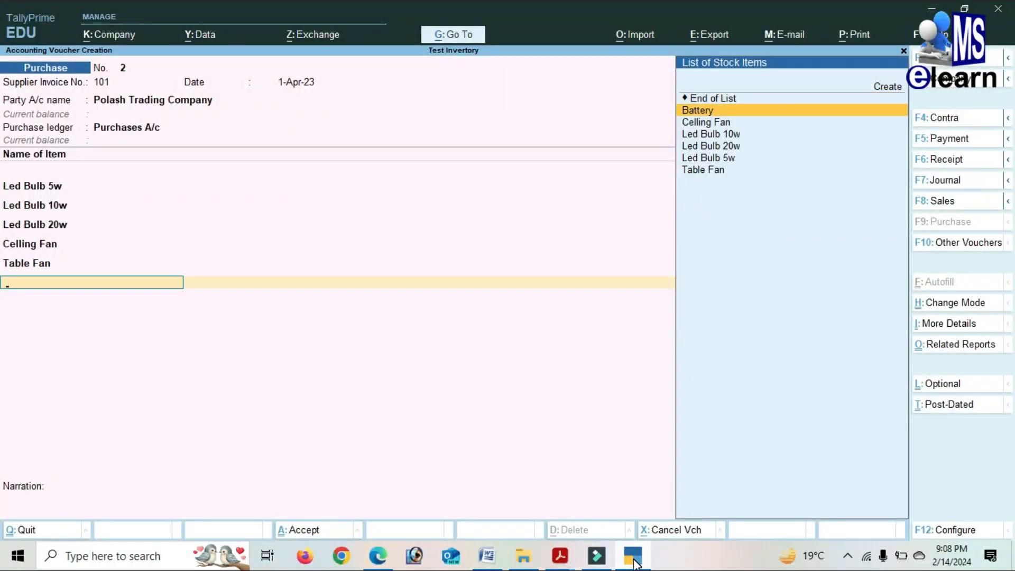
pyautogui.press('Return')
pyautogui.write('12')
pyautogui.press('Return')
pyautogui.write('1500')
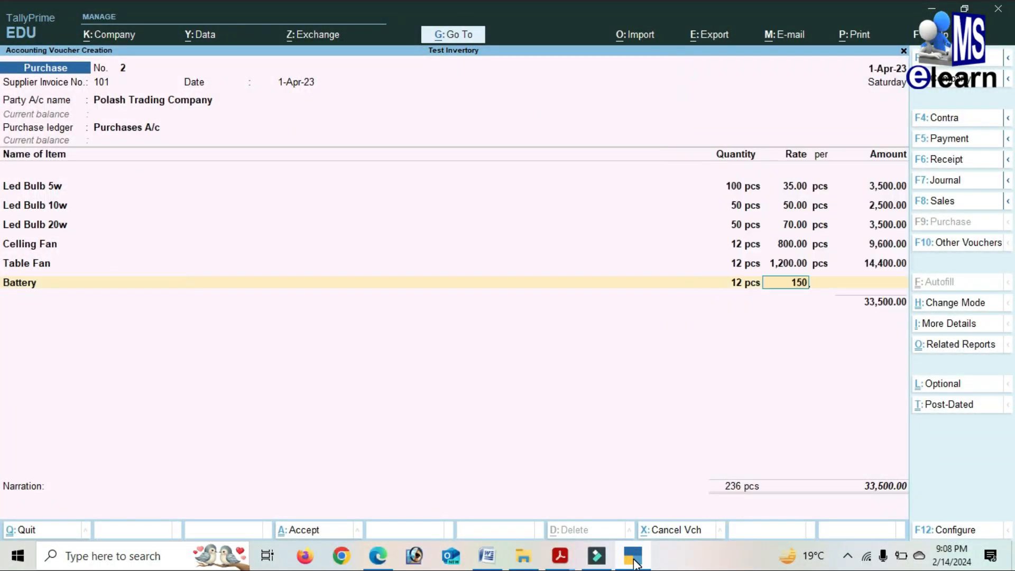
pyautogui.press('Return')
pyautogui.press('Return')
pyautogui.press('Return')
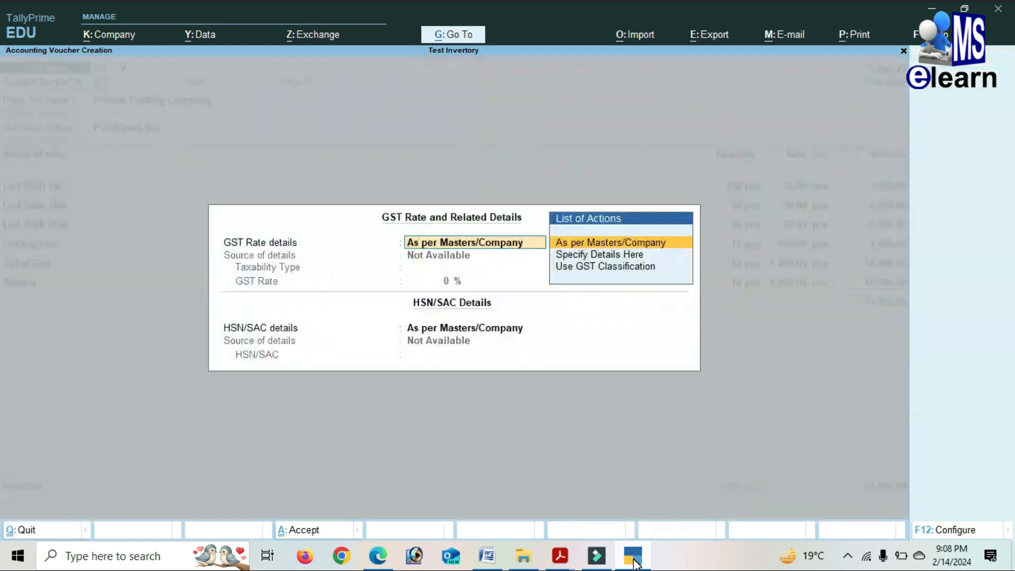
pyautogui.press('Return')
# End the item list and provide GST/e-Way Bill details as Yes, leaving the bill and transport fields at their defaults.
pyautogui.press('Return')
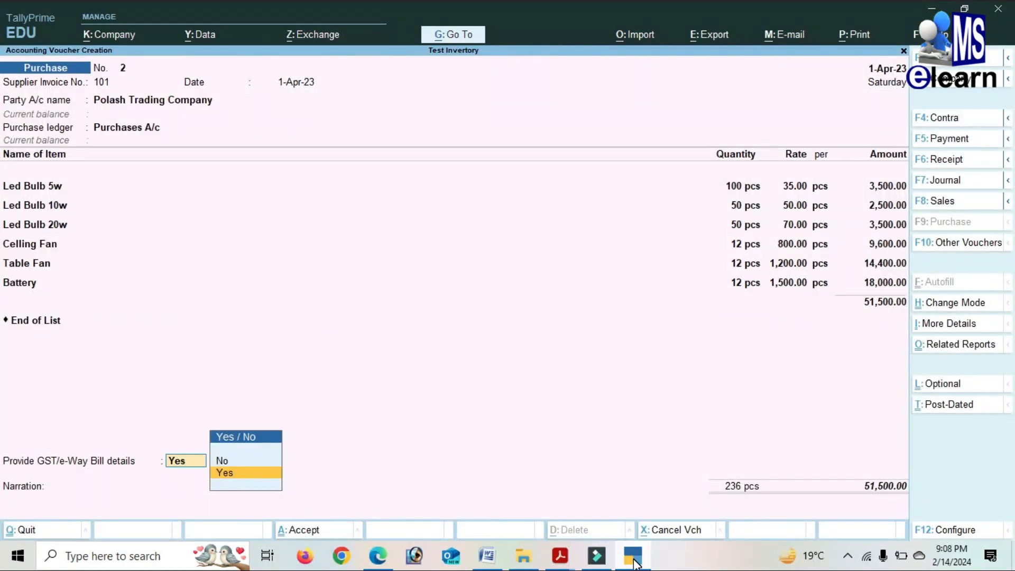
pyautogui.press('Return')
pyautogui.press('Return')
pyautogui.press('Return')
pyautogui.press('Return')
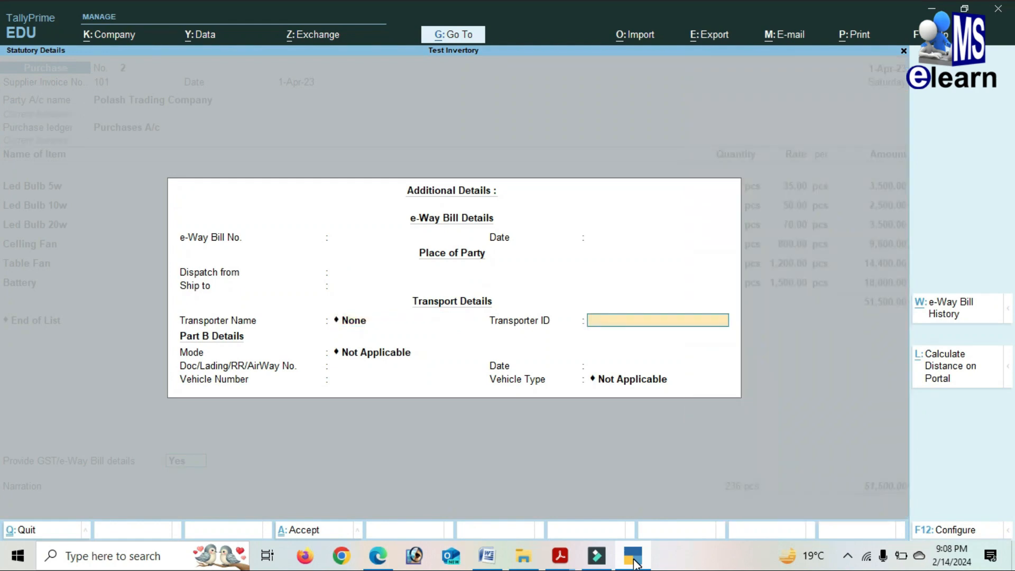
pyautogui.press('Return')
pyautogui.press('Return')
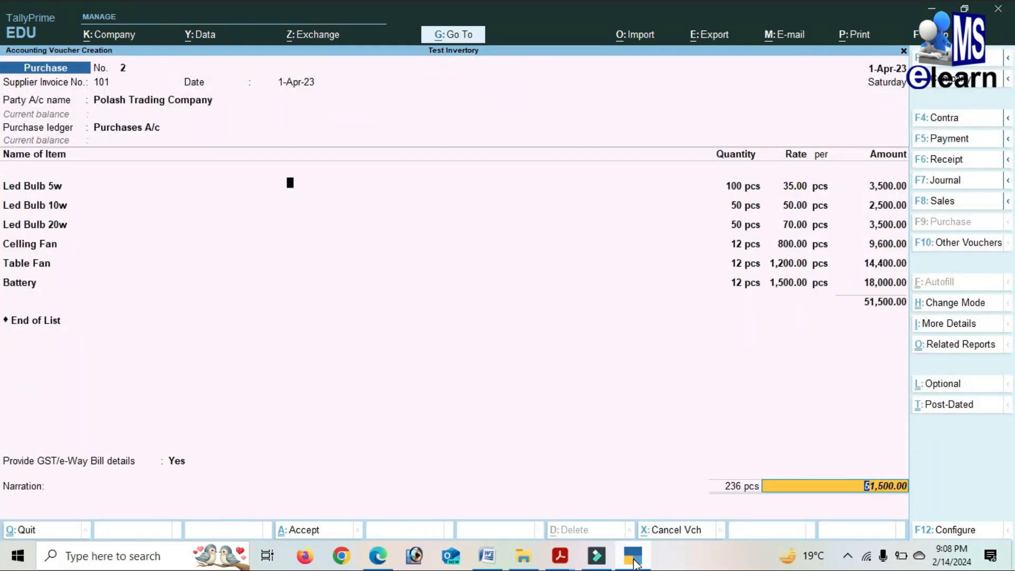
# Allocate 51,500 to Polash Trading Company as New Ref 101 without credit days, and finish the purchase voucher without a narration.
pyautogui.press('Return')
pyautogui.press('Return')
pyautogui.press('Return')
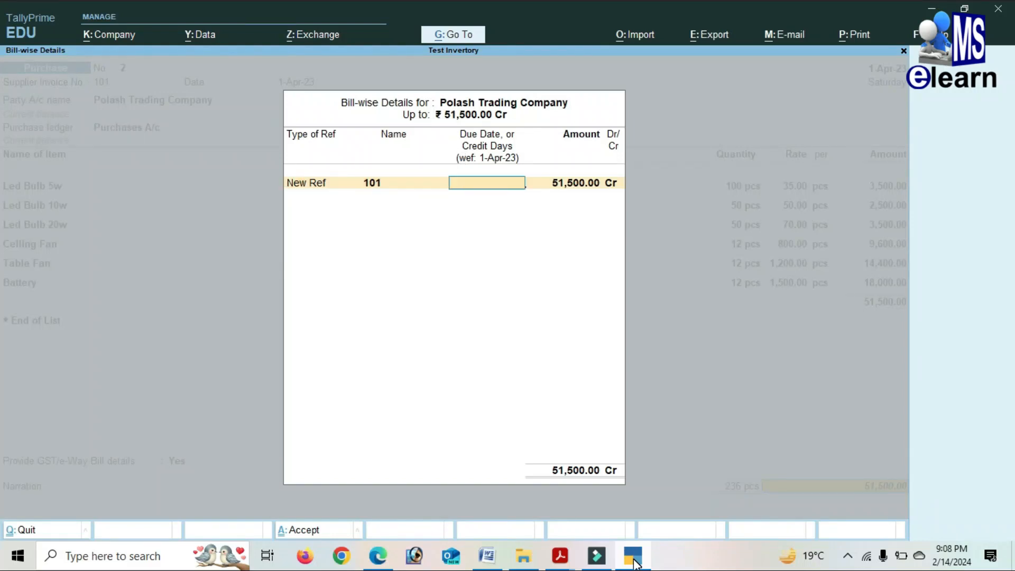
pyautogui.press('Return')
pyautogui.press('Return')
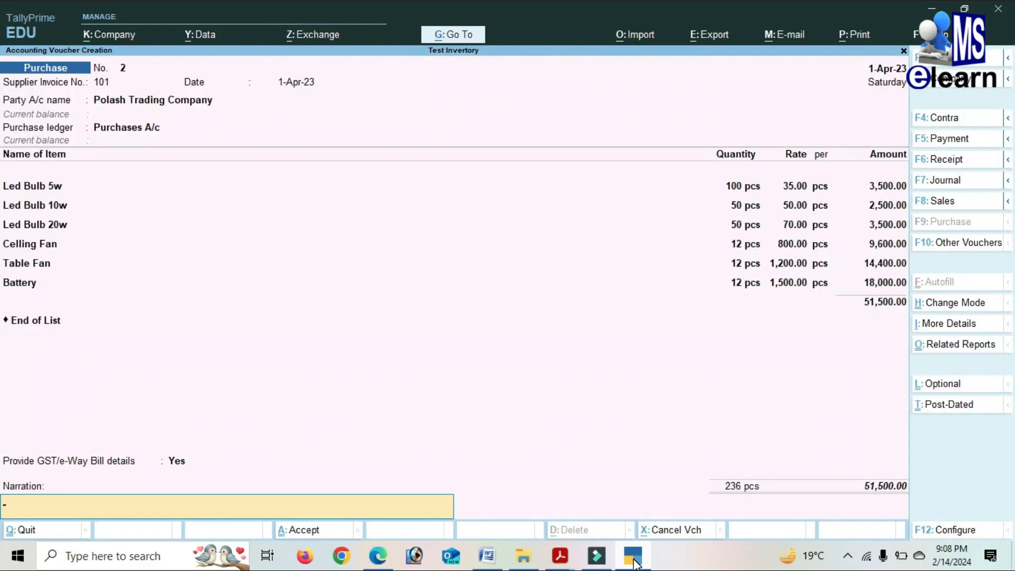
pyautogui.press('Return')
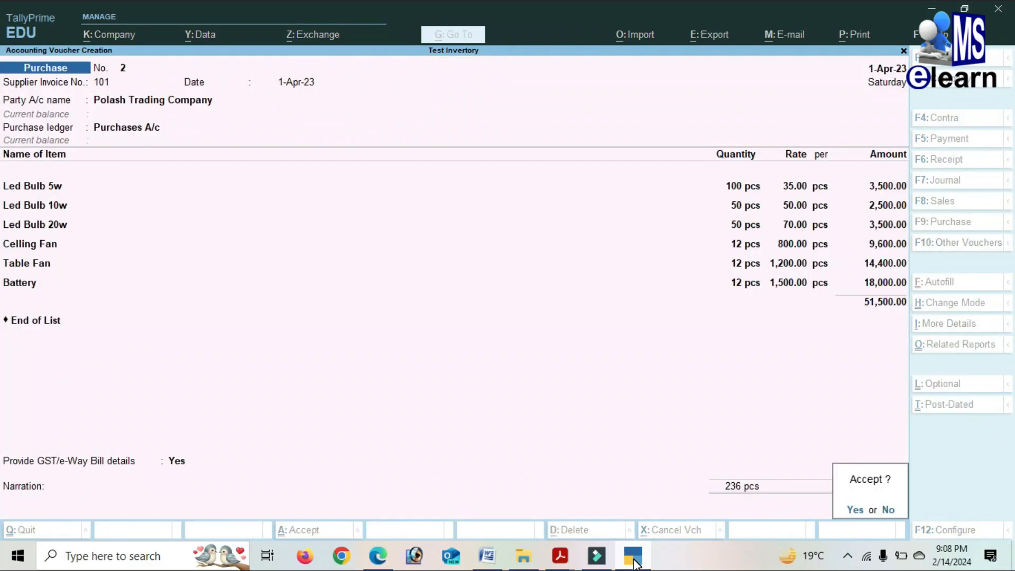
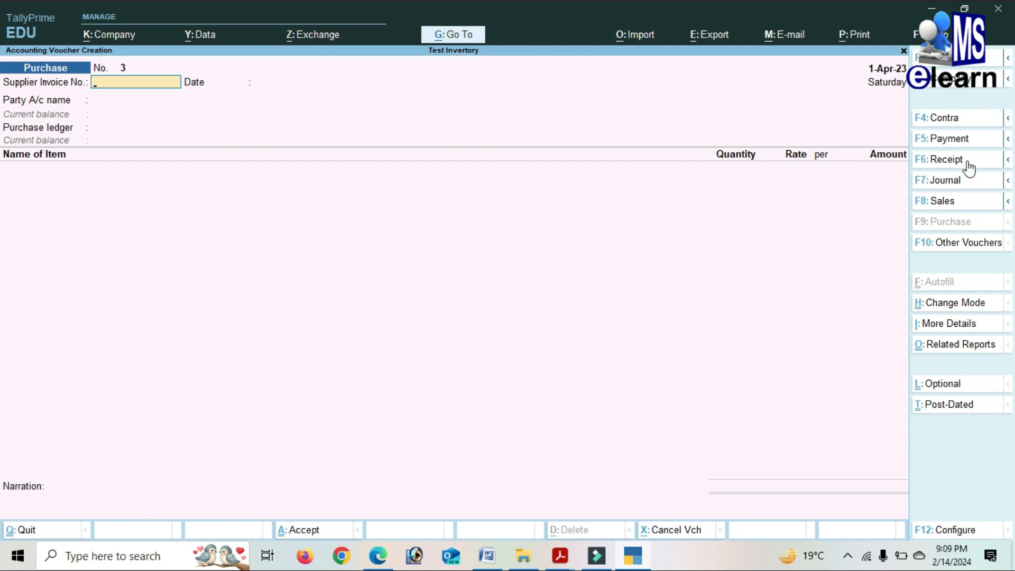
# Start a payment voucher and debit Polash Trading Company with 50,000.
pyautogui.click(945, 139)
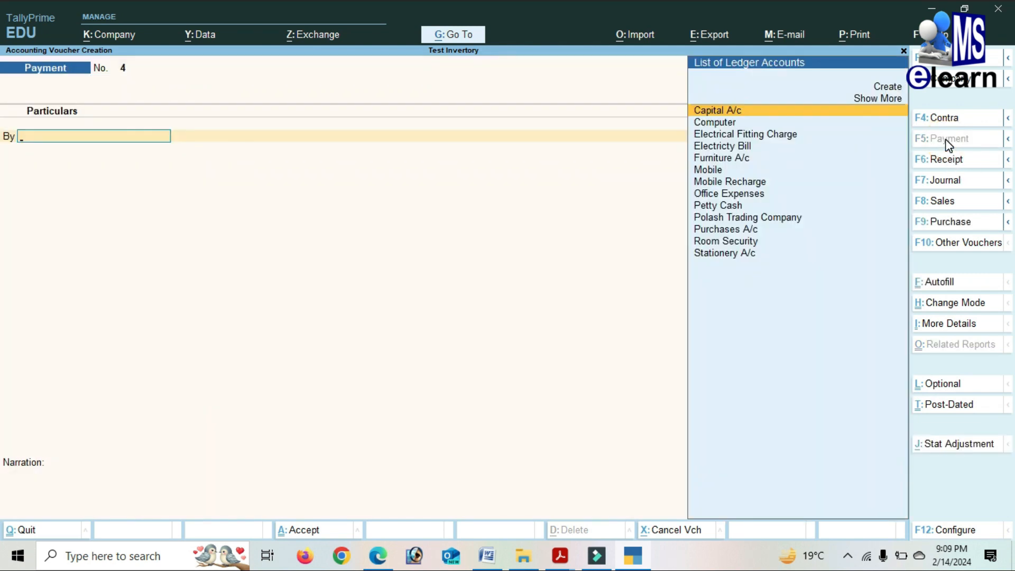
pyautogui.press('Down')
pyautogui.press('Down')
pyautogui.press('Down')
pyautogui.press('Down')
pyautogui.press('Down')
pyautogui.press('Down')
pyautogui.press('Down')
pyautogui.press('Down')
pyautogui.press('Down')
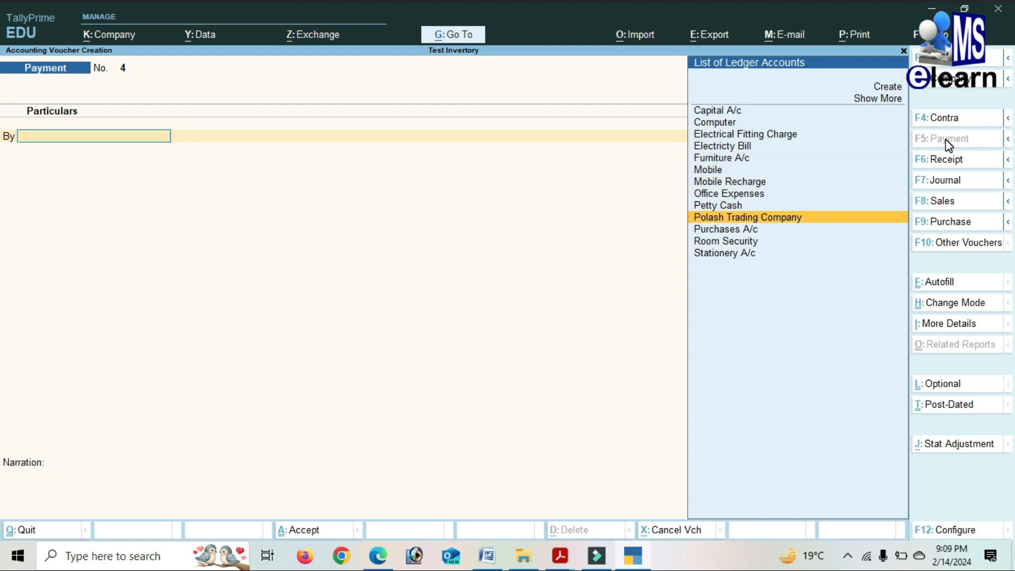
pyautogui.press('Return')
pyautogui.write('50000')
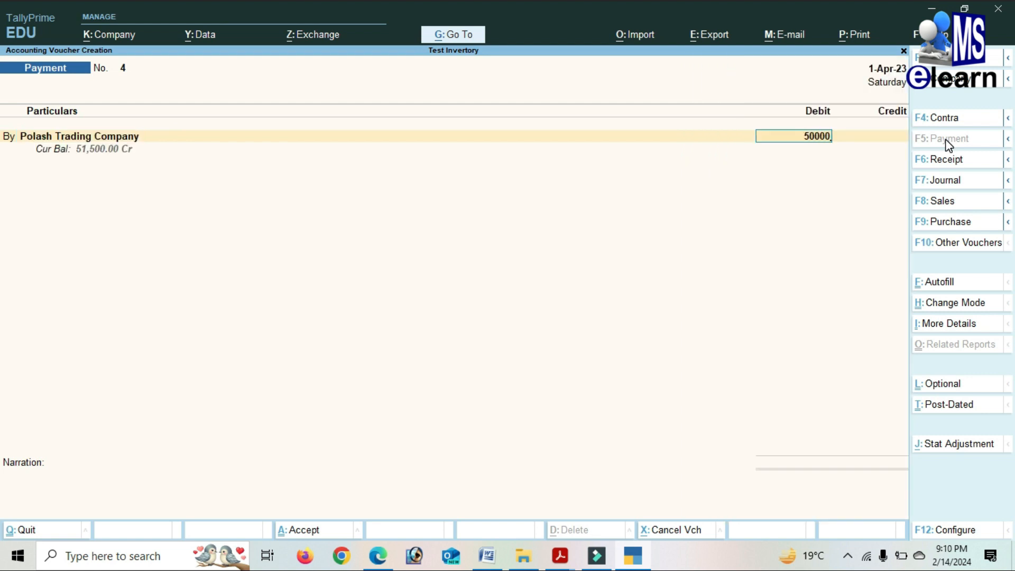
# Allocate the 50,000 payment to Polash Trading Company as Agst Ref against bill 101.
pyautogui.press('Return')
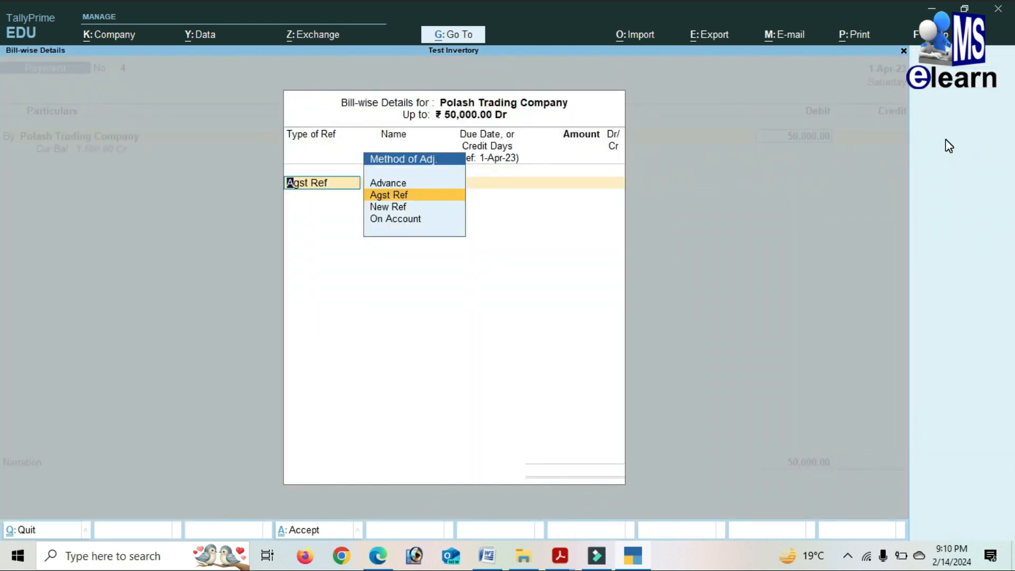
pyautogui.press('Return')
pyautogui.press('Return')
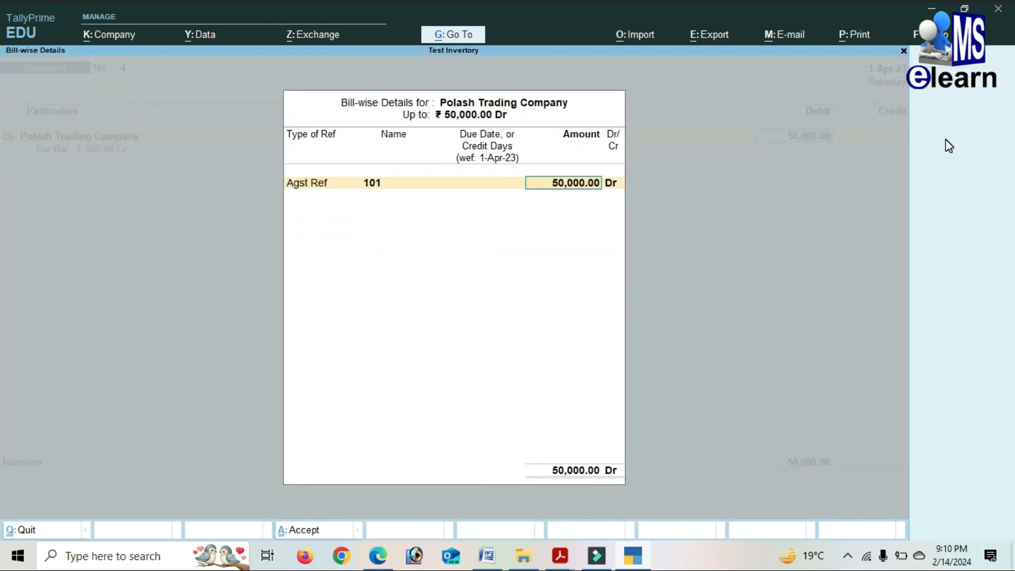
pyautogui.press('Return')
pyautogui.press('Return')
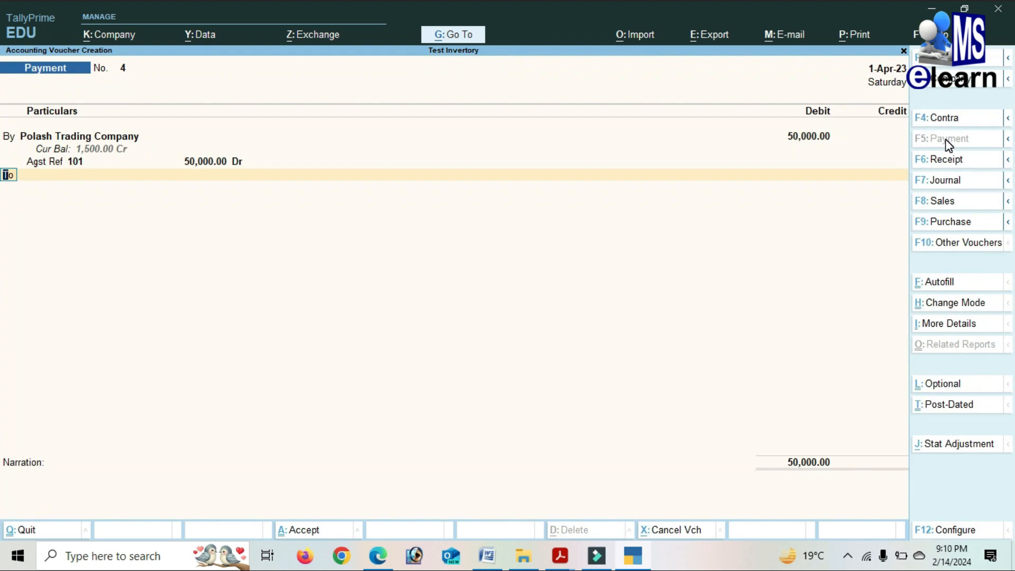
# Credit HDFC Bank with 50,000 in the payment voucher.
pyautogui.press('Down')
pyautogui.press('Down')
pyautogui.press('Down')
pyautogui.press('Down')
pyautogui.press('Down')
pyautogui.press('Down')
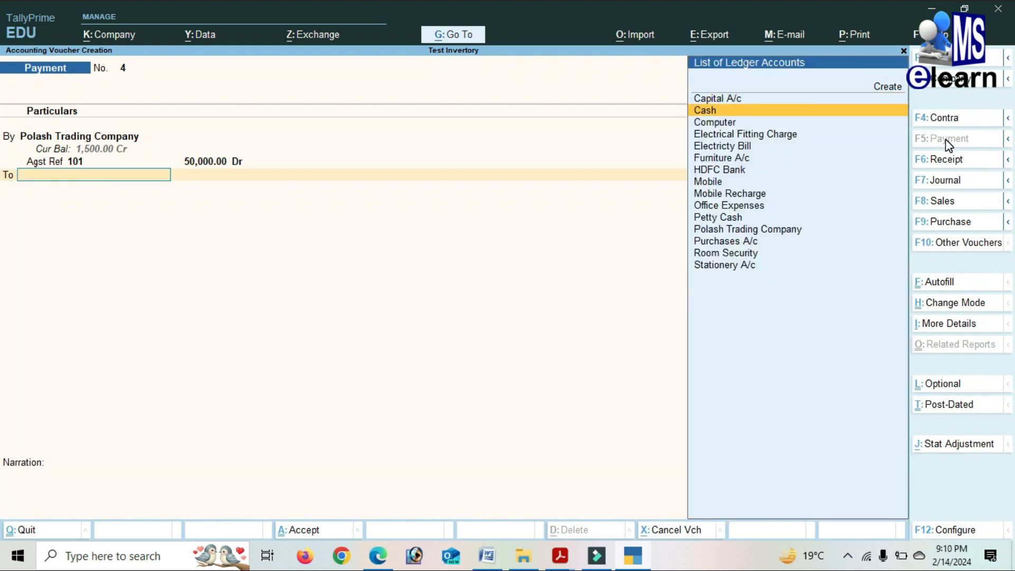
pyautogui.press('Return')
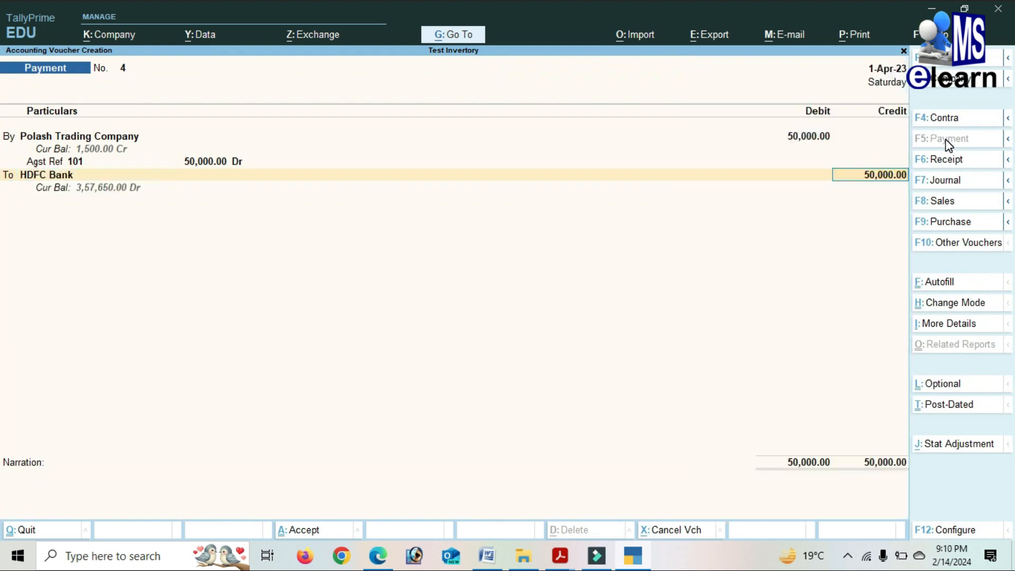
pyautogui.press('Return')
# Allocate the HDFC Bank amount as a cheque without an instrument number, and save the payment voucher without a narration.
pyautogui.press('Return')
pyautogui.press('Return')
pyautogui.press('Return')
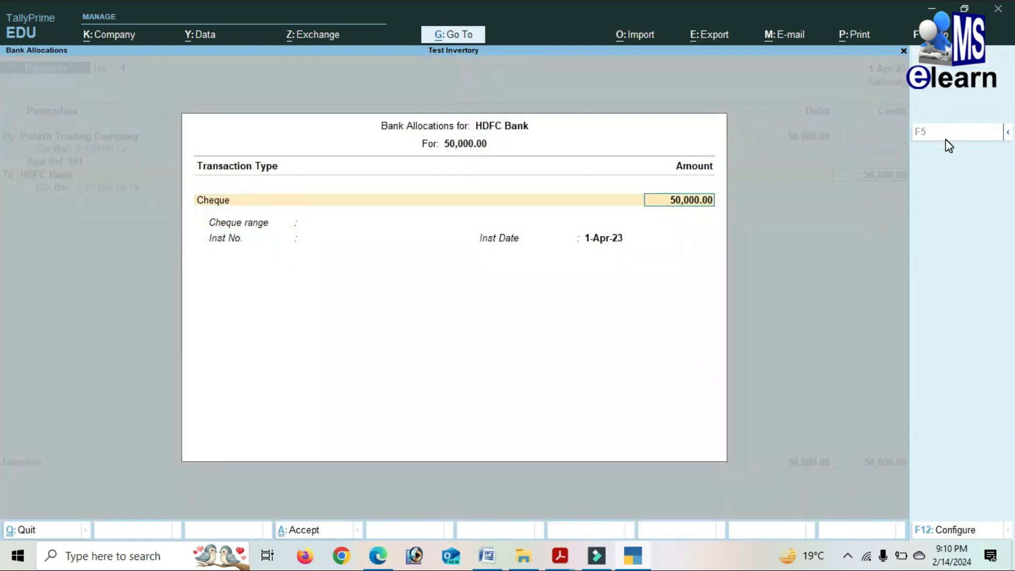
pyautogui.press('Return')
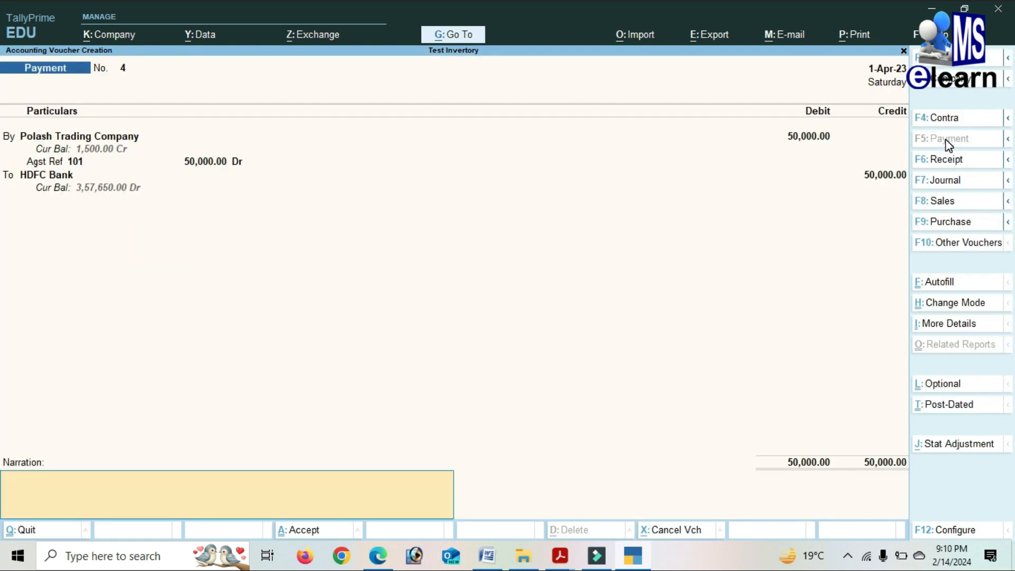
pyautogui.press('Return')
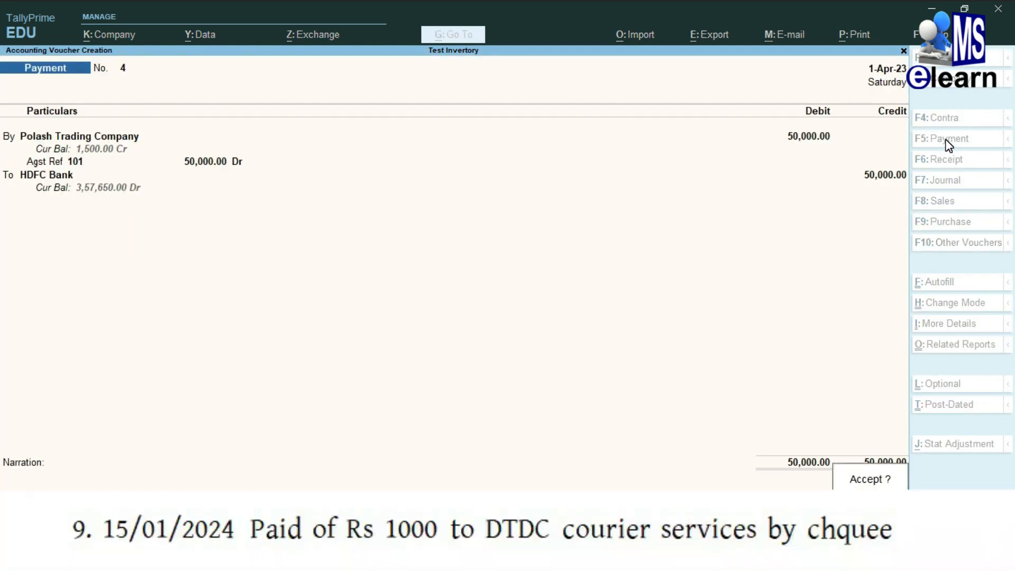
pyautogui.press('Return')
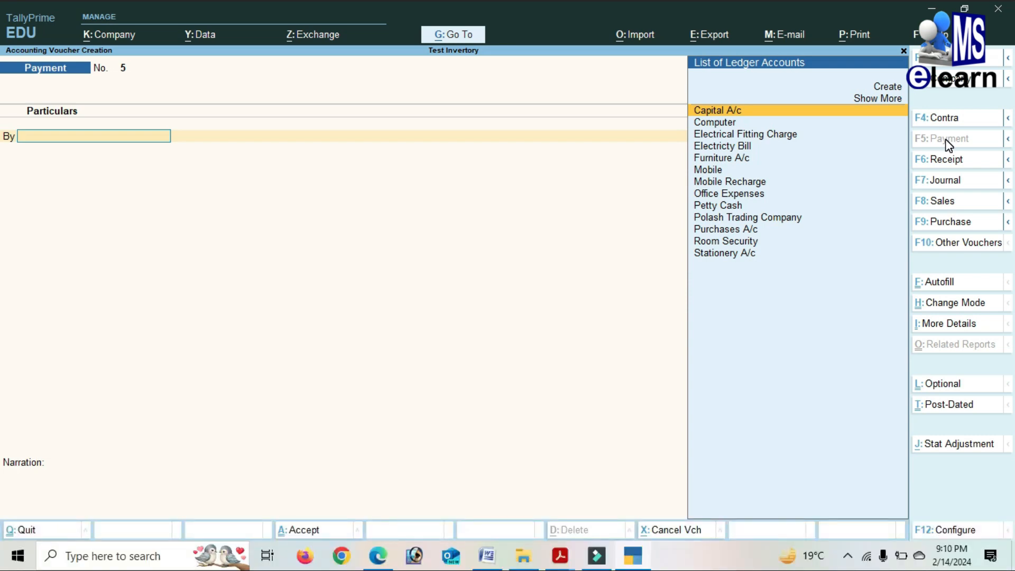
# Create a ledger named Dtdc Courier from the payment voucher and place it under Indirect Expenses.
pyautogui.click(885, 86)
pyautogui.write('Dtdc')
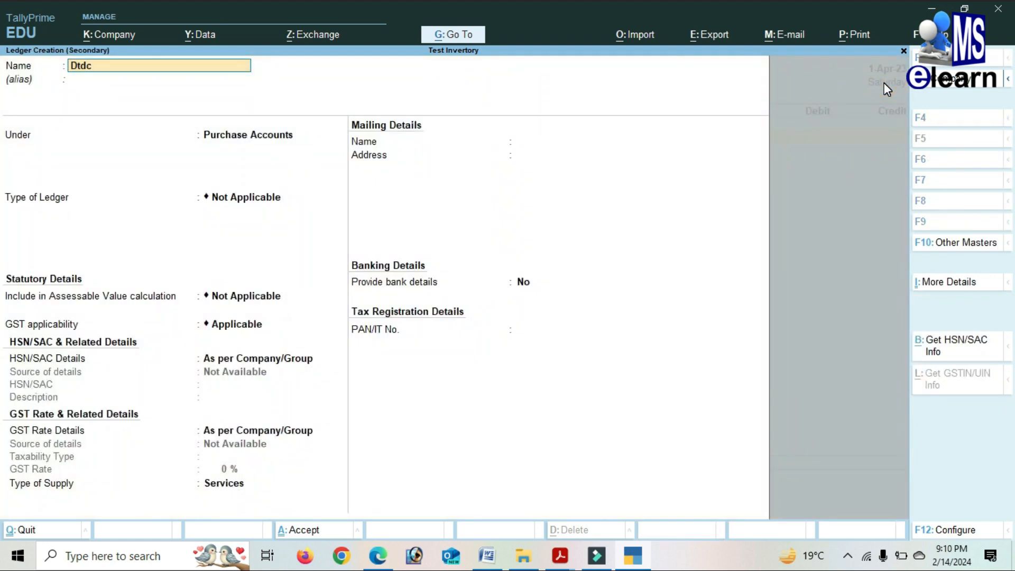
pyautogui.write(' Courier')
pyautogui.press('Return')
pyautogui.press('Return')
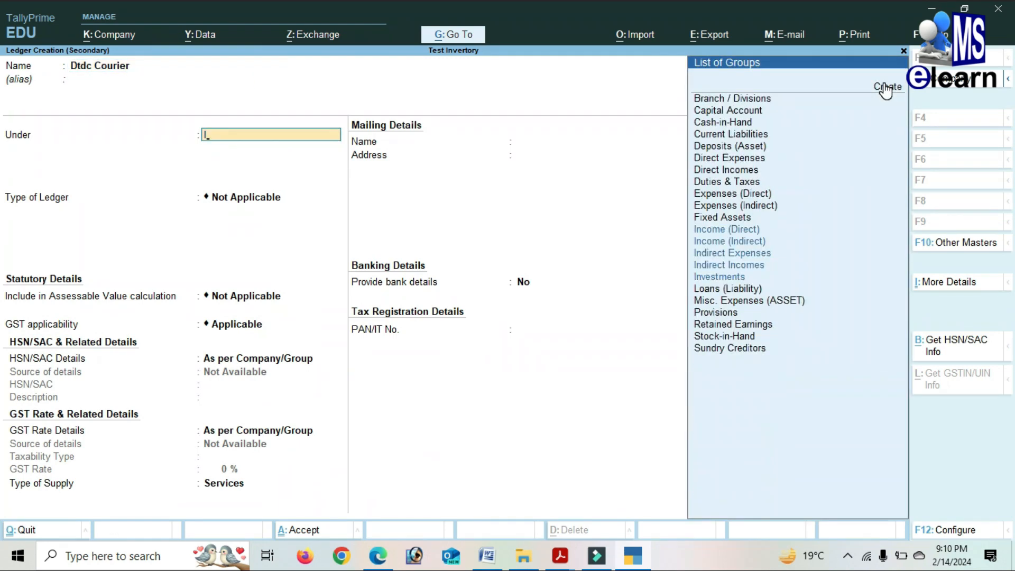
pyautogui.write('I')
pyautogui.press('Down')
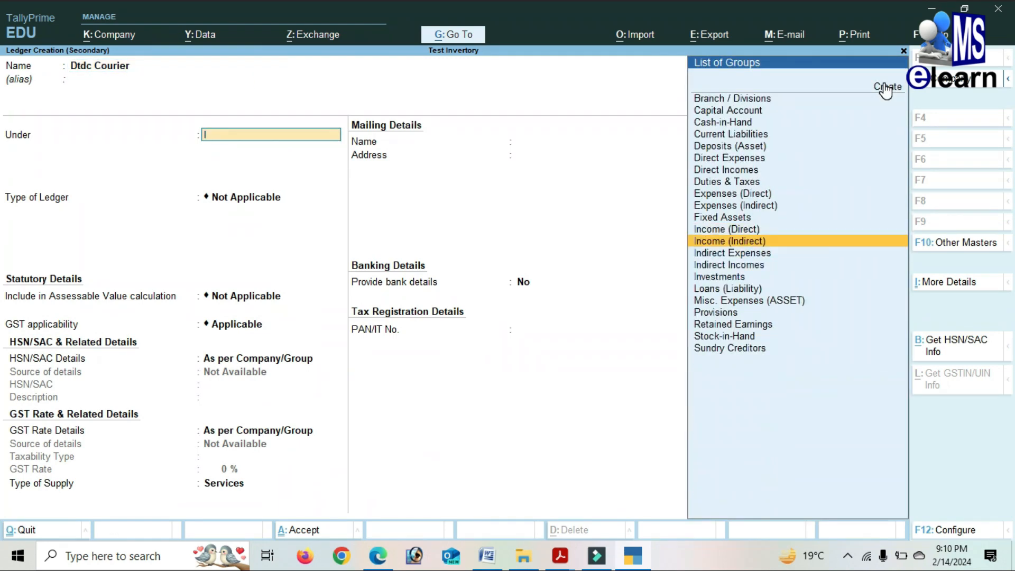
pyautogui.press('Down')
pyautogui.press('Return')
# Keep the remaining Dtdc Courier ledger fields at their defaults, without bank details, and save the ledger.
pyautogui.press('Return')
pyautogui.press('Return')
pyautogui.press('Return')
pyautogui.press('Return')
pyautogui.press('Return')
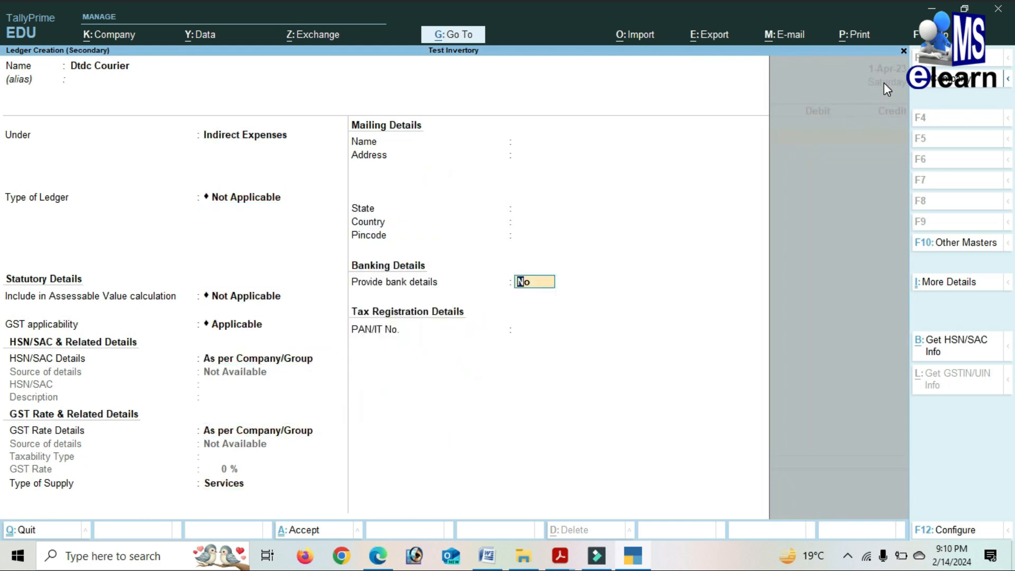
pyautogui.press('Return')
pyautogui.press('Return')
pyautogui.press('Return')
# Debit Dtdc Courier with 1,000, keeping the GST rate and HSN/SAC details As per Masters/Company.
pyautogui.write('1,000')
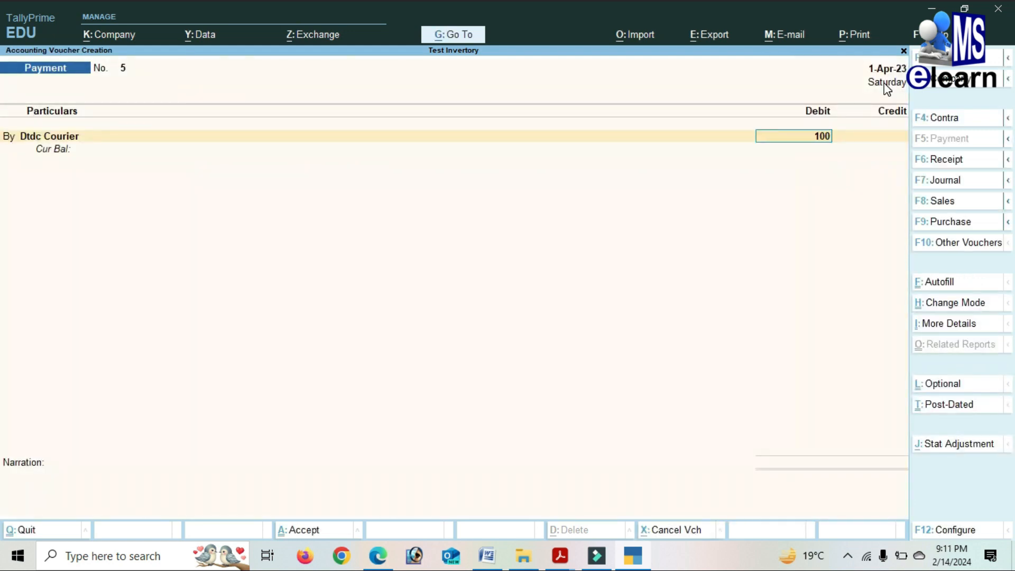
pyautogui.press('Return')
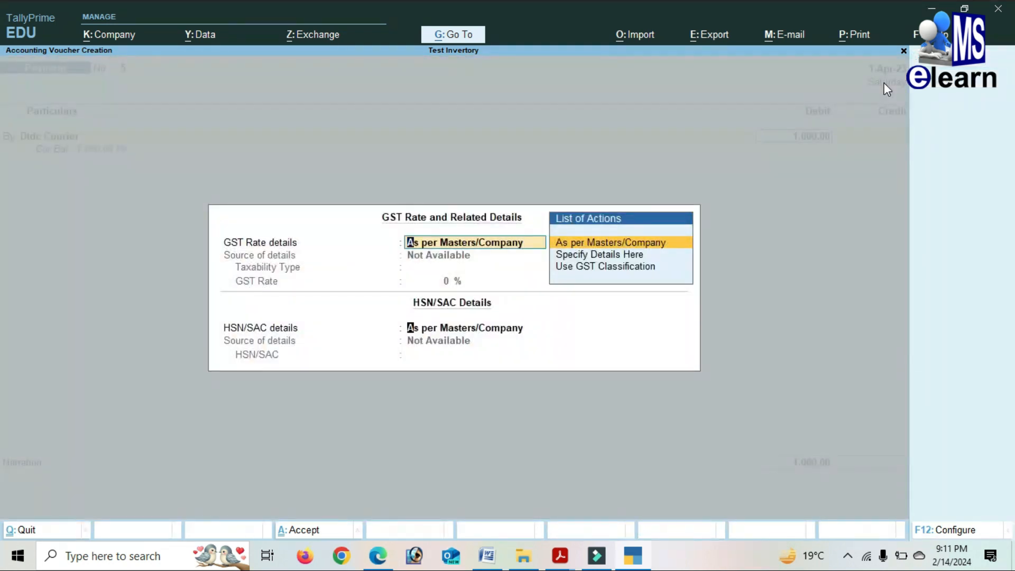
pyautogui.press('Return')
pyautogui.press('Return')
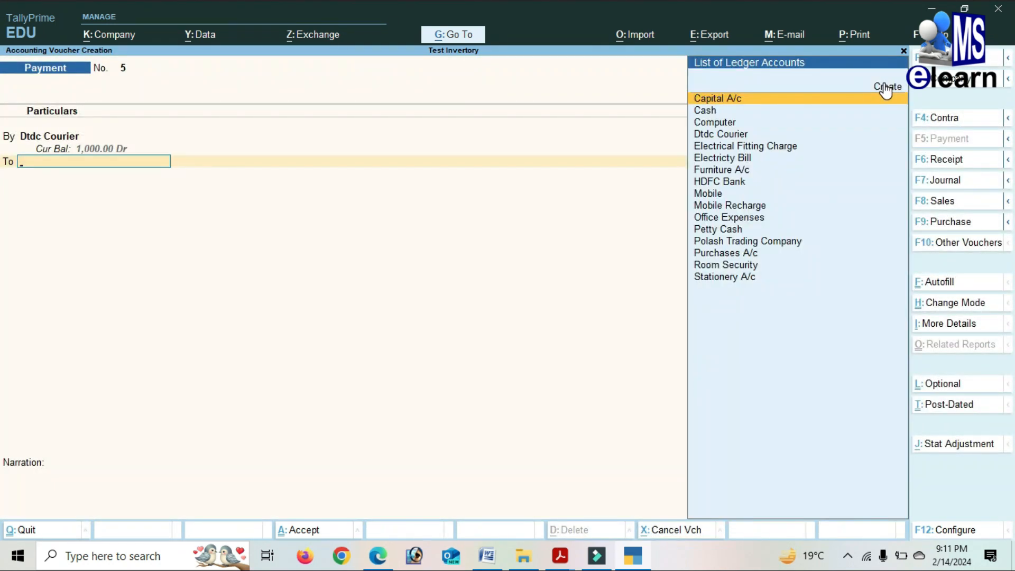
# Credit HDFC Bank with 1,000 in the payment voucher.
pyautogui.press('Down')
pyautogui.press('Down')
pyautogui.press('Down')
pyautogui.press('Down')
pyautogui.press('Down')
pyautogui.press('Down')
pyautogui.press('Down')
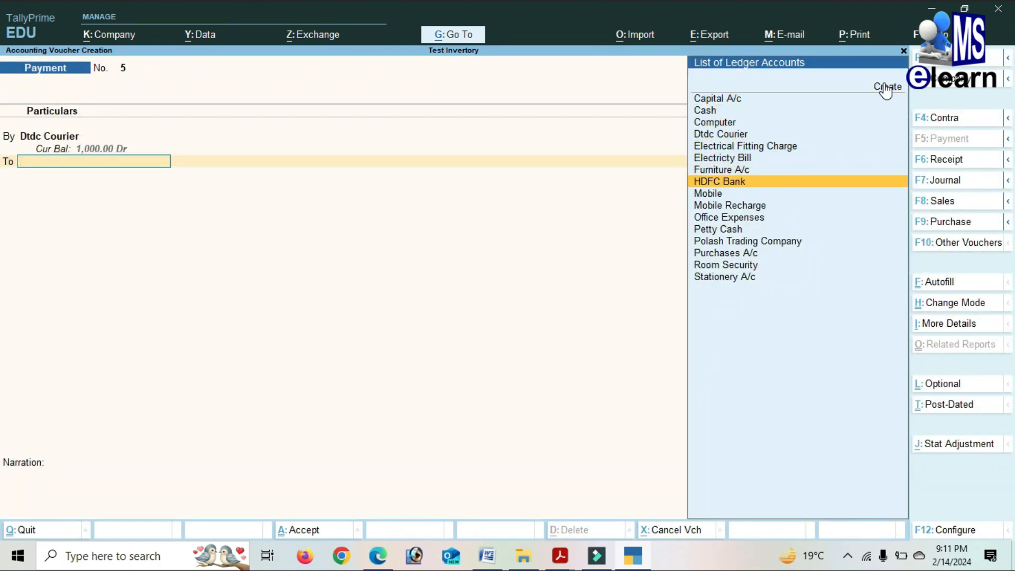
pyautogui.press('Return')
pyautogui.press('Return')
# Allocate the 1,000 from HDFC Bank as a cheque without an instrument number, and save the payment voucher without a narration.
pyautogui.press('Return')
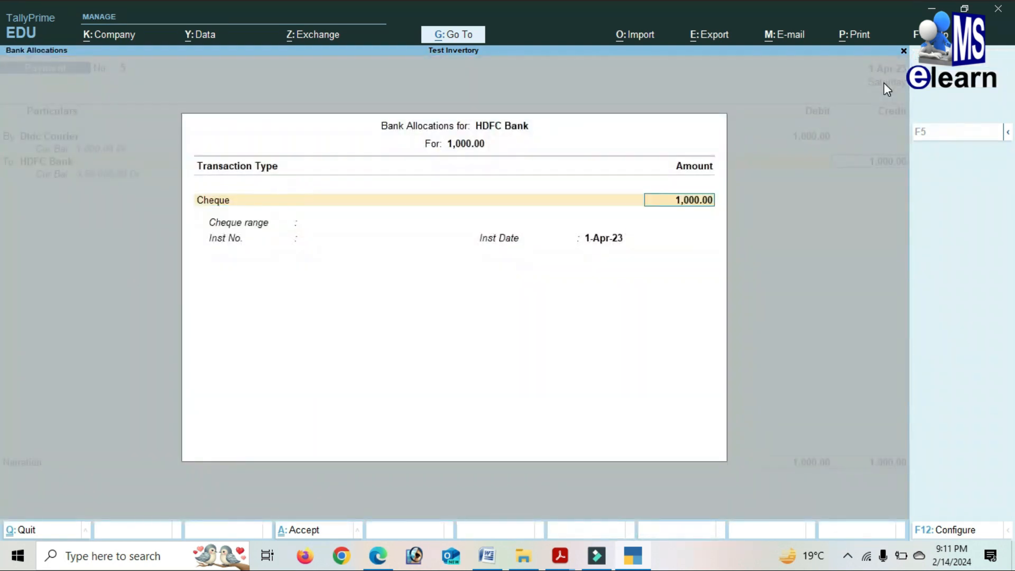
pyautogui.press('Return')
pyautogui.press('Return')
pyautogui.press('Return')
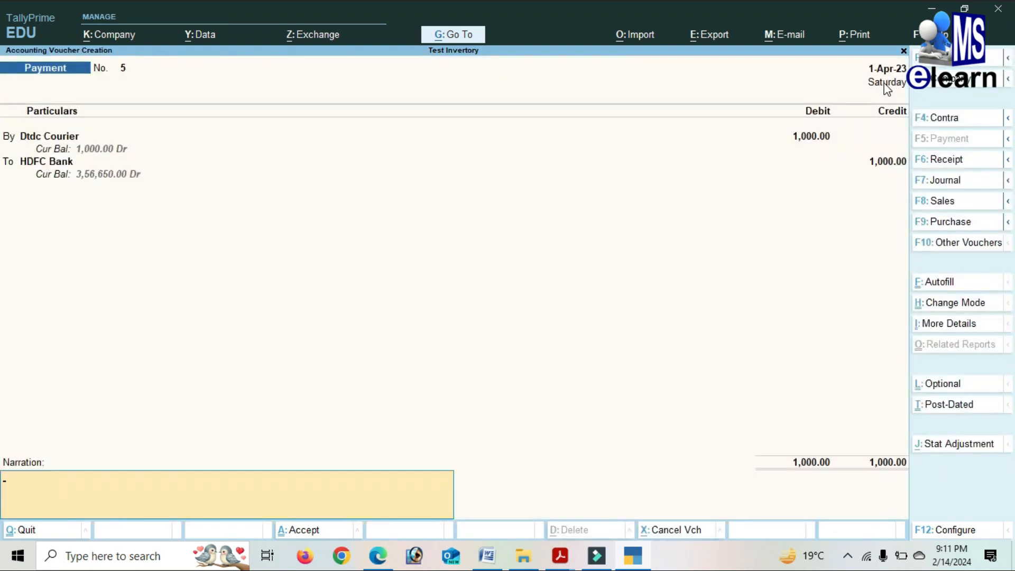
pyautogui.press('Return')
pyautogui.press('Return')
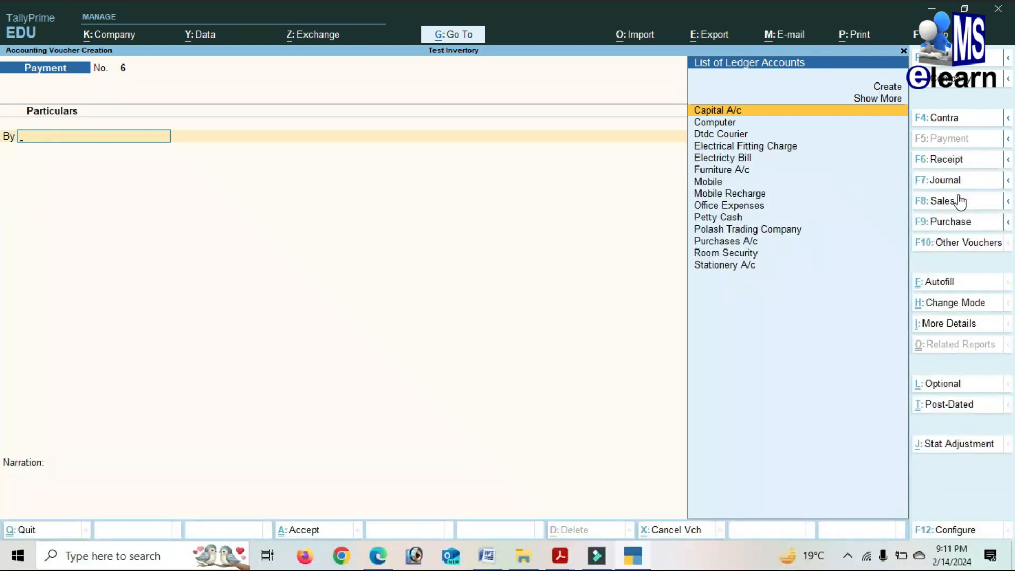
# Start a sales voucher and create a party ledger named M/s Narayan under Sundry Creditors.
pyautogui.click(953, 201)
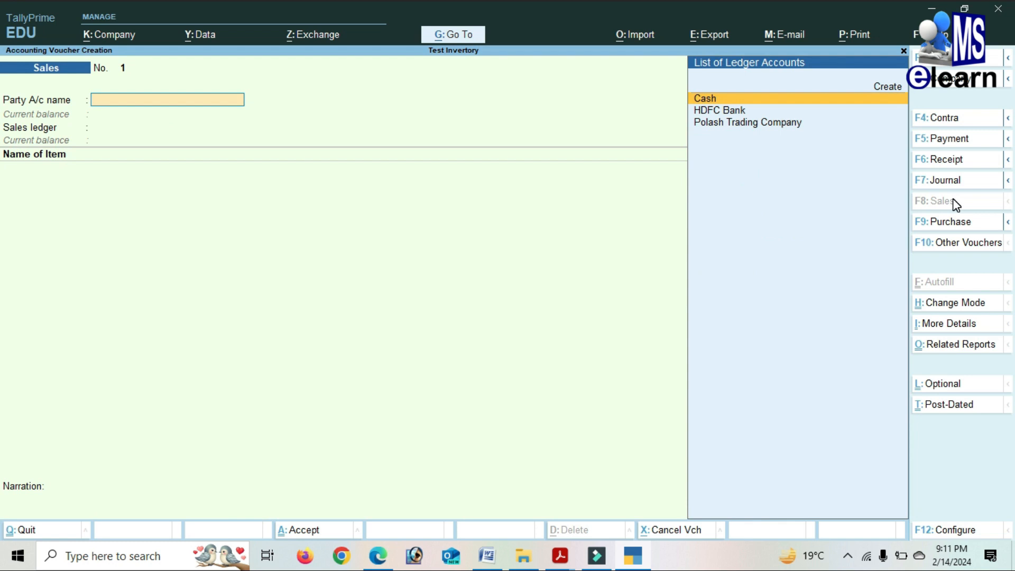
pyautogui.click(877, 87)
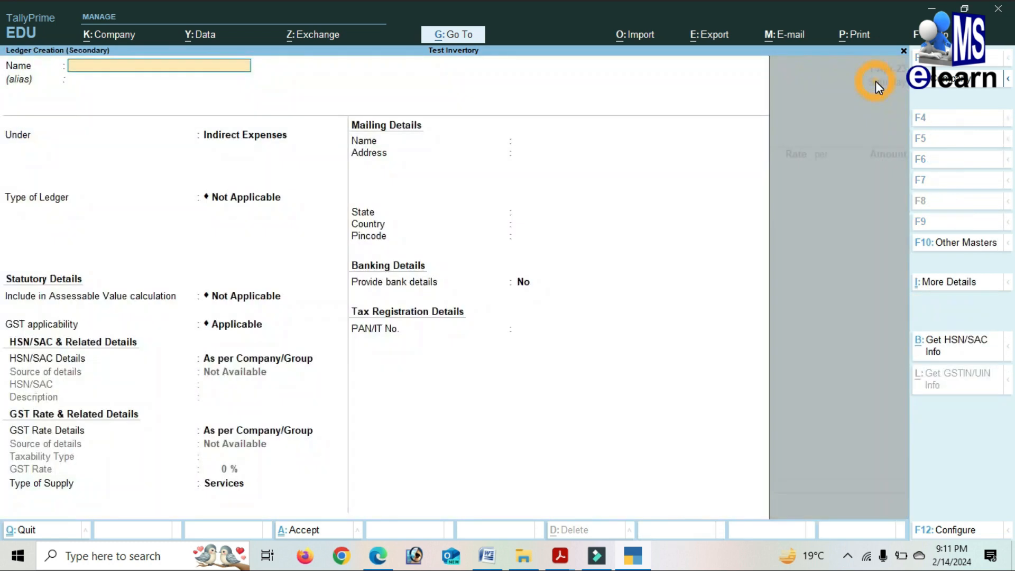
pyautogui.write('M/s Narayan')
pyautogui.press('Return')
pyautogui.write('S')
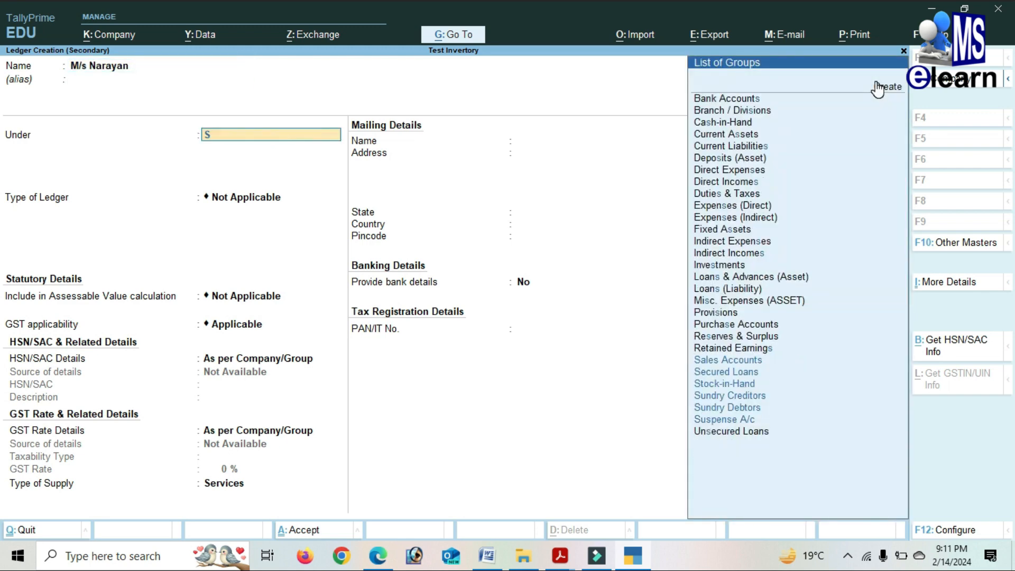
pyautogui.press('Down')
pyautogui.press('Down')
pyautogui.press('Down')
pyautogui.press('Return')
# Keep the default bill-by-bill, mailing, banking and tax registration details for M/s Narayan and save the ledger.
pyautogui.press('Return')
pyautogui.press('Return')
pyautogui.press('Return')
pyautogui.press('Return')
pyautogui.press('Return')
pyautogui.press('Return')
pyautogui.press('Return')
pyautogui.press('Return')
pyautogui.press('Return')
pyautogui.press('Return')
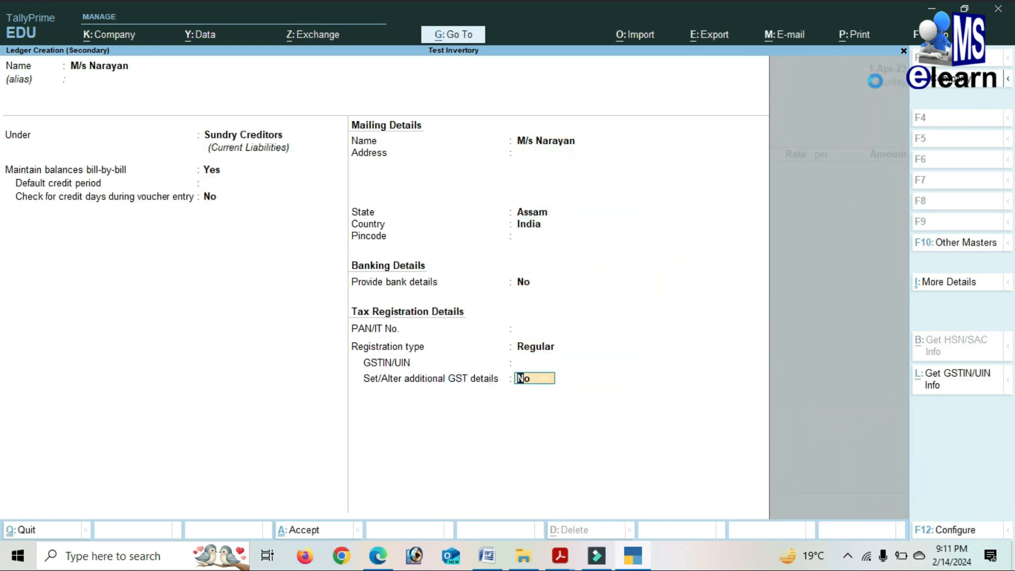
pyautogui.press('Return')
pyautogui.press('Return')
# Use M/s Narayan as the sales voucher's party and buyer, accepting the default party details with Assam as place of supply.
pyautogui.press('Return')
pyautogui.press('Return')
pyautogui.press('Return')
pyautogui.press('Return')
pyautogui.press('Return')
pyautogui.press('Return')
pyautogui.press('Return')
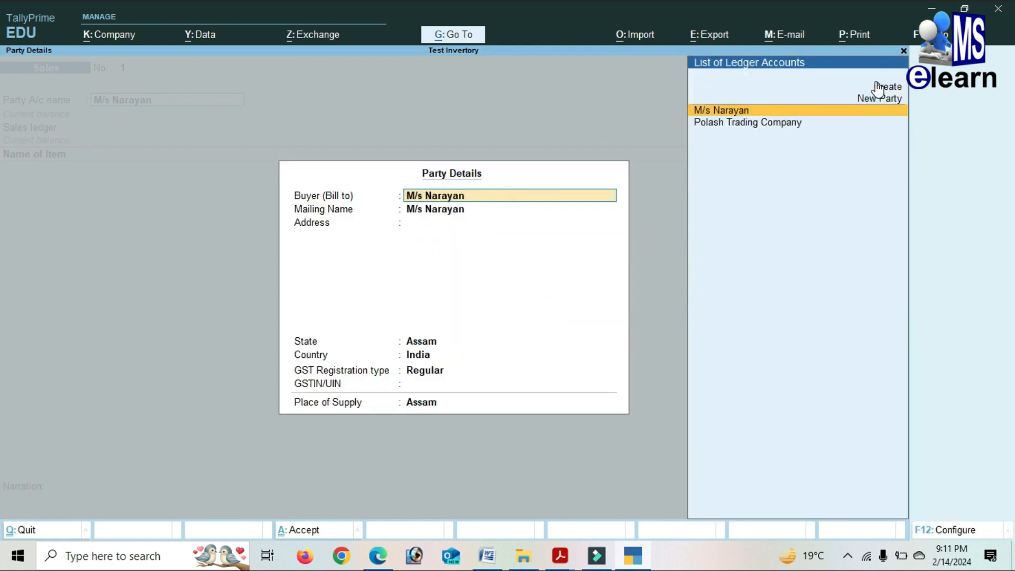
pyautogui.press('Return')
pyautogui.press('Return')
pyautogui.press('Return')
pyautogui.press('Return')
pyautogui.press('Return')
pyautogui.press('Return')
pyautogui.press('Return')
pyautogui.press('Return')
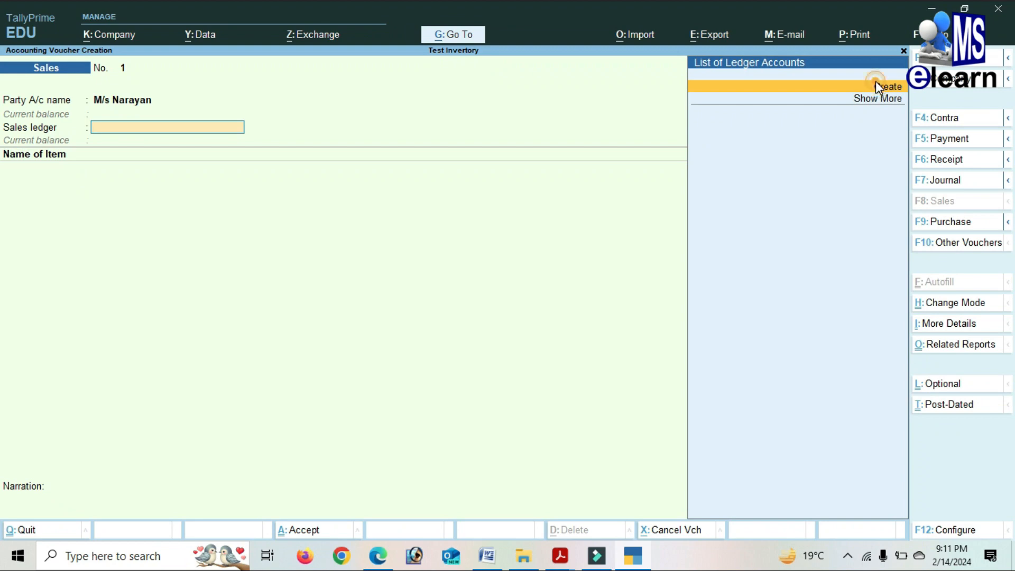
# Create a sales ledger named Sales A/c and place it under Sales Accounts.
pyautogui.click(876, 85)
pyautogui.write('Sales')
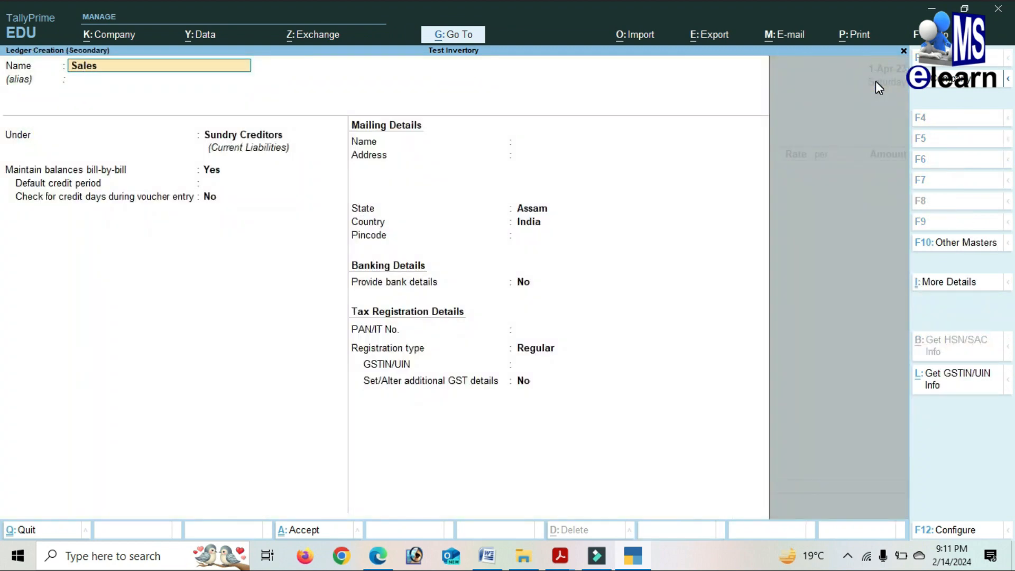
pyautogui.write(' A/c')
pyautogui.press('Return')
pyautogui.press('Return')
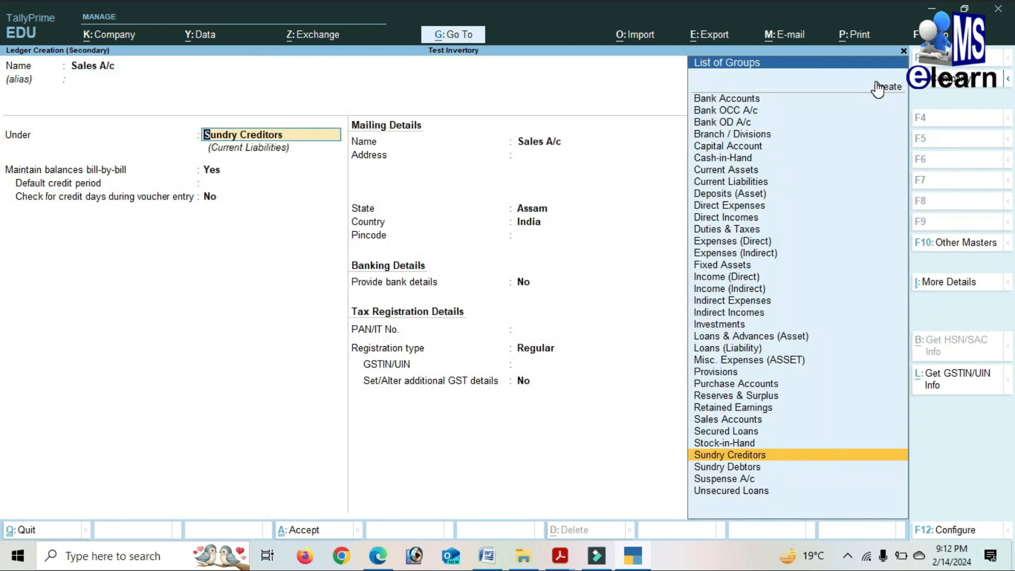
pyautogui.press('Up')
pyautogui.press('Up')
pyautogui.press('Up')
pyautogui.press('Return')
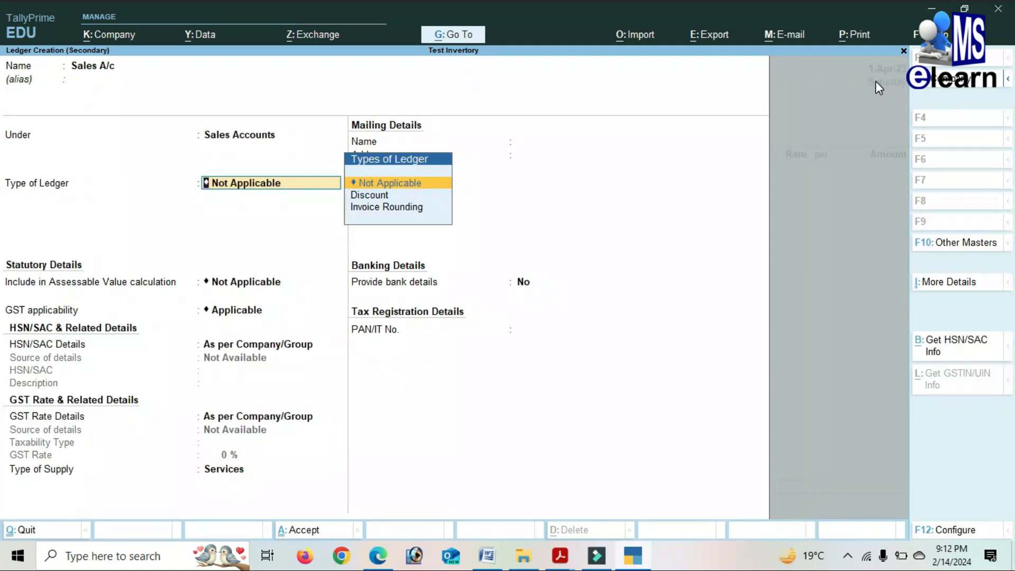
# Keep the remaining Sales A/c fields at their defaults and save it as the voucher's sales ledger.
pyautogui.press('Return')
pyautogui.press('Return')
pyautogui.press('Return')
pyautogui.press('Return')
pyautogui.press('Return')
pyautogui.press('Return')
pyautogui.press('Return')
pyautogui.press('Return')
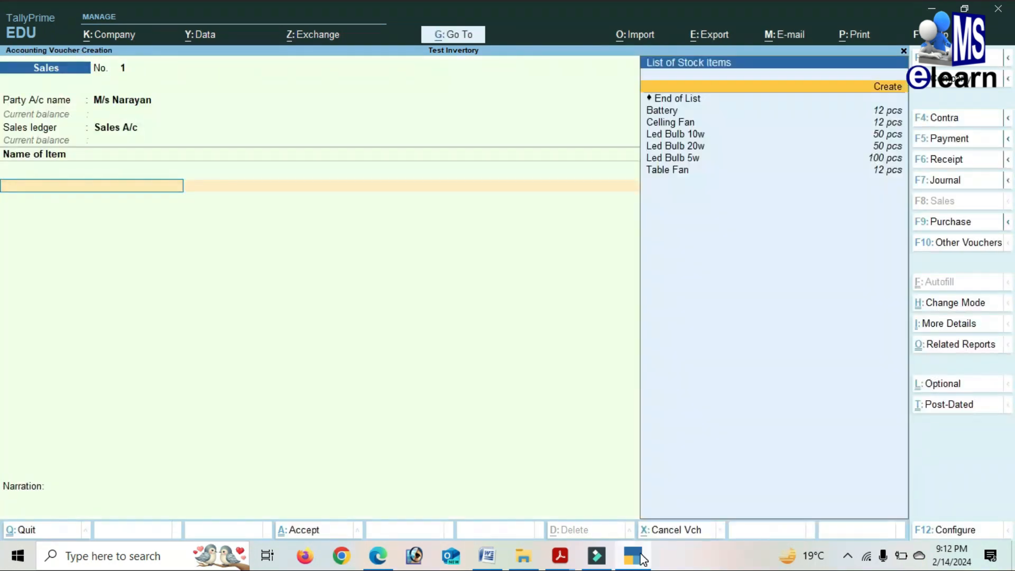
# Add Led Bulb 5w to the sales voucher with a quantity of 50 pcs at a rate of 45.
pyautogui.press('Down')
pyautogui.press('Down')
pyautogui.press('Down')
pyautogui.press('Down')
pyautogui.press('Down')
pyautogui.press('Return')
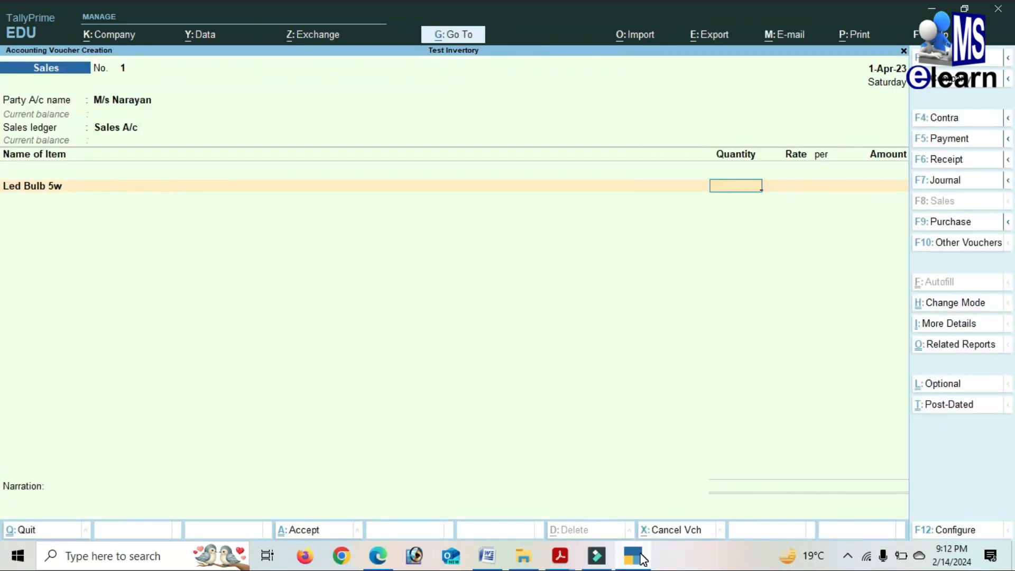
pyautogui.write('50')
pyautogui.press('Return')
pyautogui.write('45')
pyautogui.press('Return')
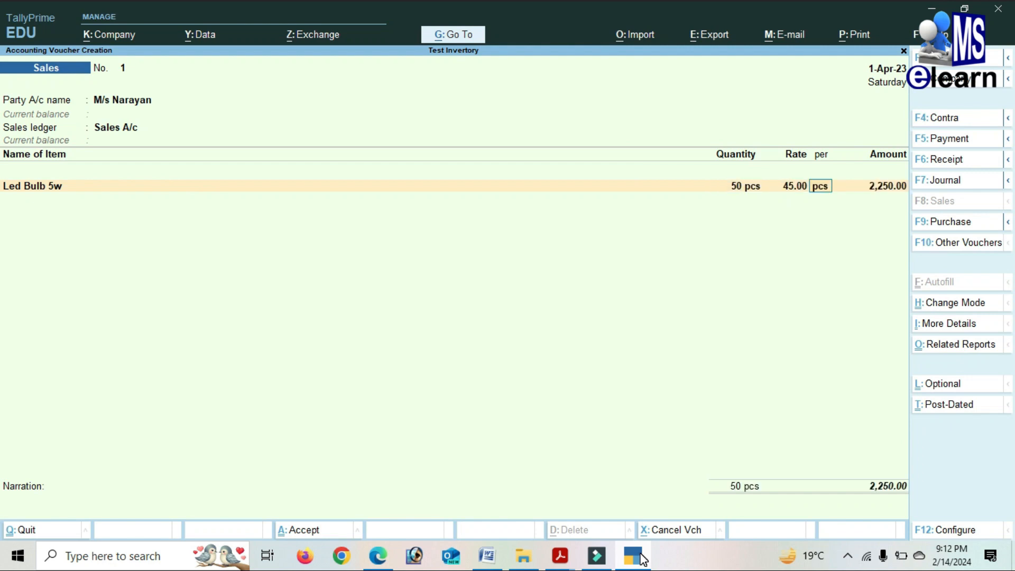
pyautogui.press('Return')
pyautogui.press('Return')
pyautogui.press('Return')
pyautogui.press('Return')
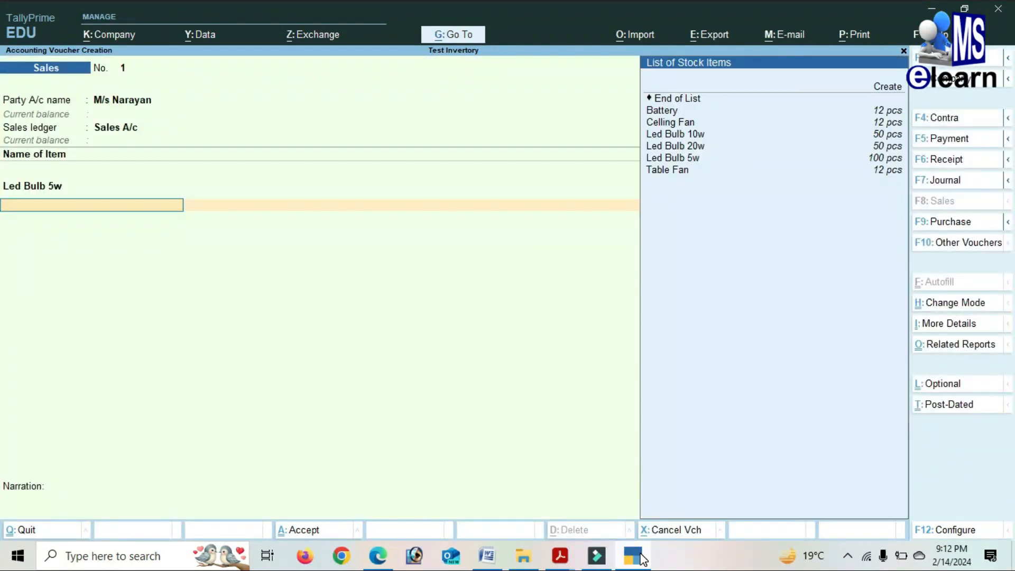
# Add Led Bulb 10w to the sales voucher with a quantity of 50 pcs at a rate of 60.
pyautogui.press('Down')
pyautogui.press('Down')
pyautogui.press('Down')
pyautogui.press('Down')
pyautogui.press('Return')
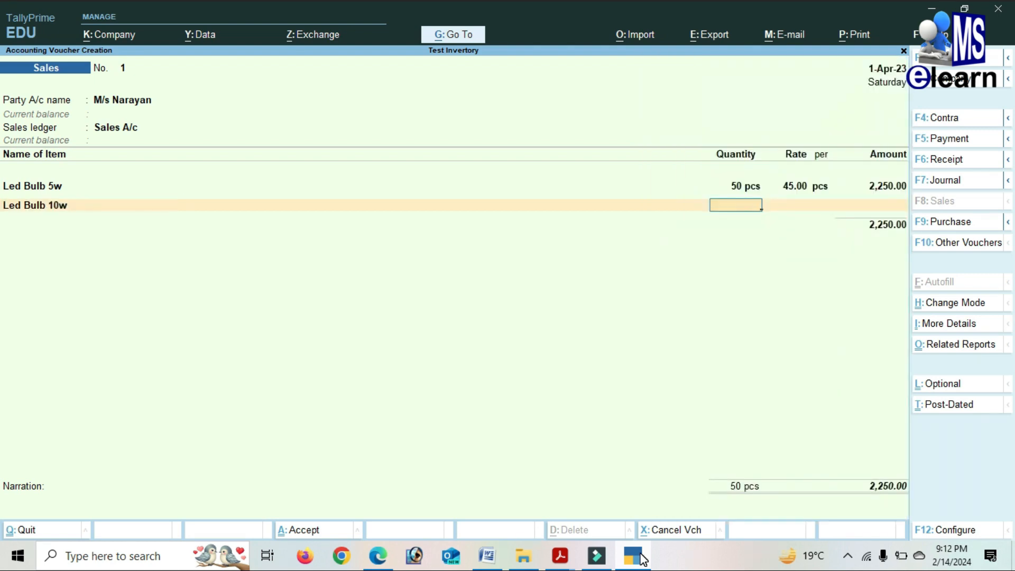
pyautogui.write('50')
pyautogui.press('Return')
pyautogui.write('60')
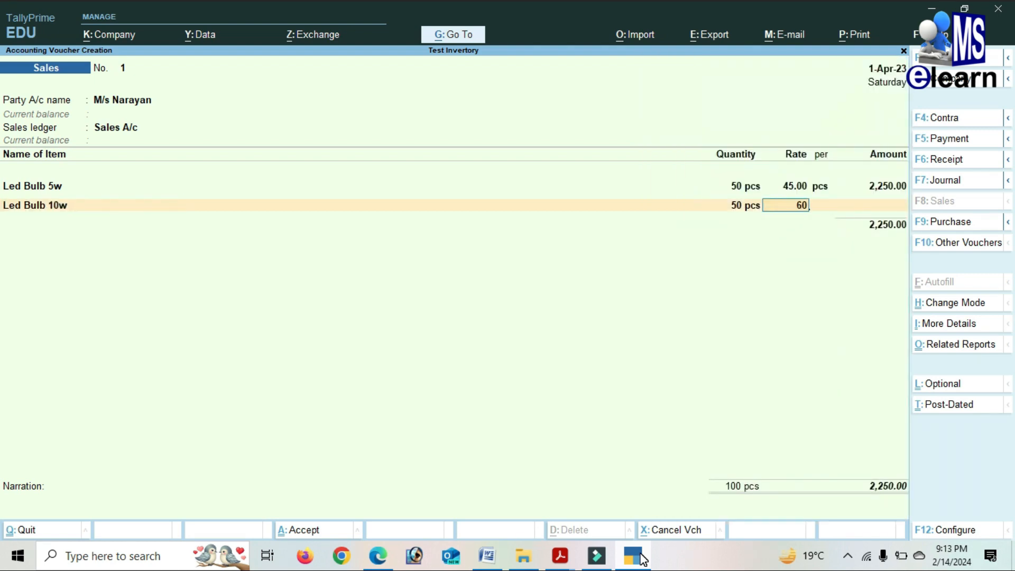
pyautogui.press('Return')
pyautogui.press('Return')
pyautogui.press('Return')
pyautogui.press('Return')
pyautogui.press('Return')
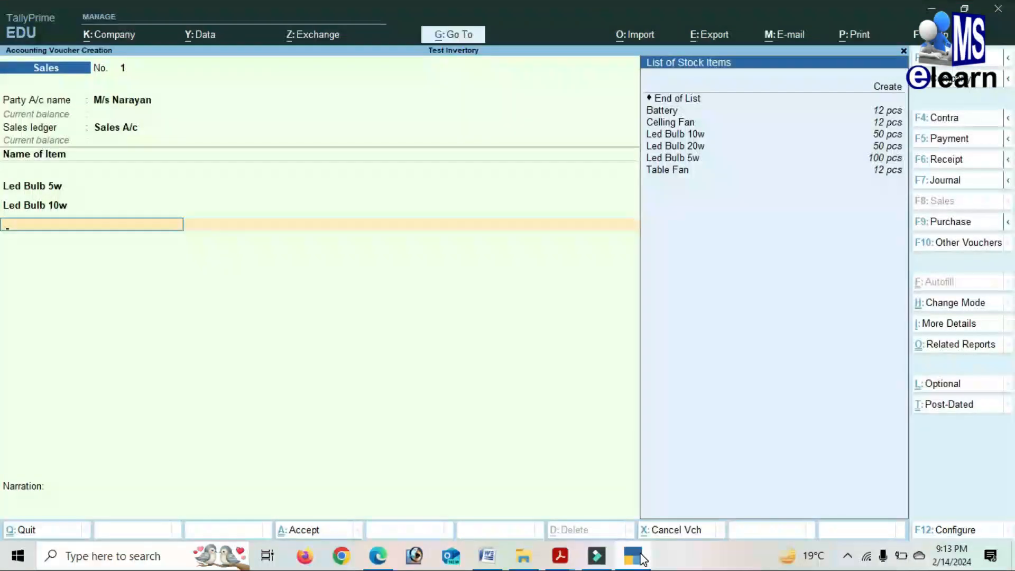
# Add Celling Fan to the sales voucher with a quantity of 10 pcs at a rate of 1,000.
pyautogui.press('Down')
pyautogui.press('Down')
pyautogui.press('Down')
pyautogui.press('Up')
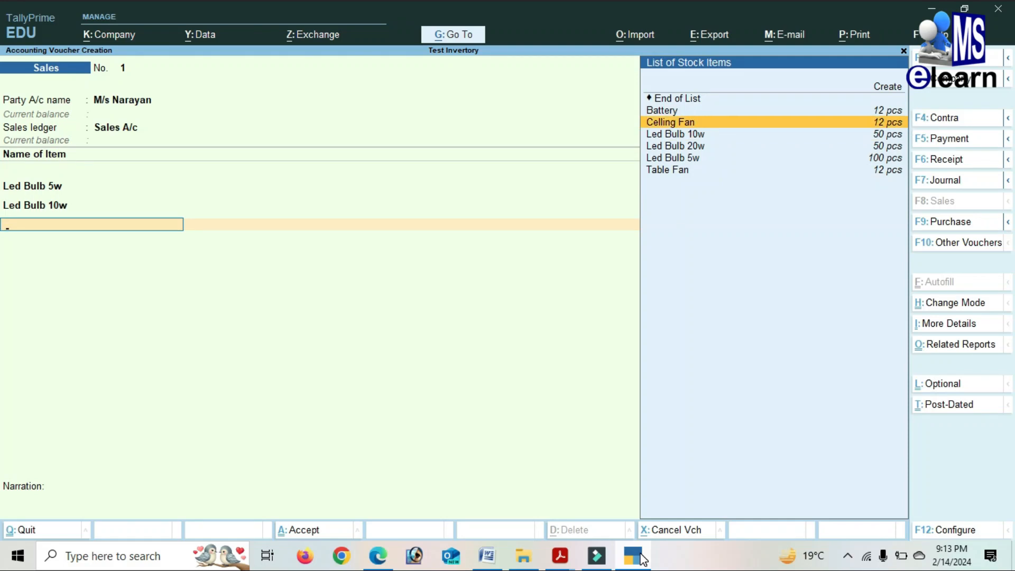
pyautogui.press('Return')
pyautogui.write('10')
pyautogui.press('Return')
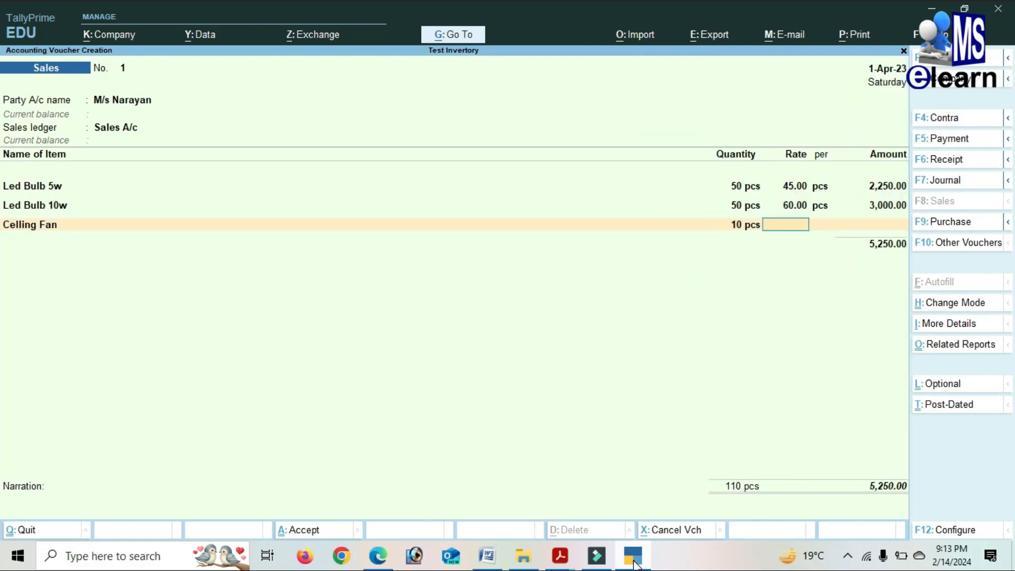
pyautogui.write('1000')
pyautogui.press('Return')
pyautogui.press('Return')
pyautogui.press('Return')
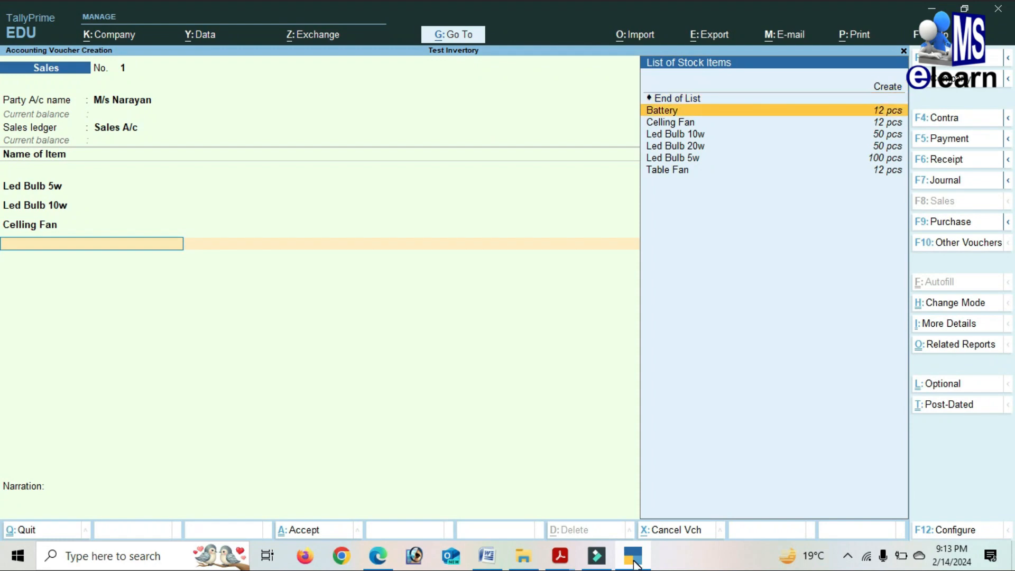
# Add Battery to the sales voucher with a quantity of 5 pcs at a rate of 2,000.
pyautogui.press('Return')
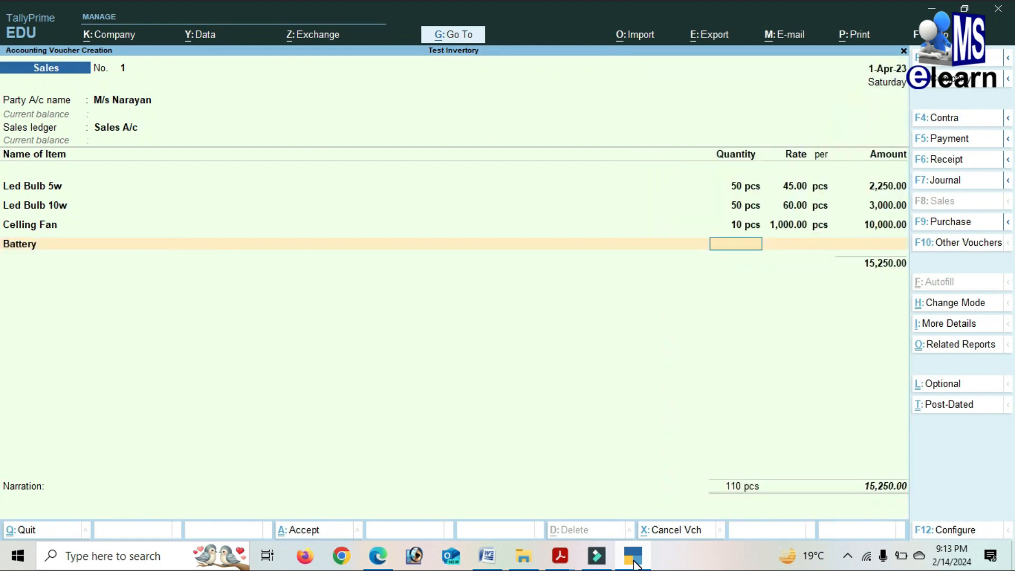
pyautogui.write('5')
pyautogui.press('Return')
pyautogui.write('200')
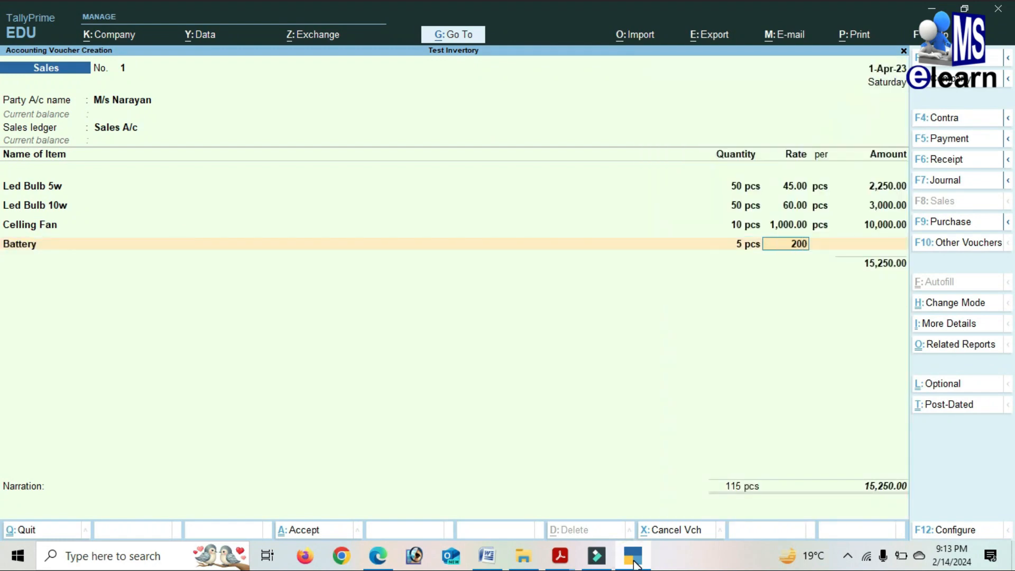
pyautogui.write('0')
pyautogui.press('Return')
pyautogui.press('Return')
pyautogui.press('Return')
pyautogui.press('Return')
pyautogui.press('Return')
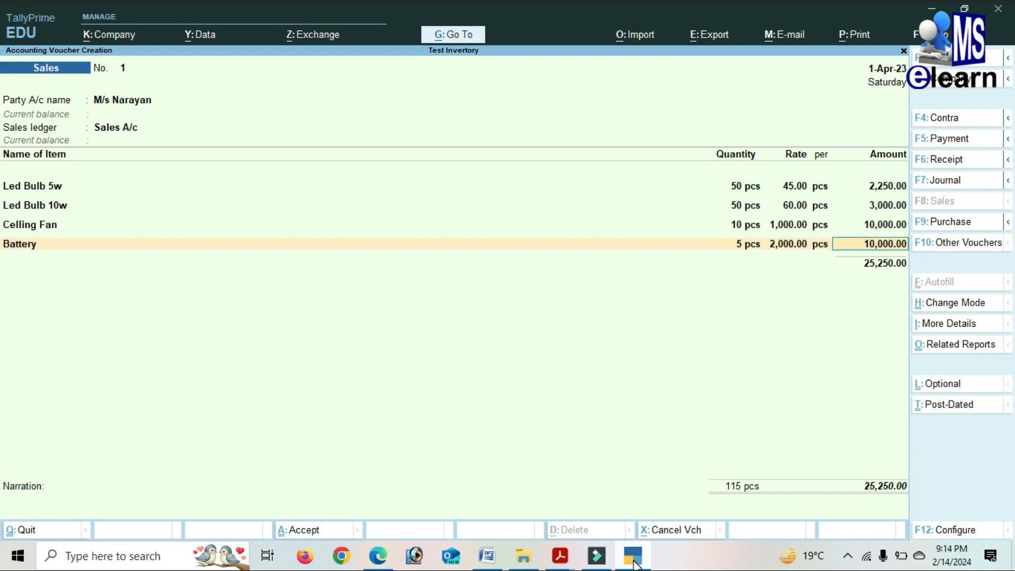
# Record the M/s Narayan sale as a New Ref bill of 25,250 and save the sales voucher without a narration.
pyautogui.press('Return')
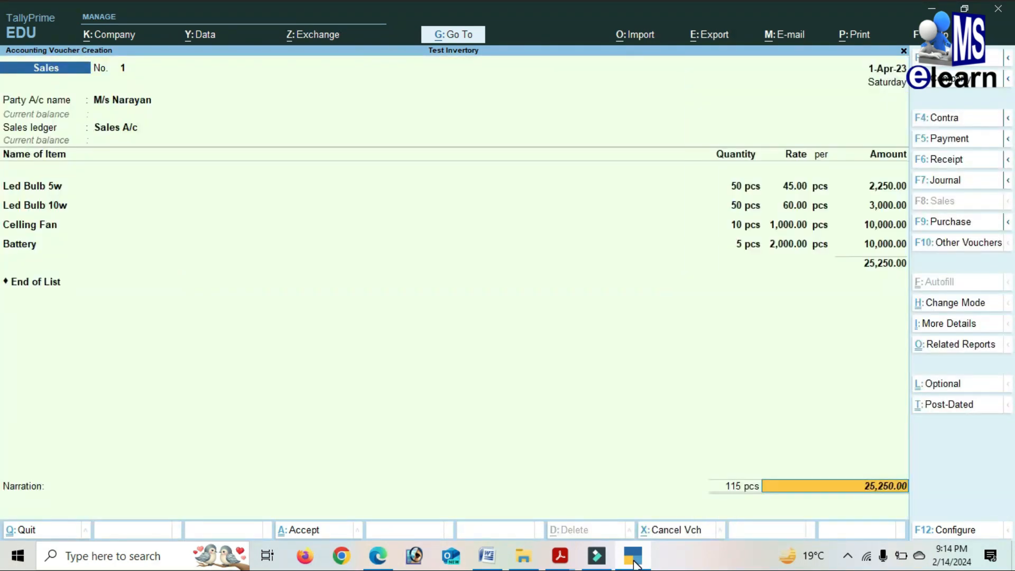
pyautogui.press('Return')
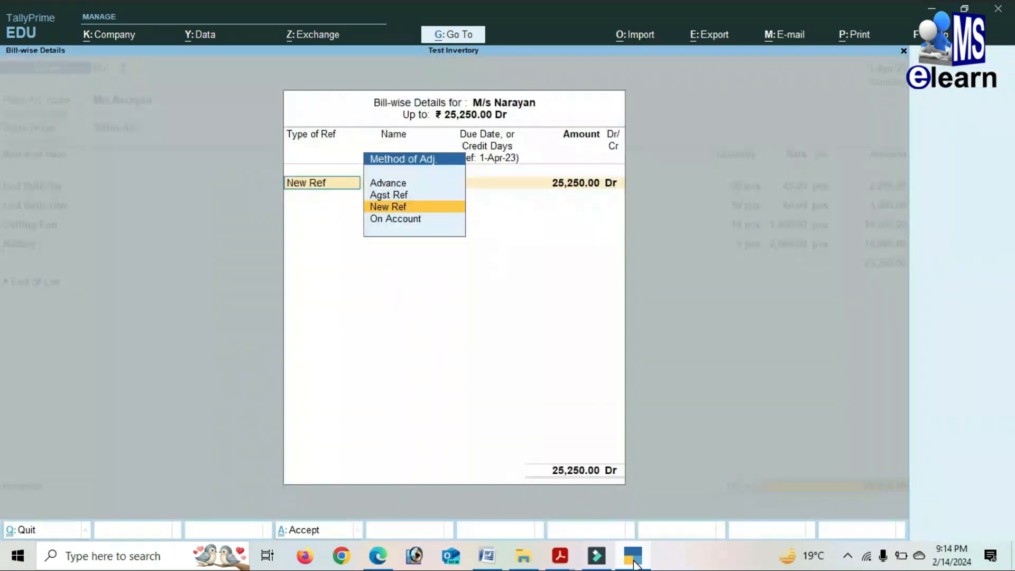
pyautogui.press('Return')
pyautogui.press('Return')
pyautogui.press('Return')
pyautogui.press('Return')
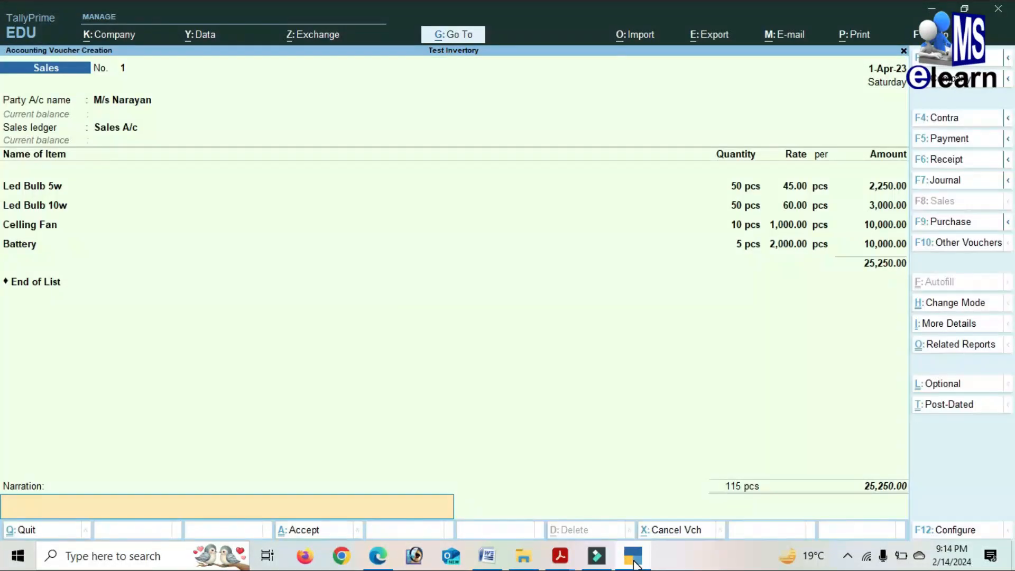
pyautogui.press('Return')
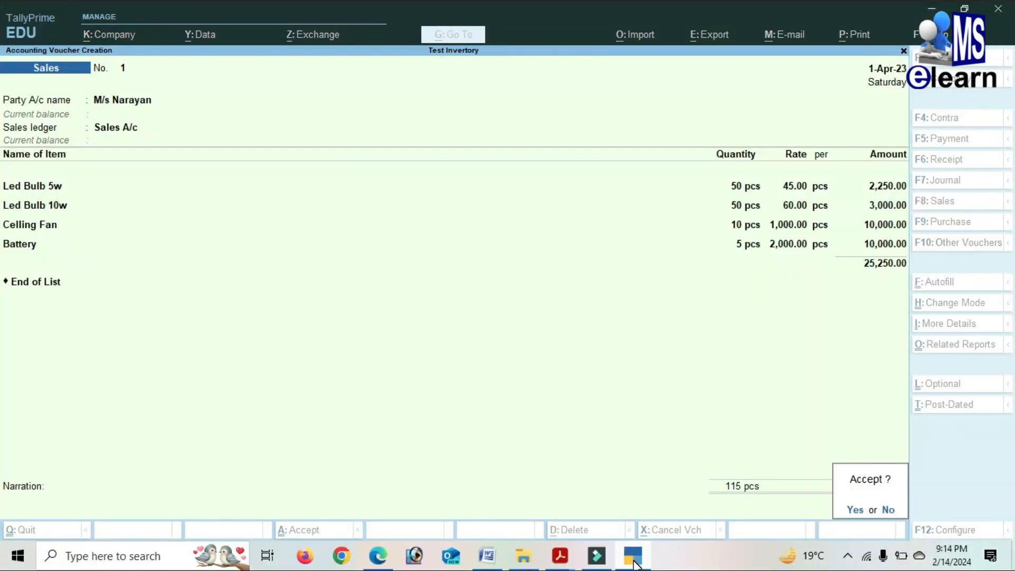
pyautogui.press('Return')
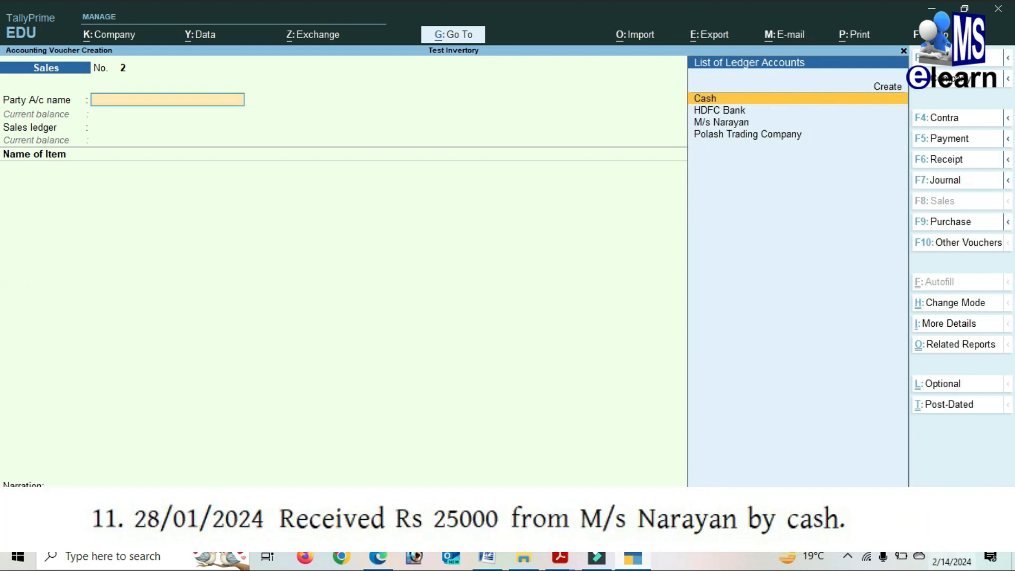
# Start a receipt voucher and credit M/s Narayan with 25,000.
pyautogui.click(940, 166)
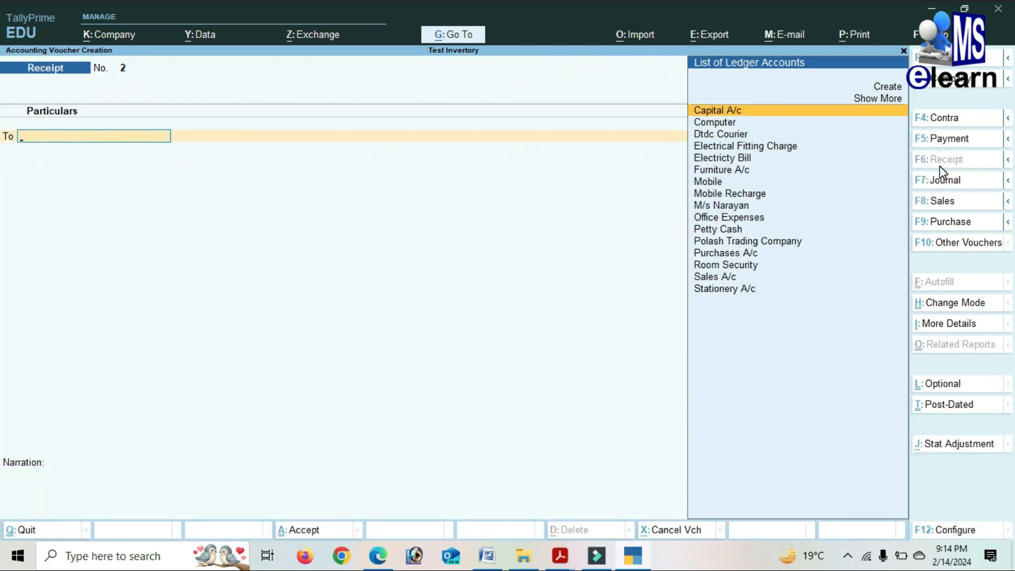
pyautogui.press('Down')
pyautogui.press('Down')
pyautogui.press('Down')
pyautogui.press('Down')
pyautogui.press('Down')
pyautogui.press('Down')
pyautogui.press('Down')
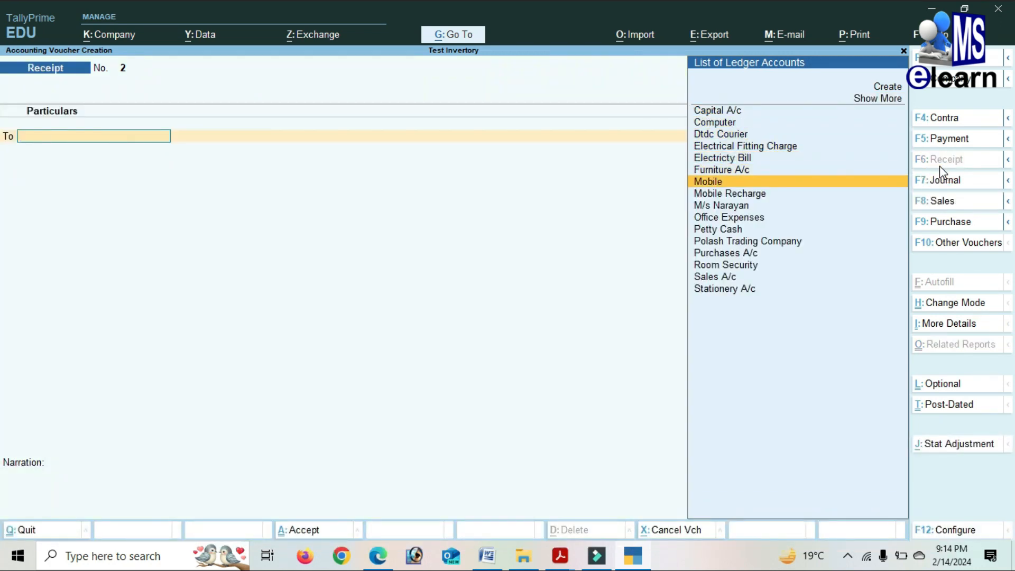
pyautogui.press('Down')
pyautogui.press('Return')
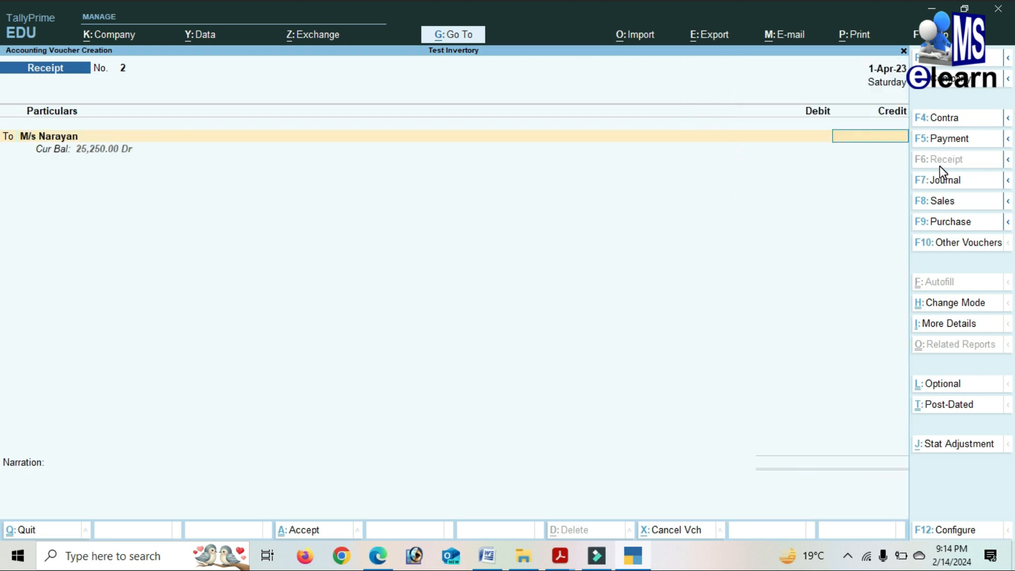
pyautogui.write('25000')
pyautogui.press('Return')
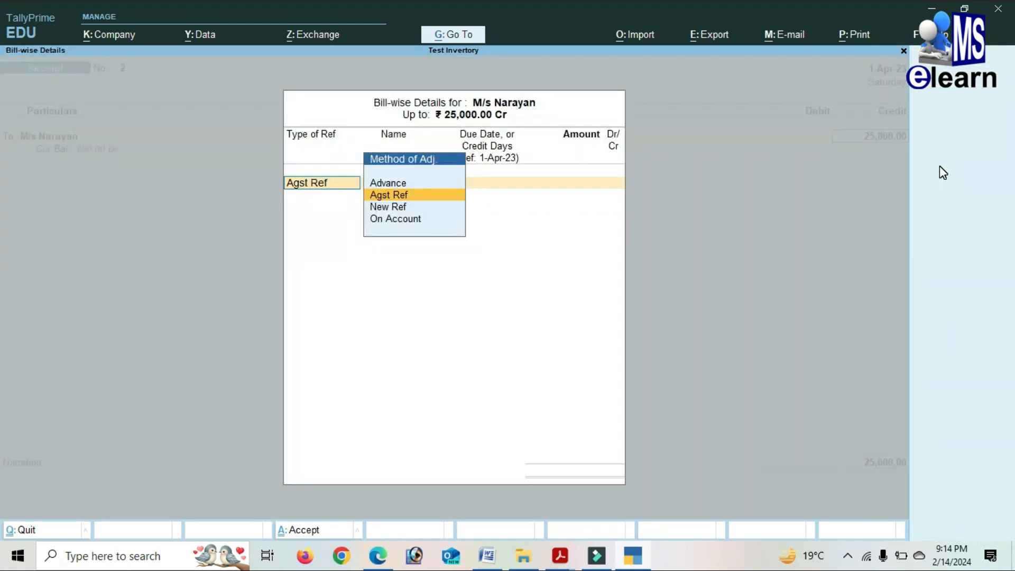
# Allocate the 25,000 received from M/s Narayan as Agst Ref against bill 1.
pyautogui.press('Return')
pyautogui.press('Return')
pyautogui.press('Return')
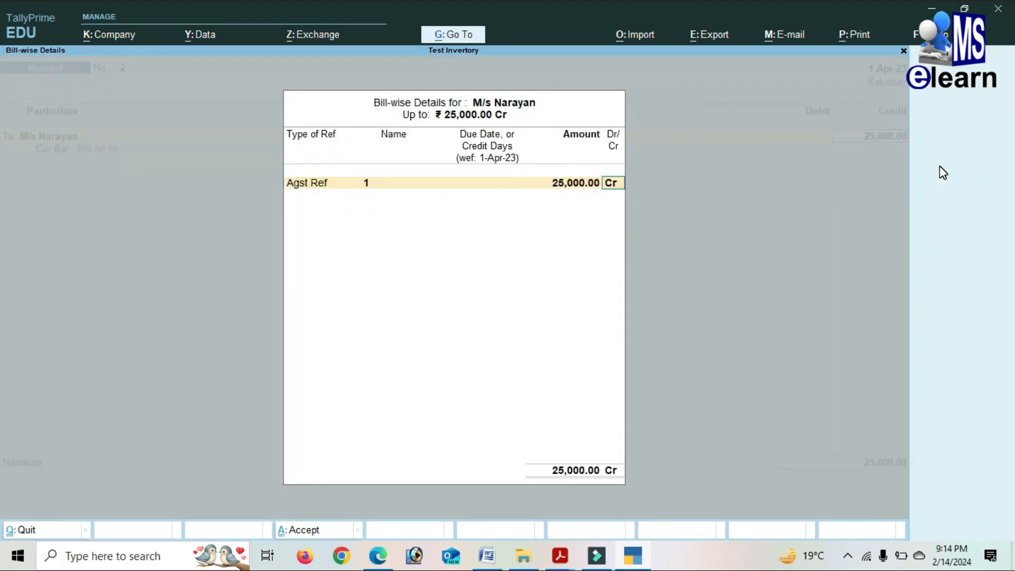
pyautogui.press('Return')
pyautogui.press('Return')
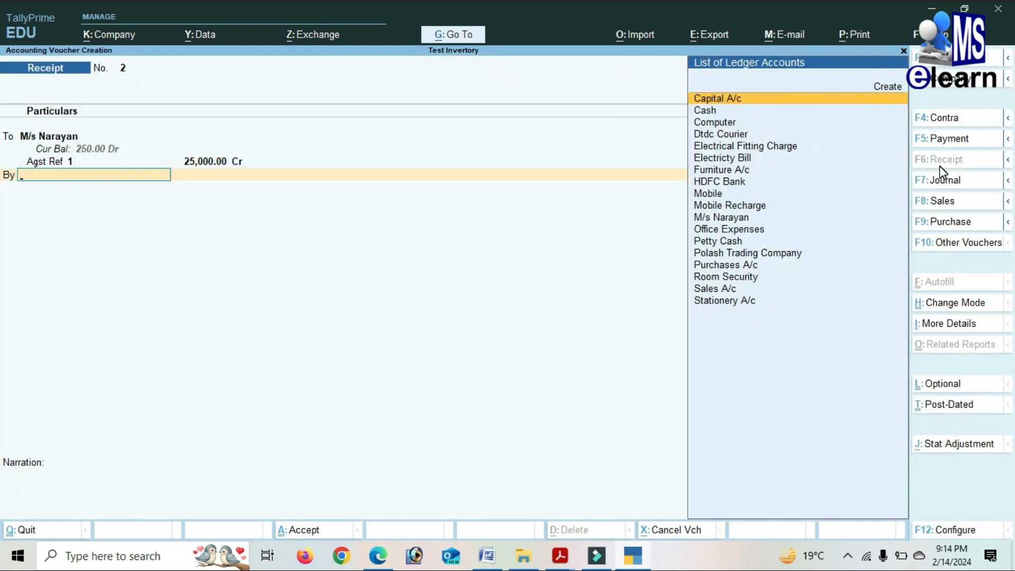
# Debit Cash with 25,000, save the receipt voucher without a narration, and leave voucher entry.
pyautogui.press('Down')
pyautogui.press('Return')
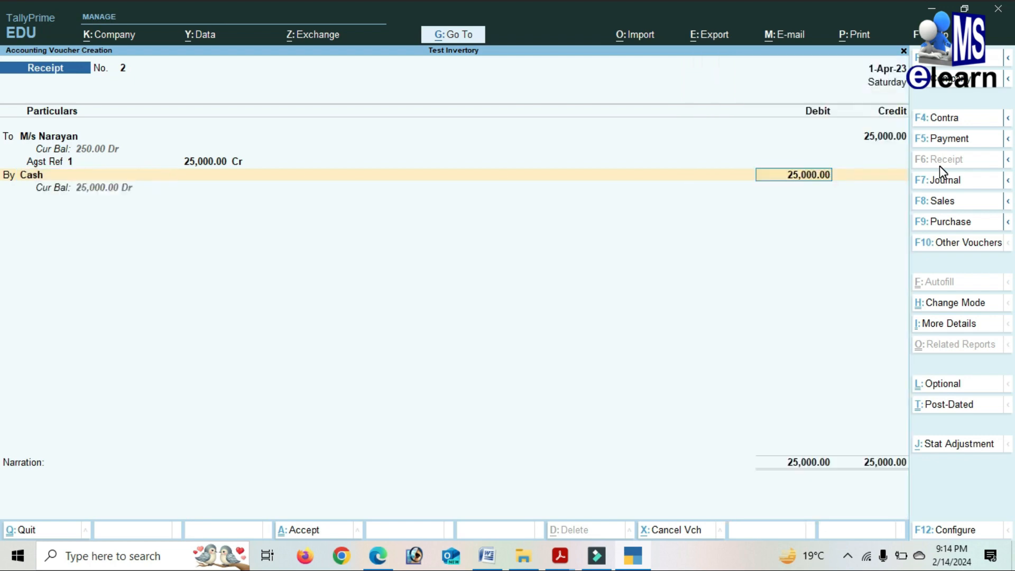
pyautogui.press('Return')
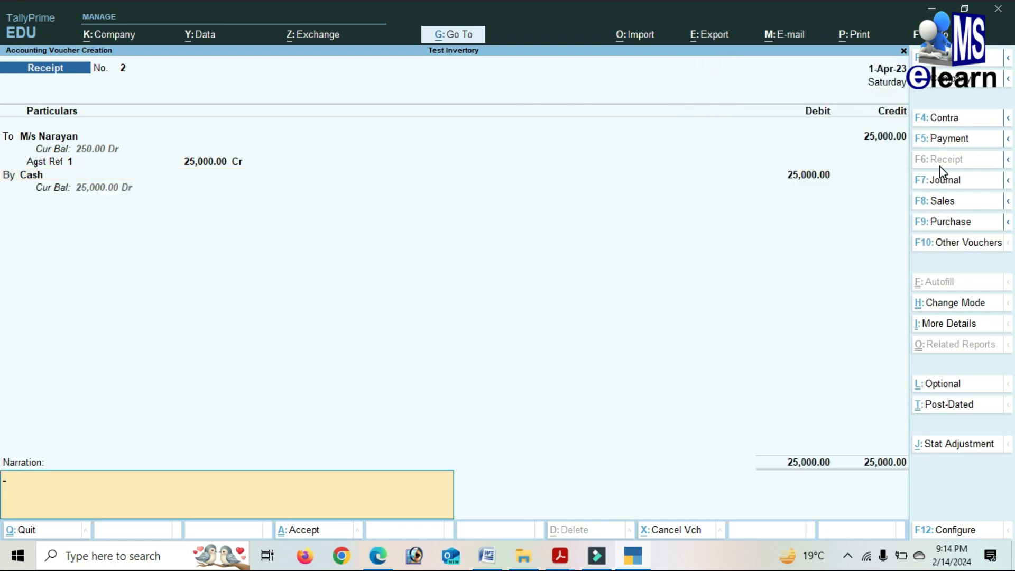
pyautogui.press('Return')
pyautogui.press('y')
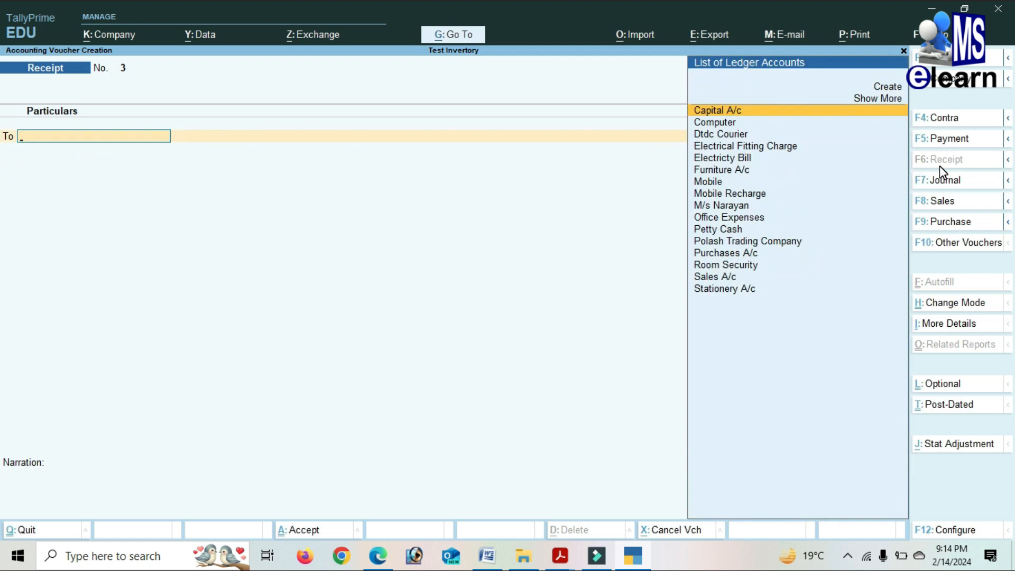
pyautogui.press('Escape')
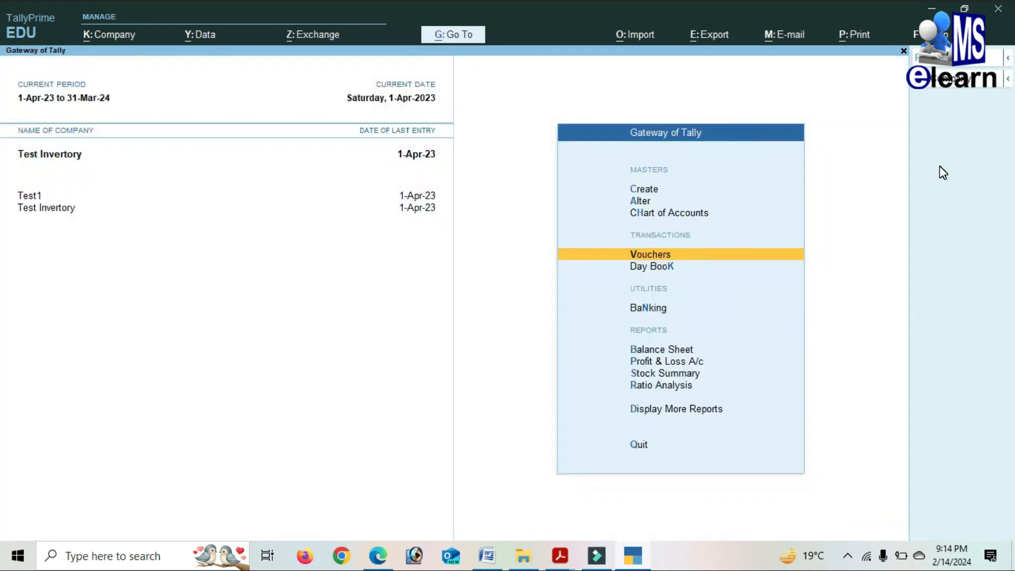
# Examine the Stock Summary report, including the closing balances of the items in the Battery and Bulb groups.
pyautogui.press('Down')
pyautogui.press('Down')
pyautogui.press('Down')
pyautogui.press('Down')
pyautogui.press('Down')
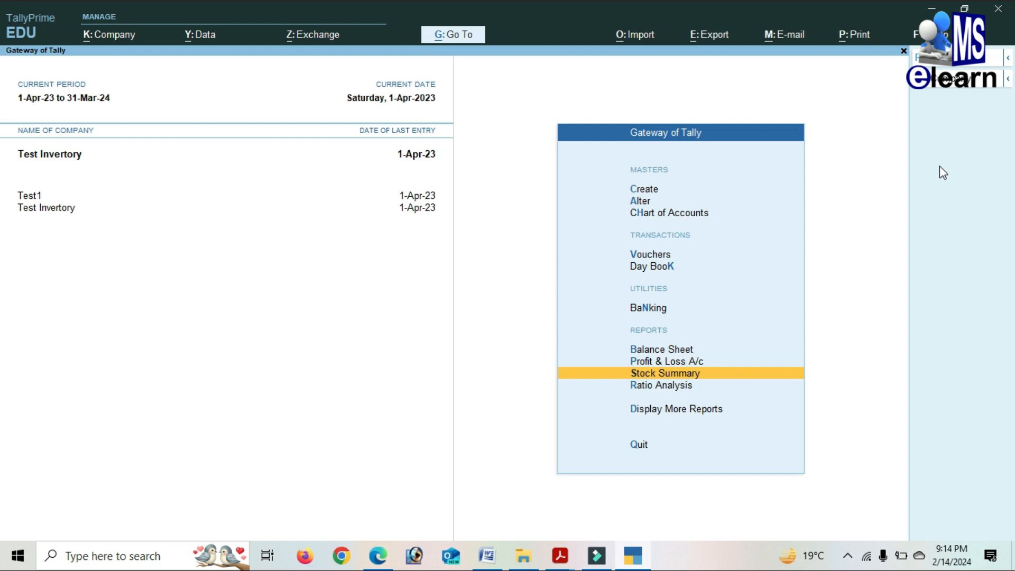
pyautogui.press('Return')
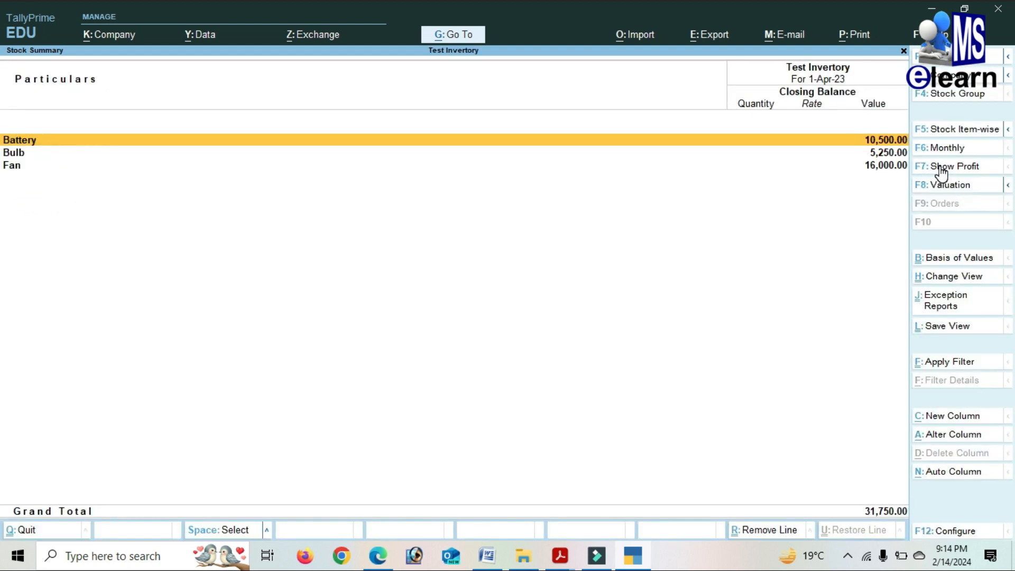
pyautogui.press('Return')
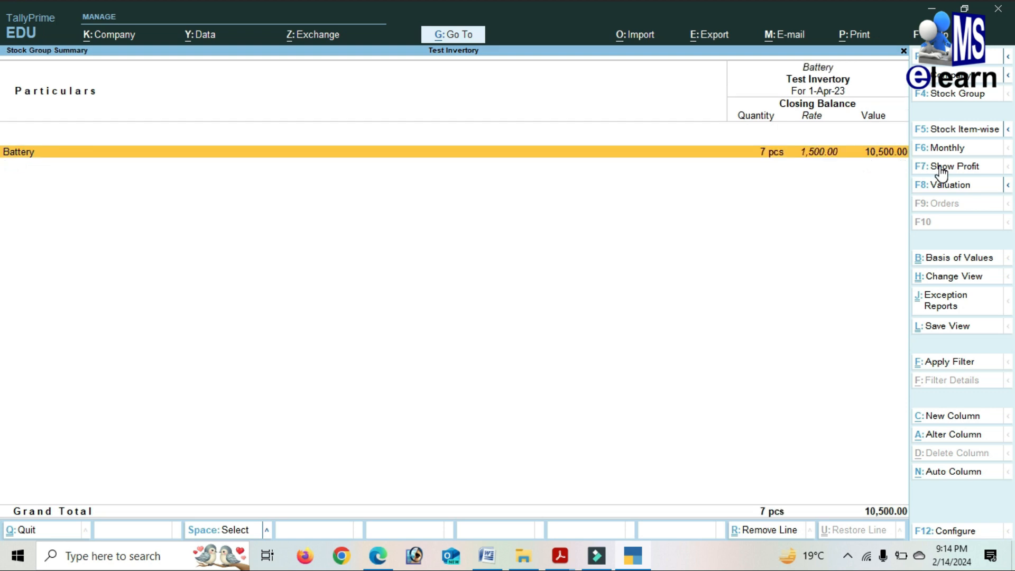
pyautogui.press('Escape')
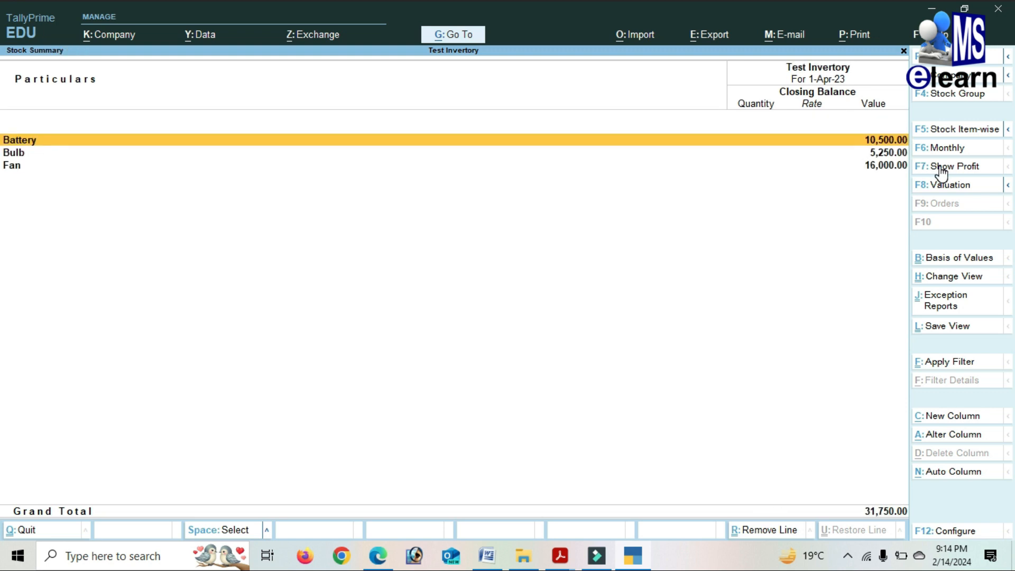
pyautogui.press('Down')
pyautogui.press('Return')
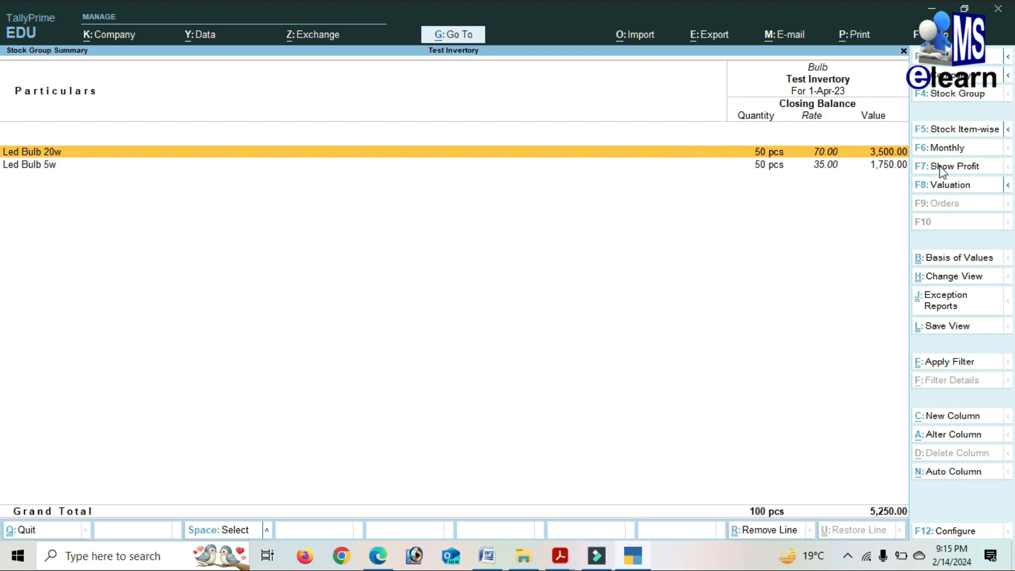
pyautogui.press('Escape')
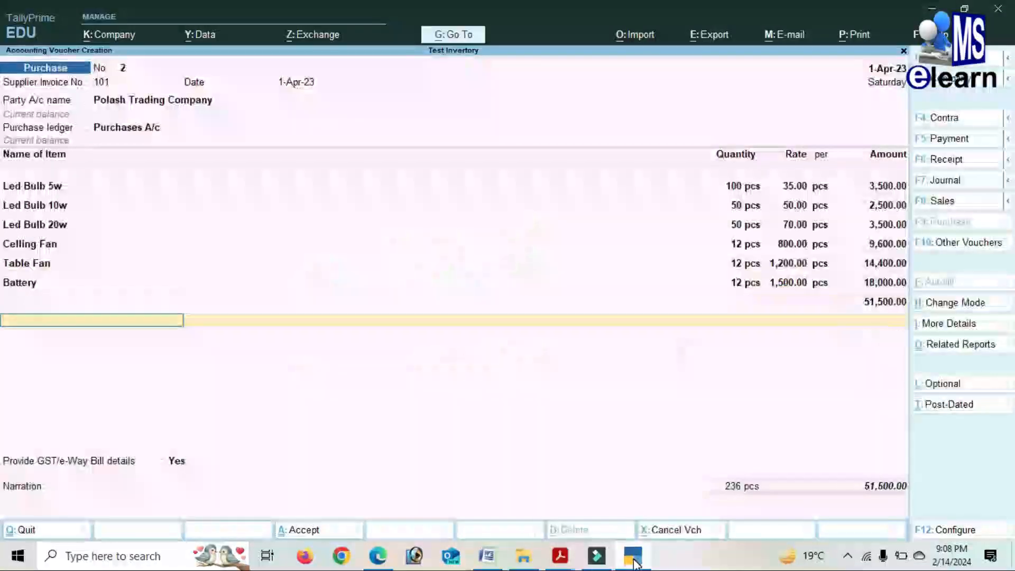
pyautogui.press('Return')
pyautogui.hotkey('ctrl', 'a')
pyautogui.press('Return')
pyautogui.press('Return')
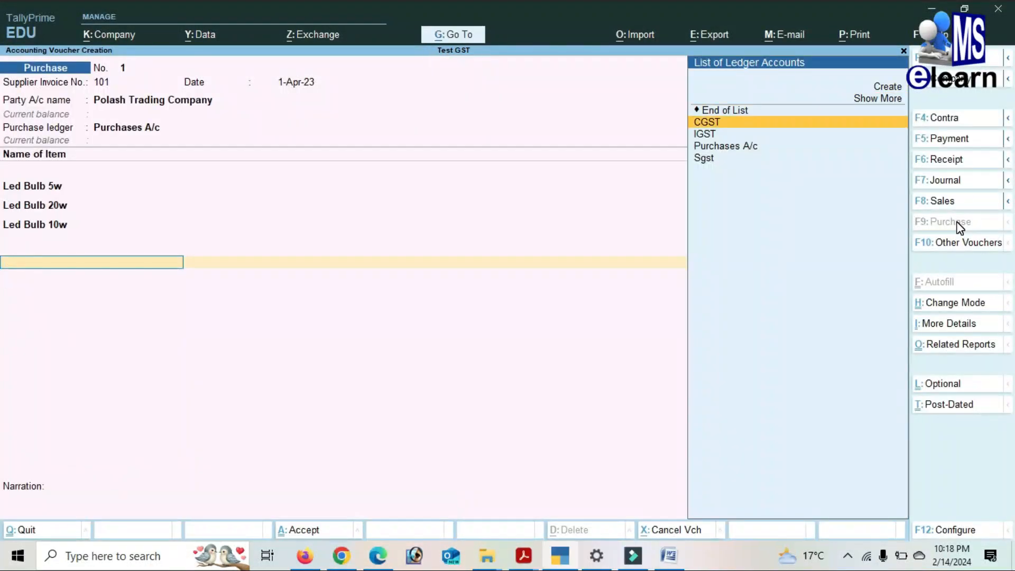
# Add the CGST and Sgst ledgers to the Polash Trading Company purchase and record its 9,145 bill as a New Ref.
pyautogui.press('Return')
pyautogui.press('Return')
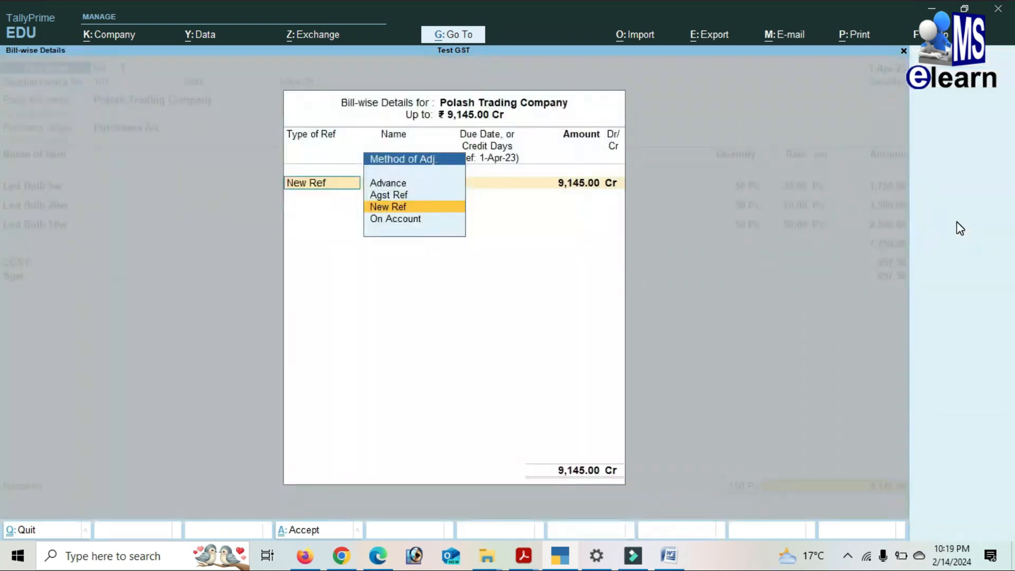
pyautogui.press('Return')
pyautogui.press('Return')
pyautogui.press('Return')
pyautogui.press('Return')
pyautogui.press('Return')
pyautogui.press('Return')
pyautogui.press('Return')
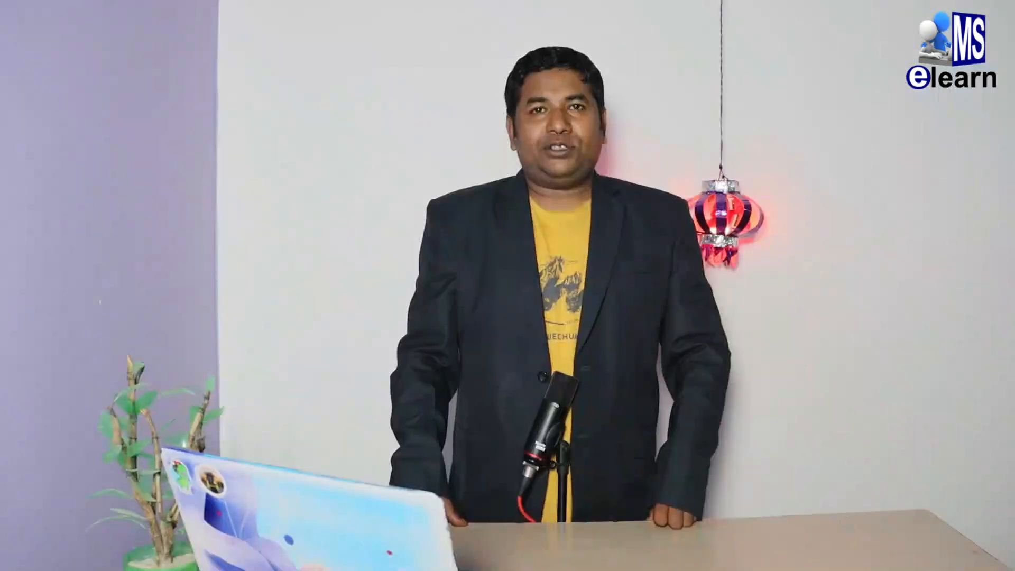